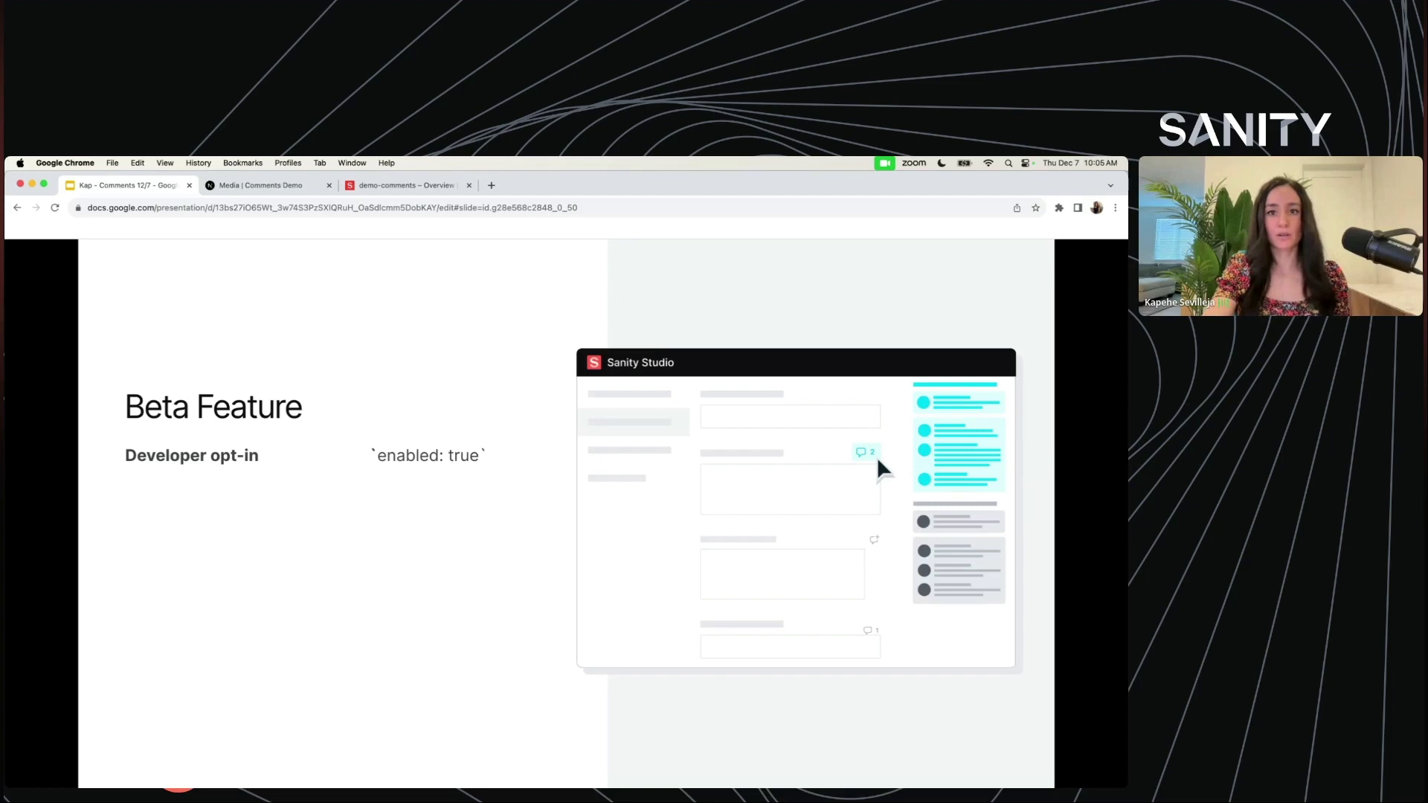
pyautogui.press('Right')
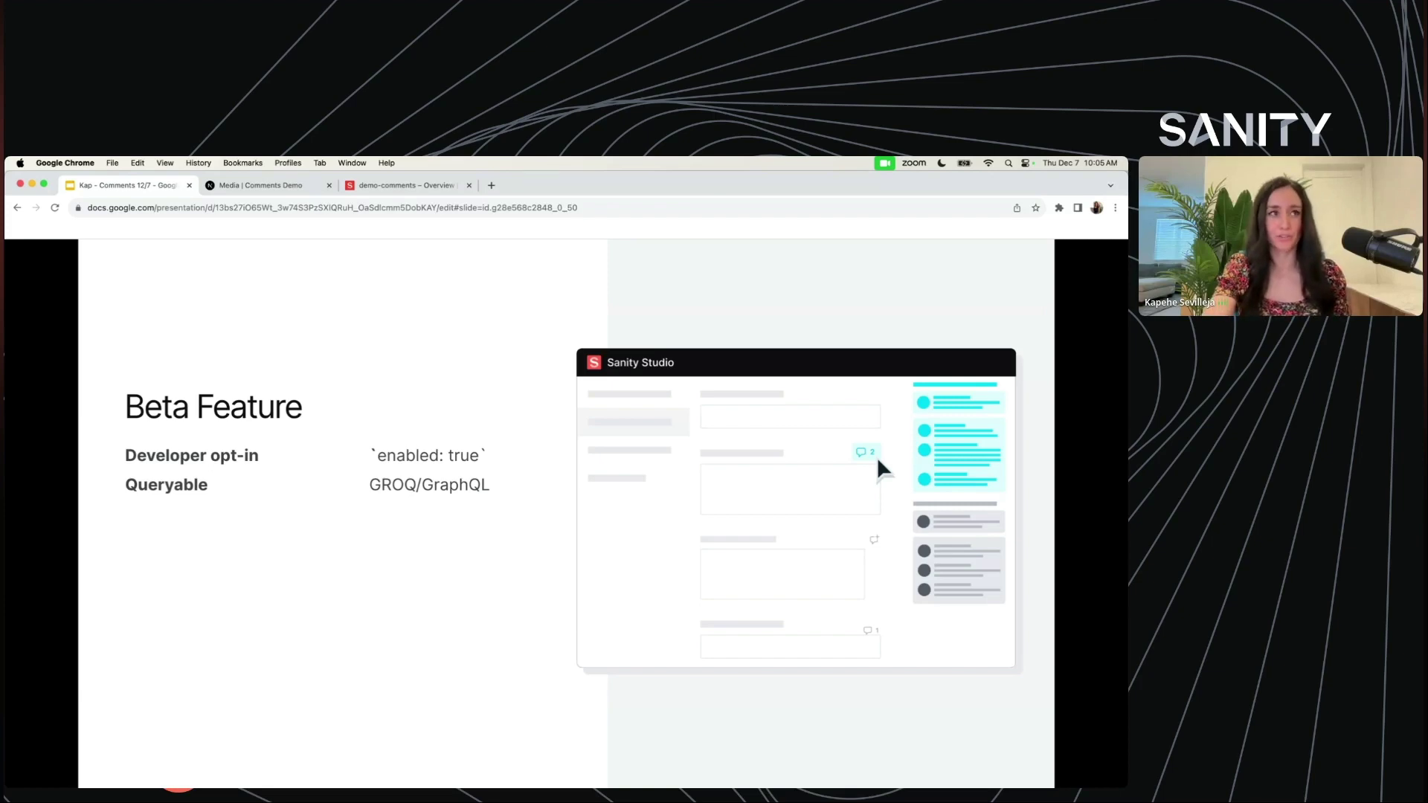
pyautogui.press('Right')
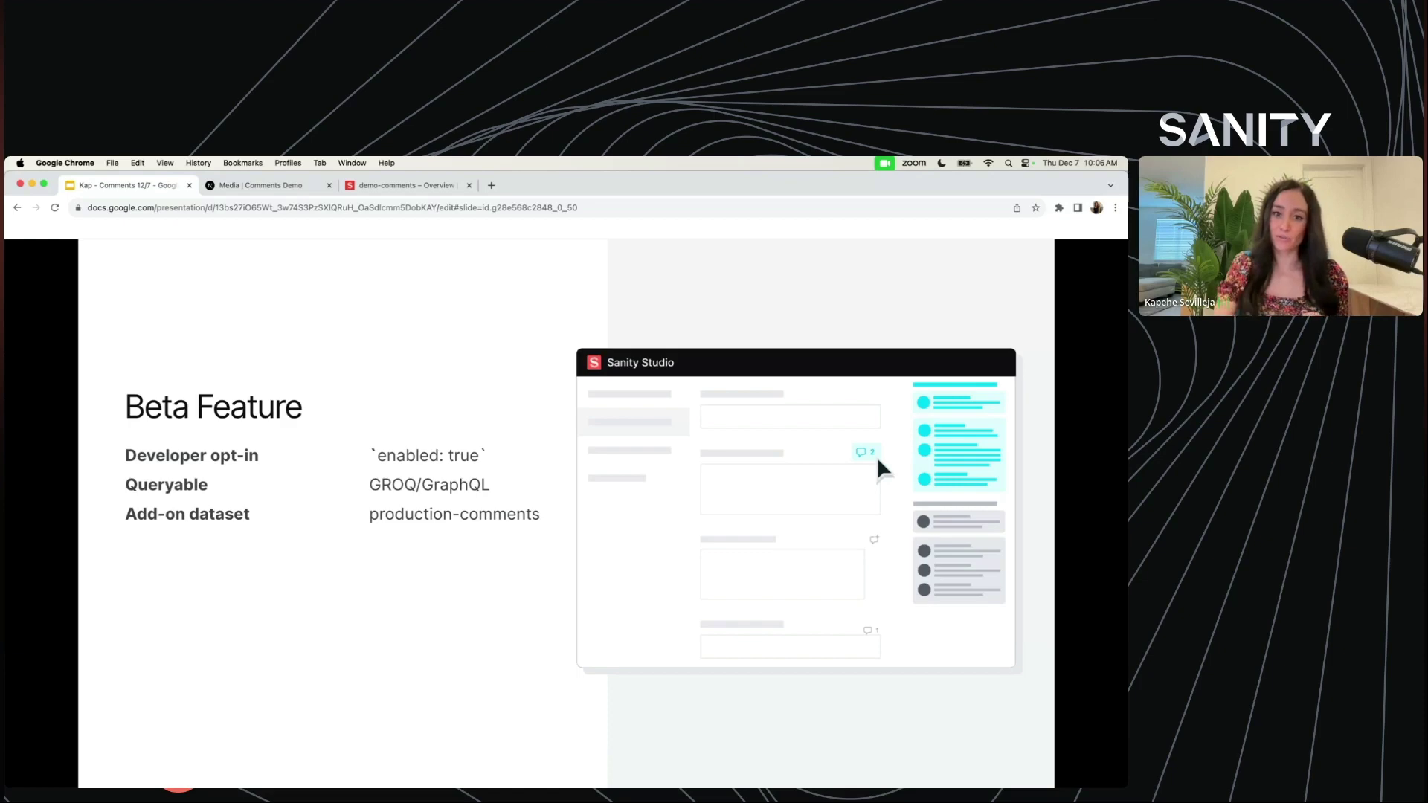
pyautogui.press('Right')
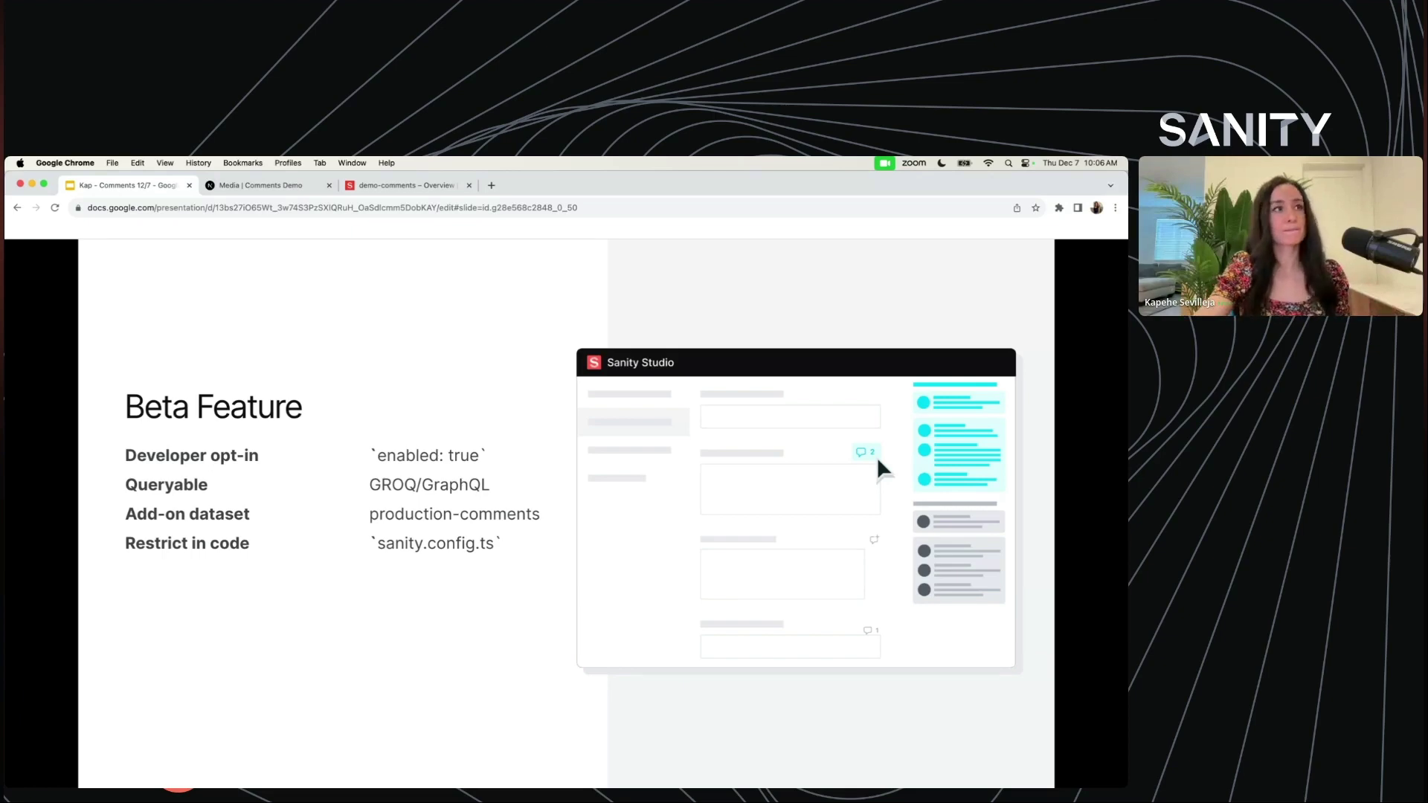
pyautogui.press('Right')
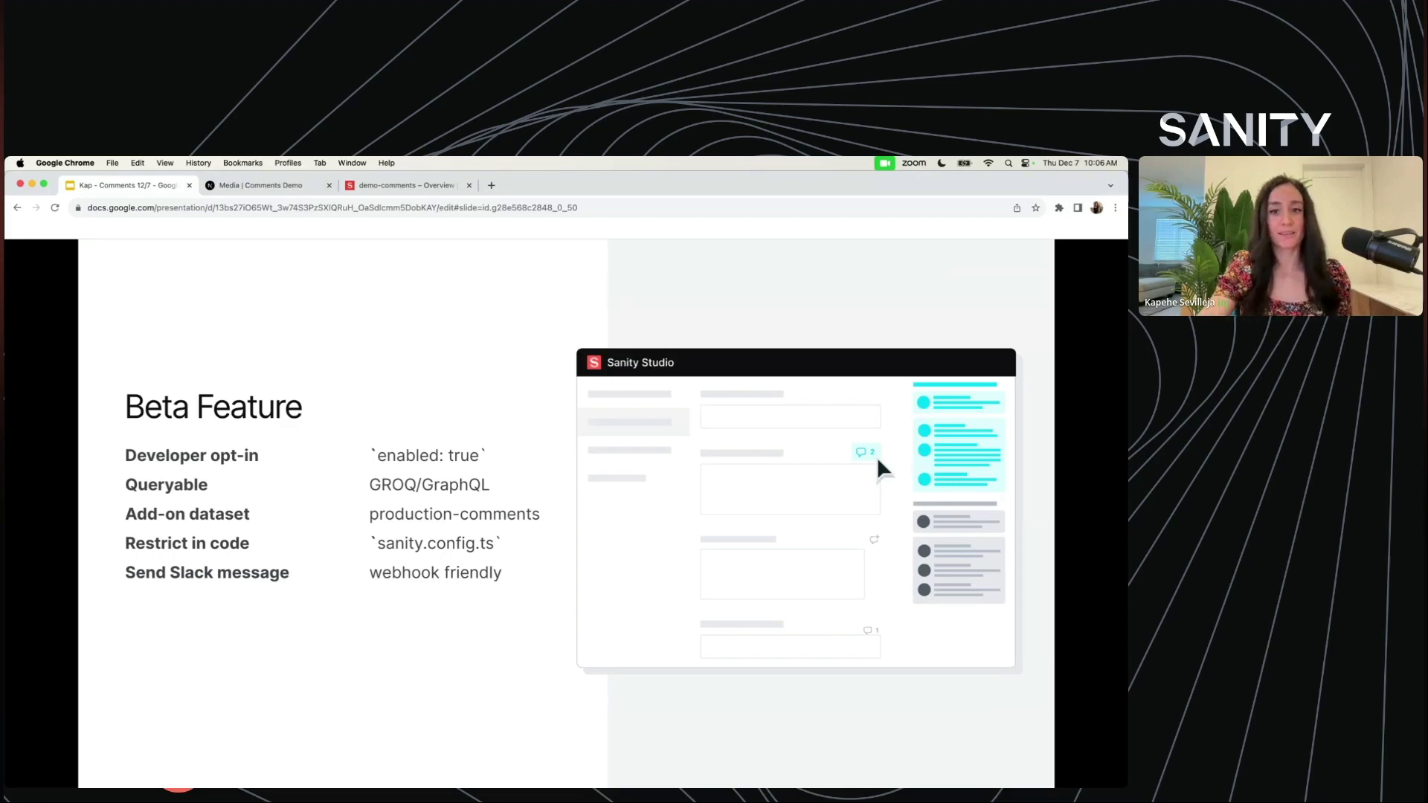
pyautogui.press('Right')
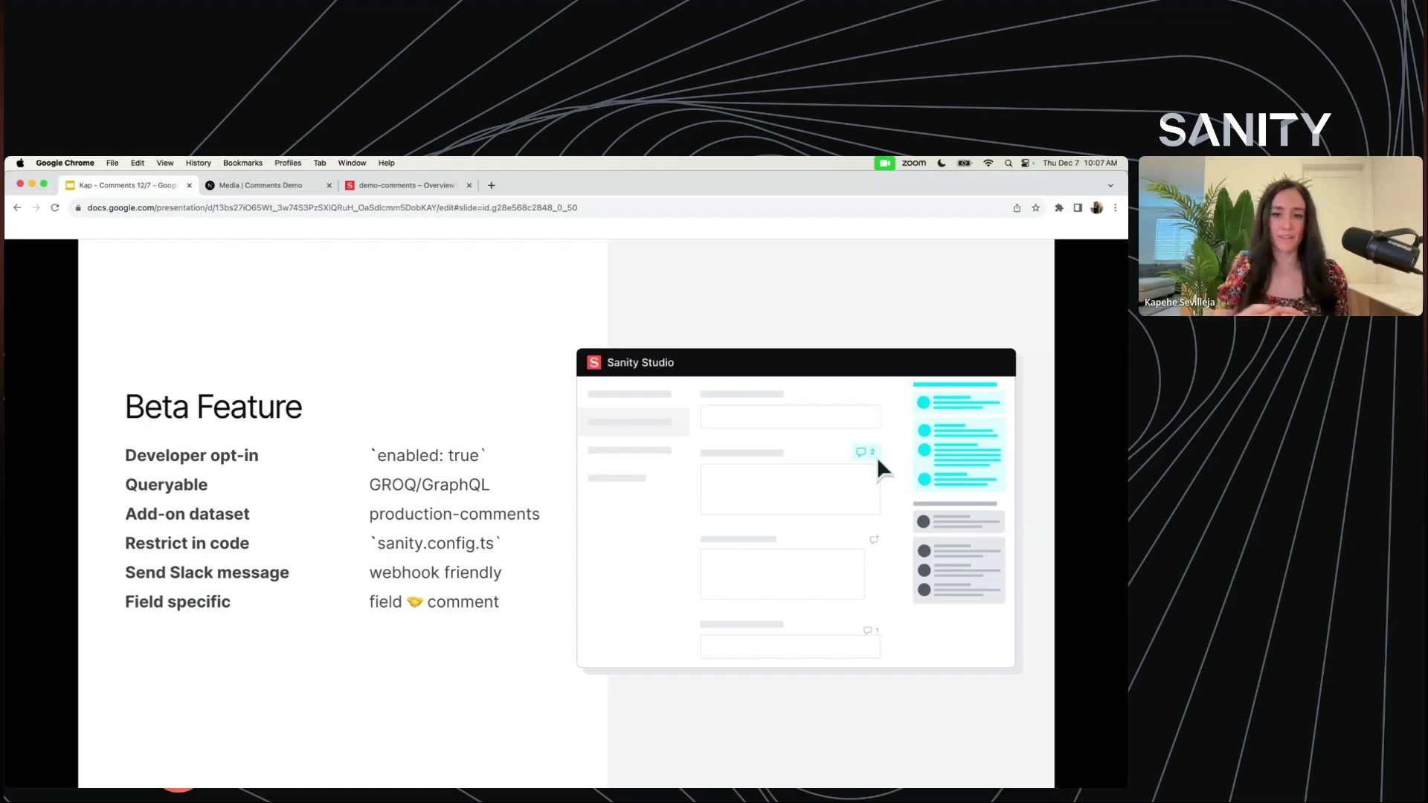
pyautogui.press('Right')
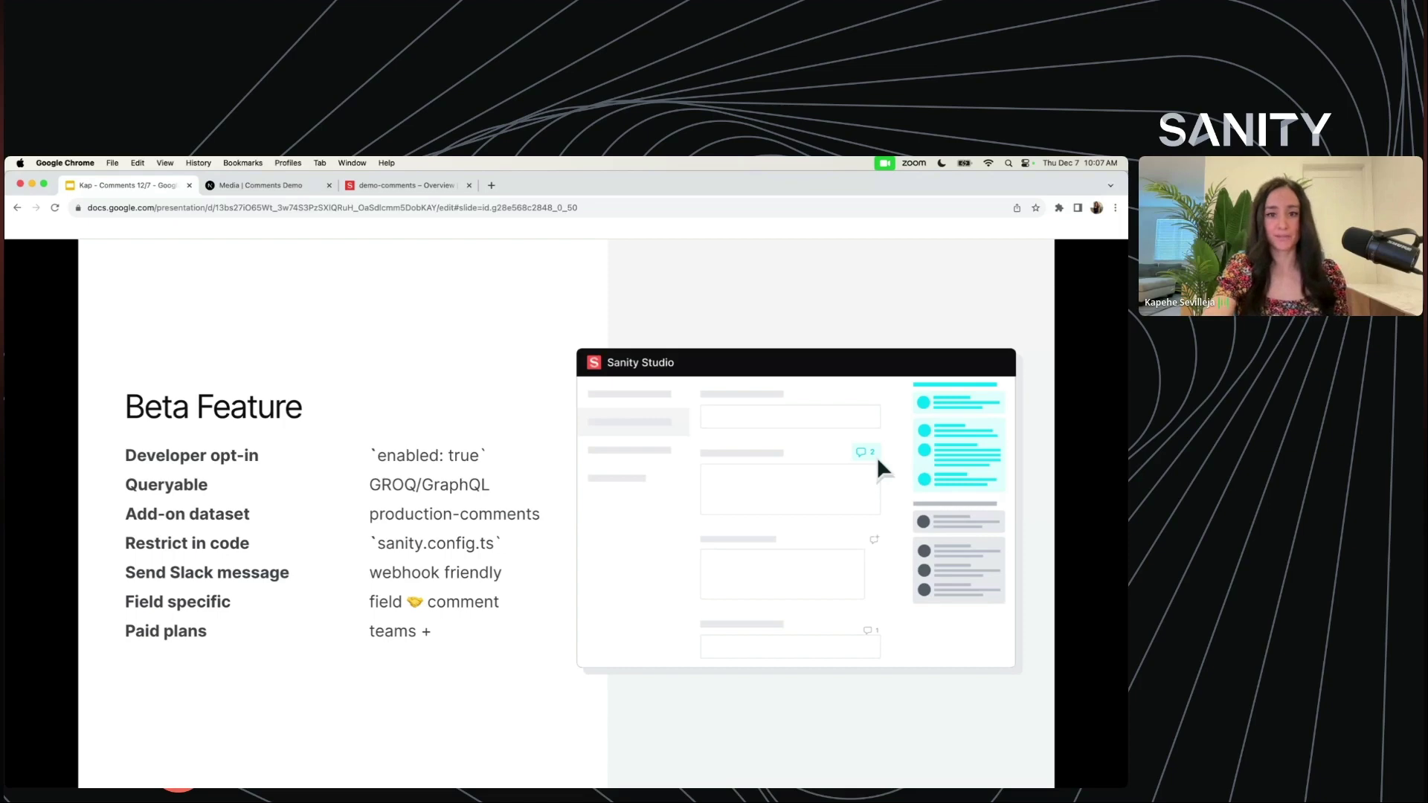
pyautogui.press('Right')
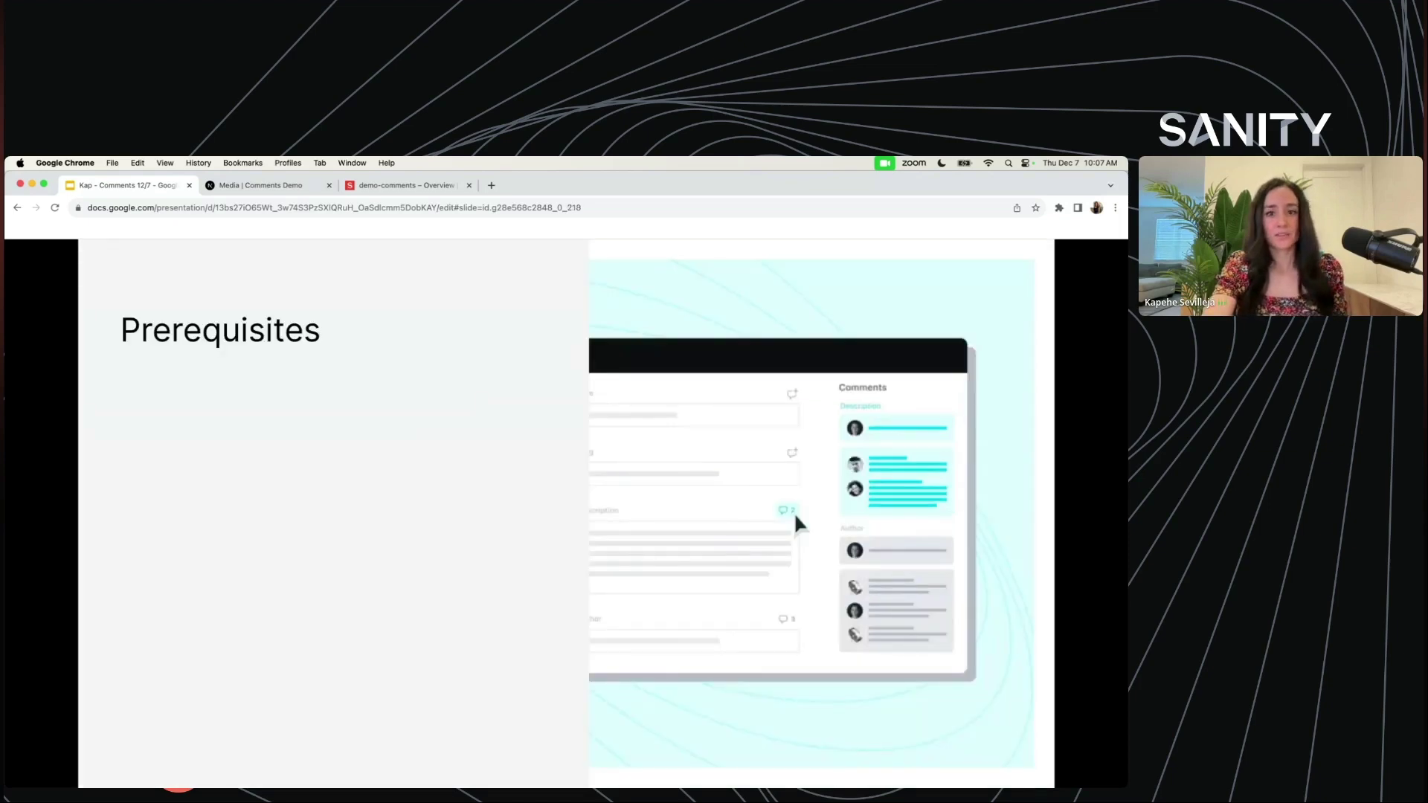
pyautogui.press('Right')
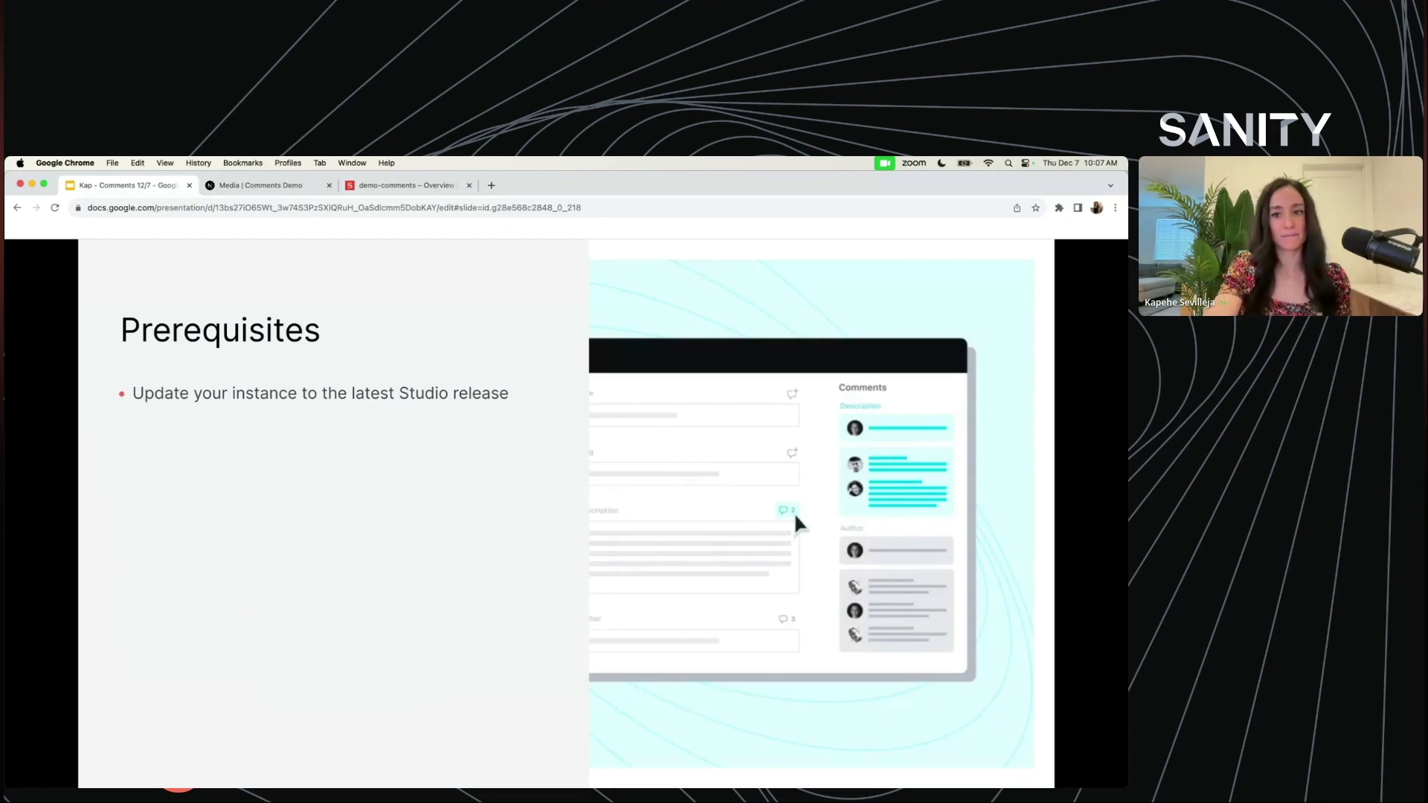
pyautogui.press('Right')
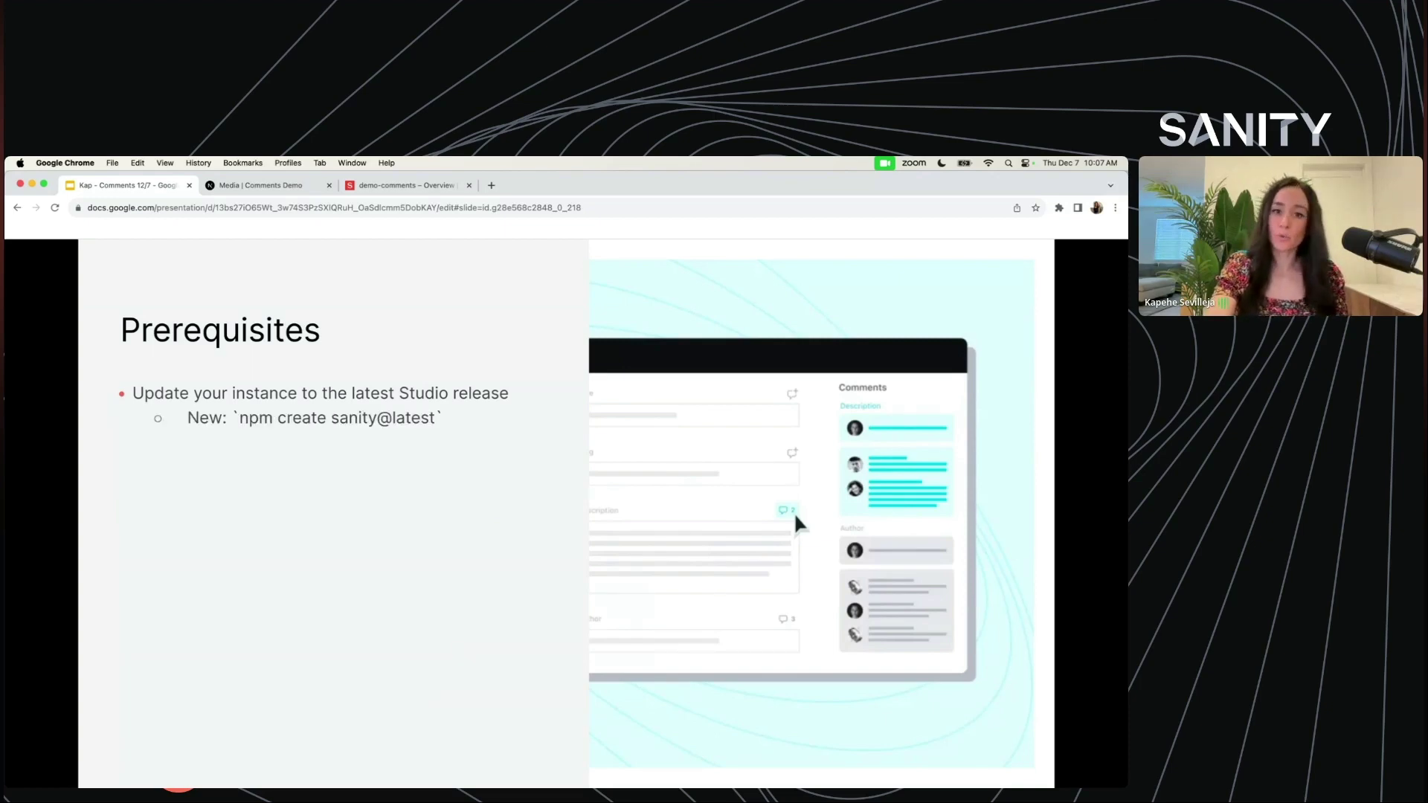
pyautogui.press('Right')
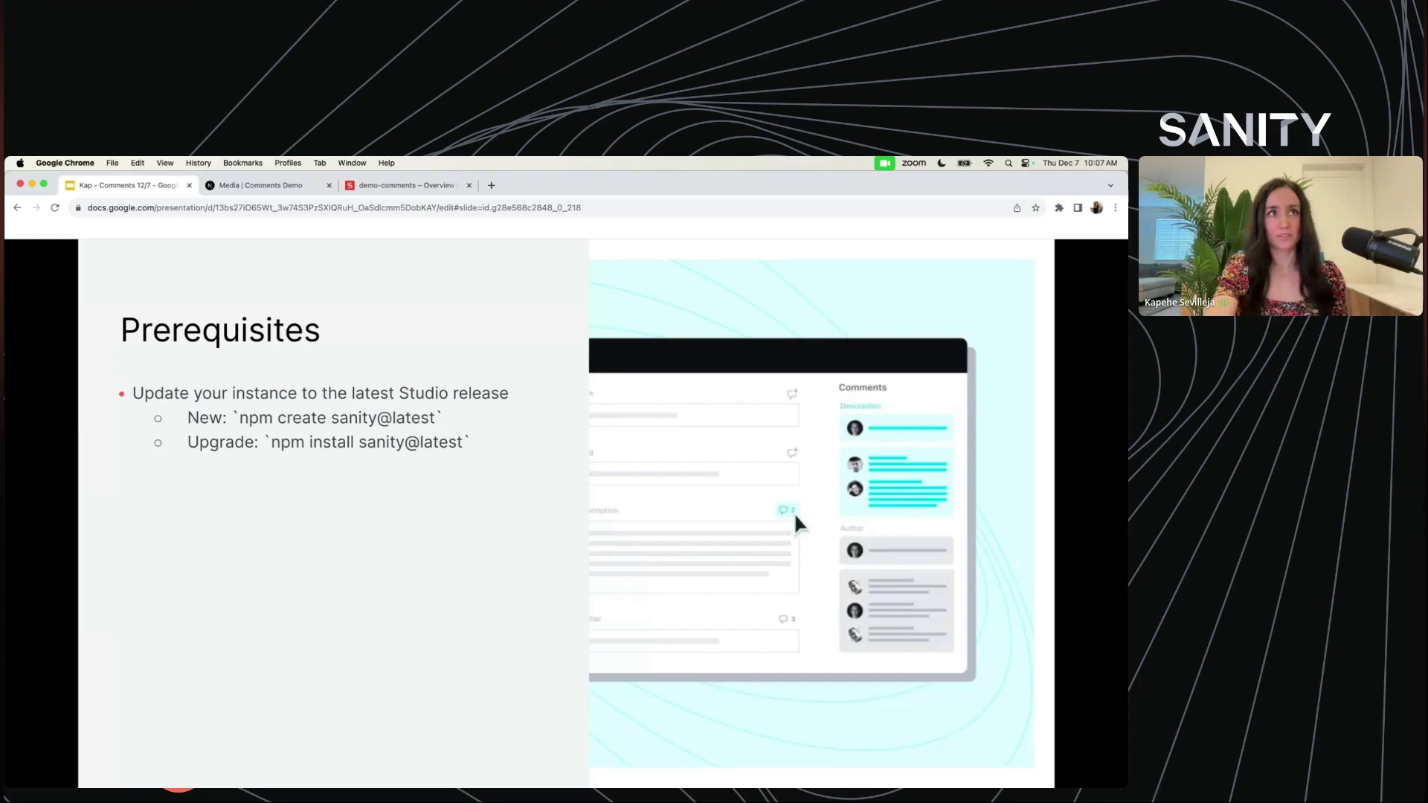
pyautogui.press('Right')
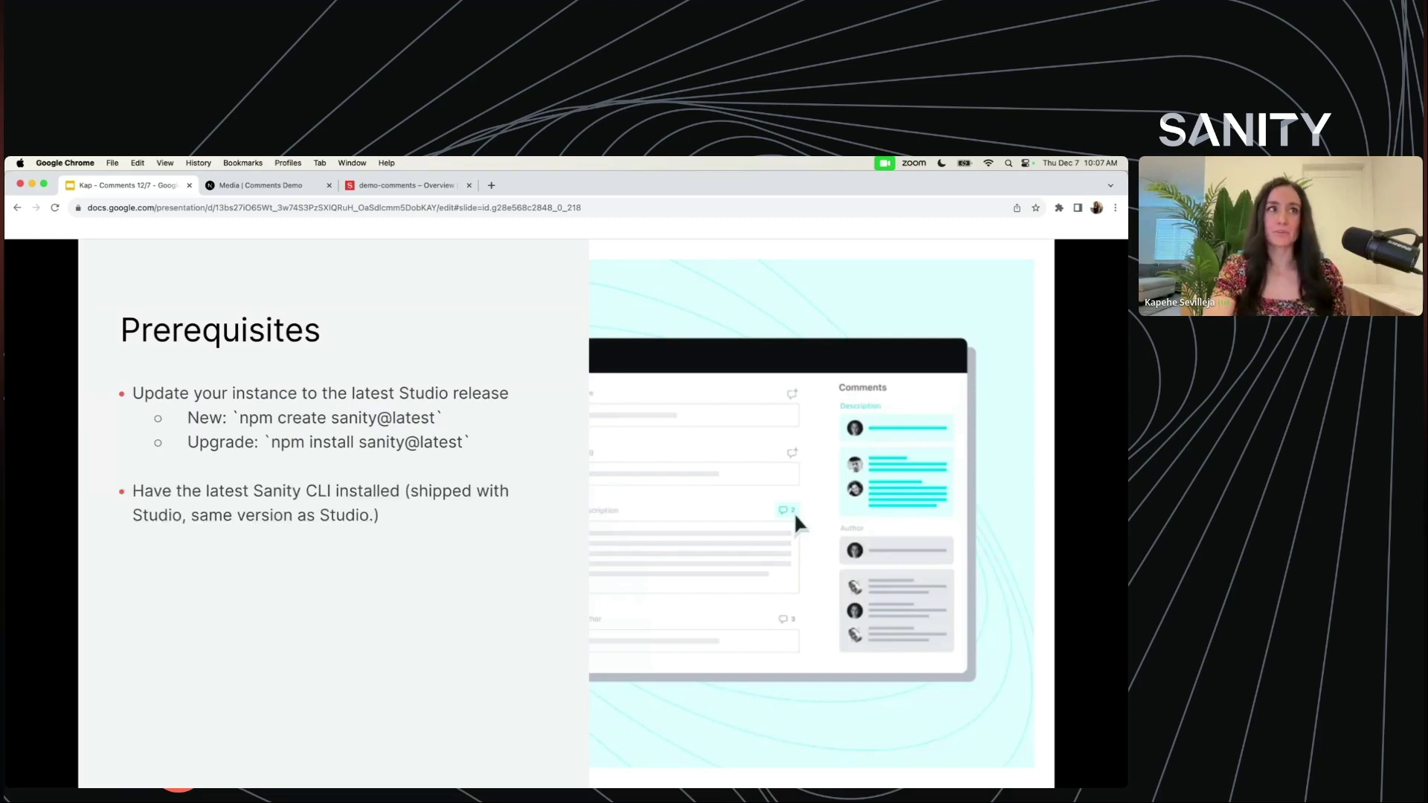
pyautogui.press('Right')
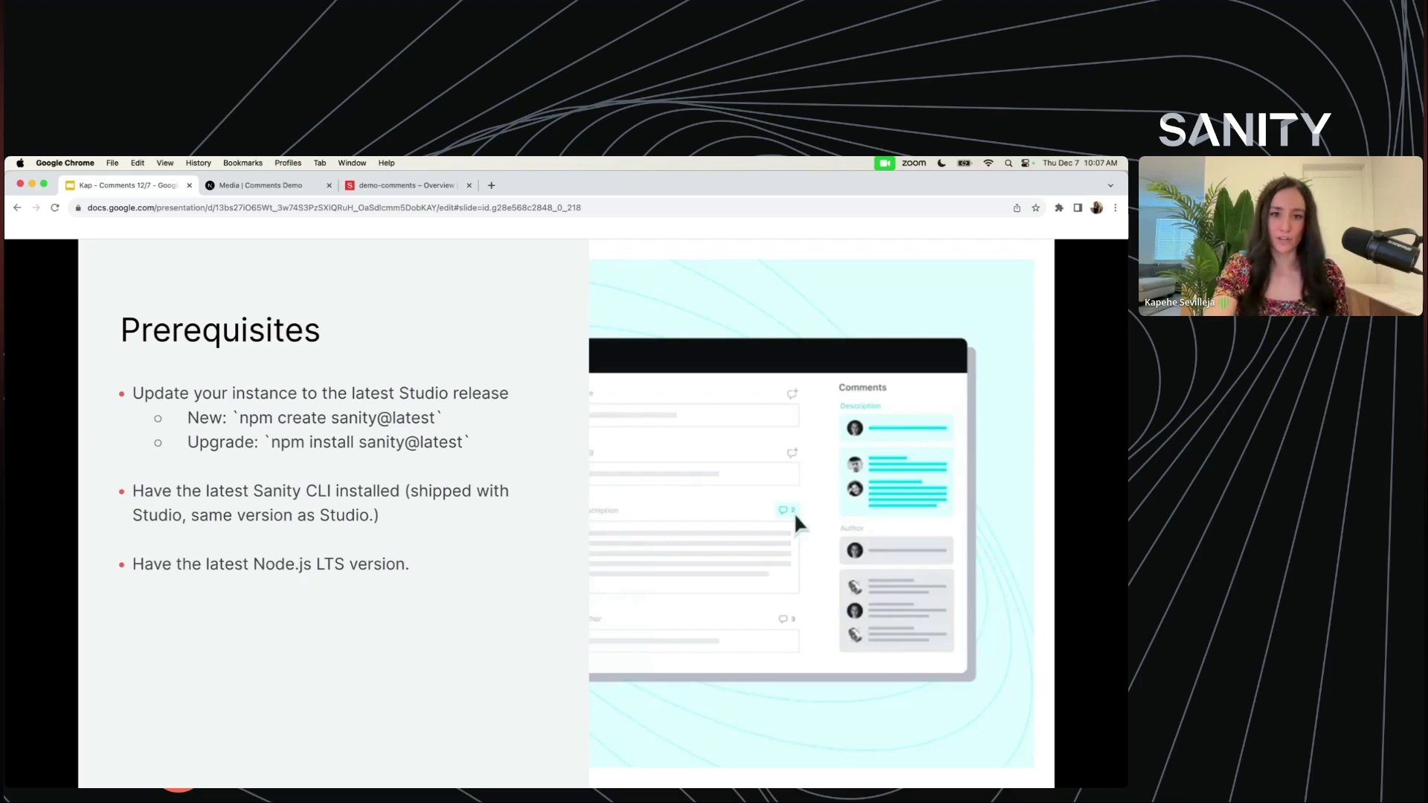
pyautogui.press('Right')
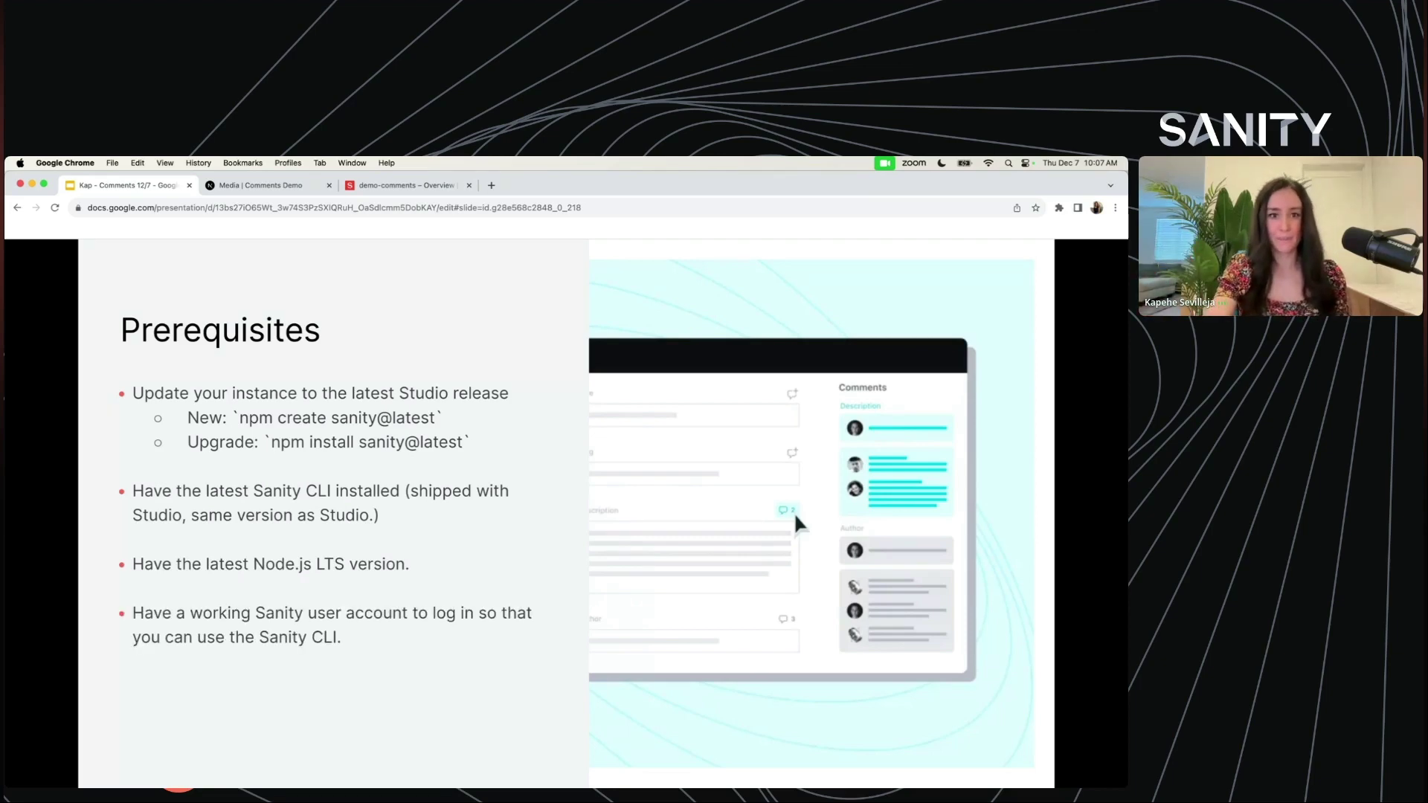
pyautogui.press('Right')
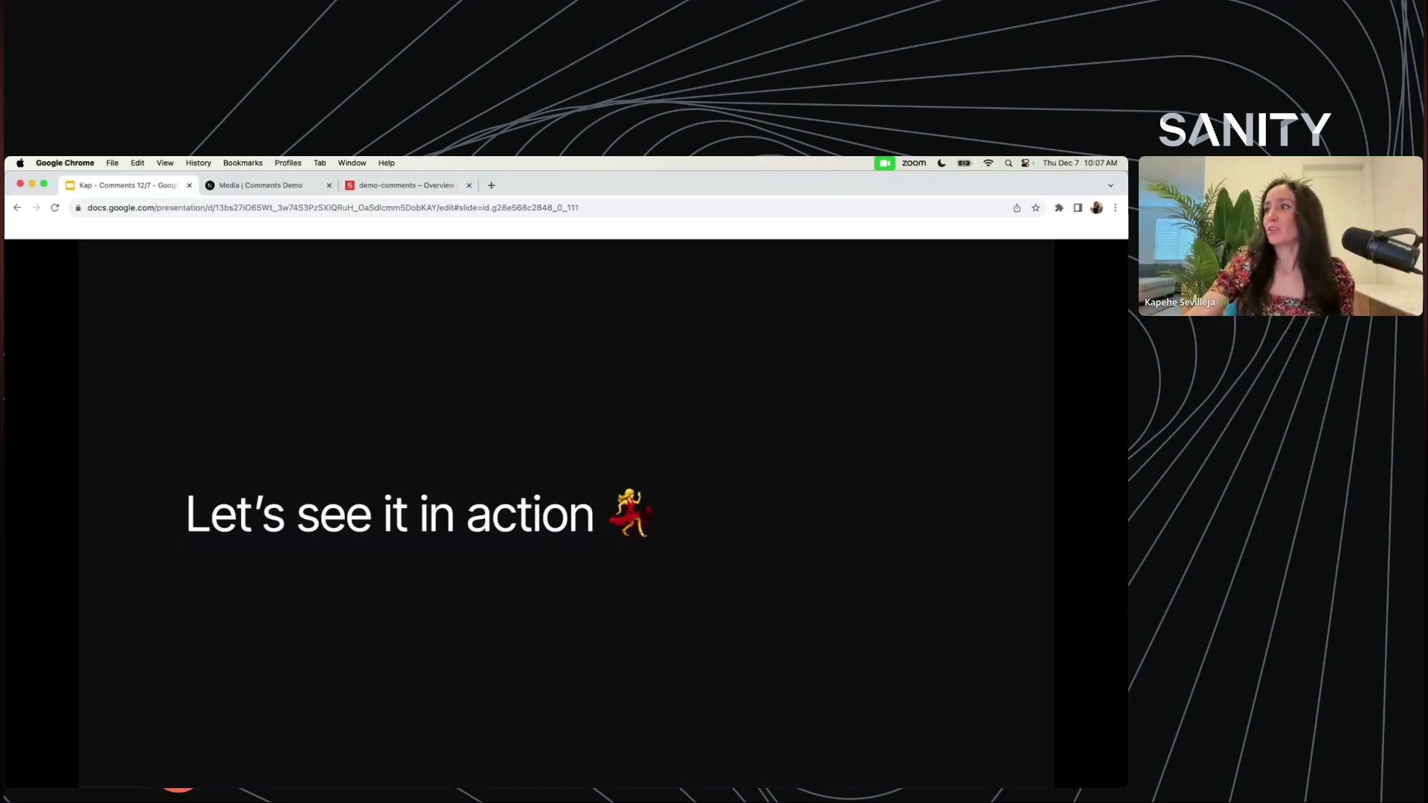
# Switch to the Comments Demo studio and check the comment boxes of the Media document's Title and Description fields without commenting.
pyautogui.click(258, 186)
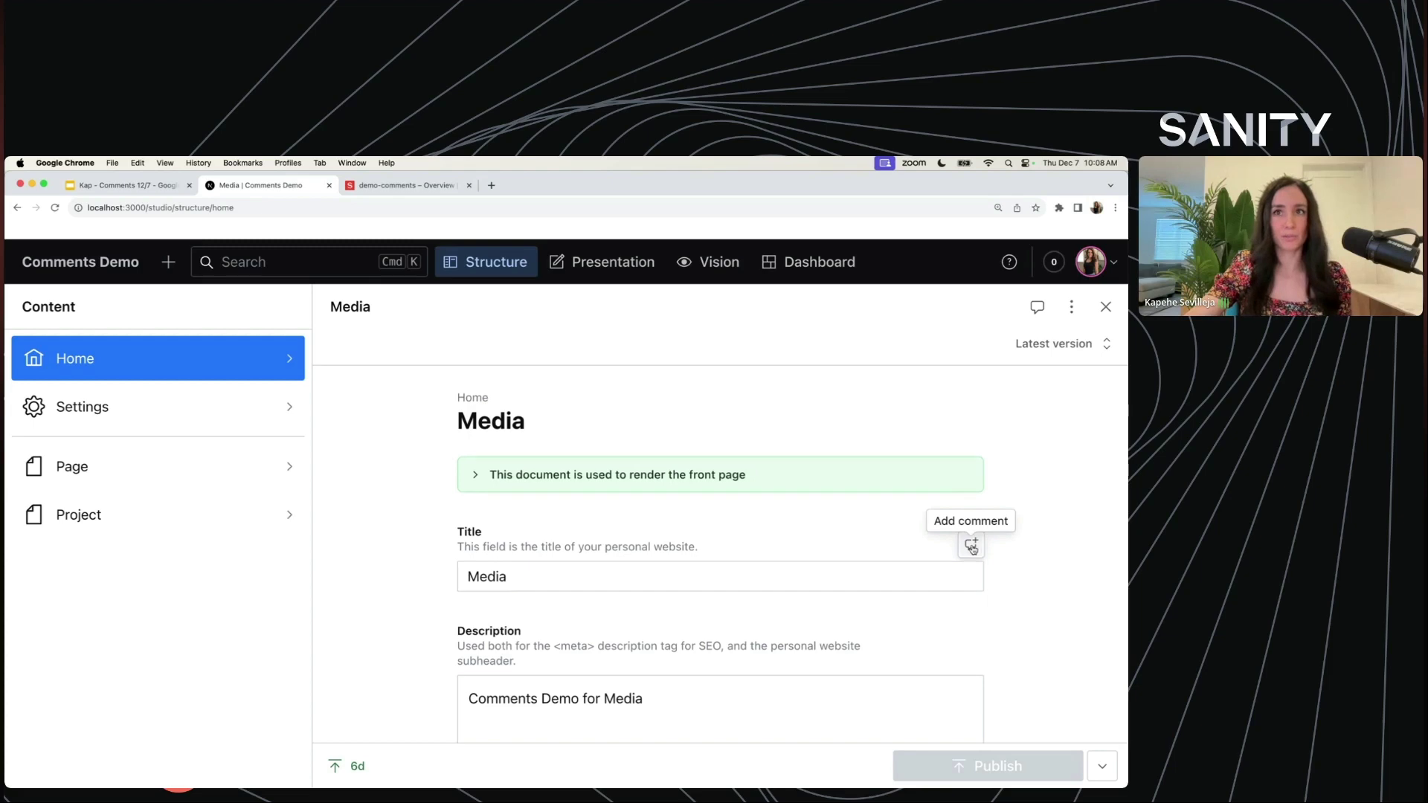
pyautogui.scroll(-2, 971, 550)
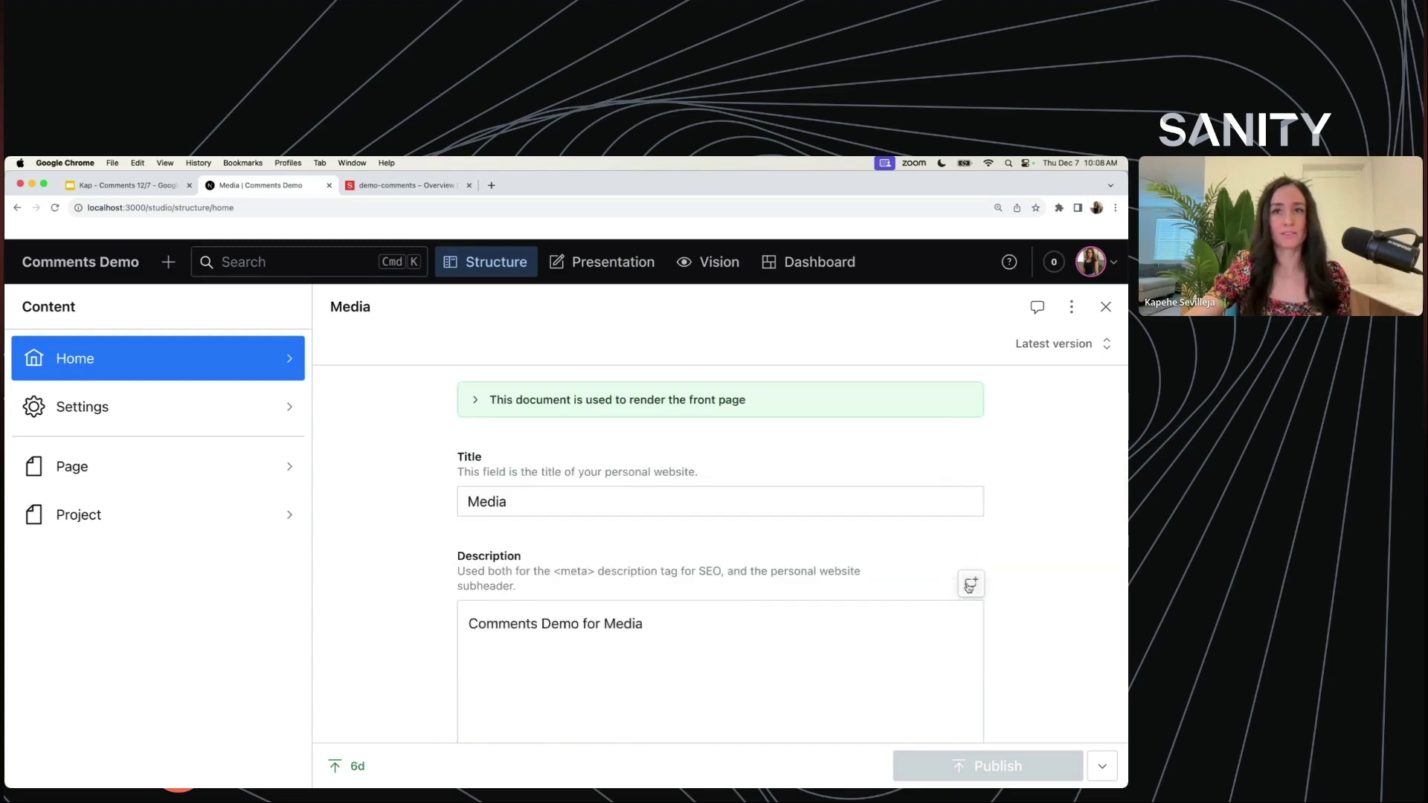
pyautogui.click(968, 473)
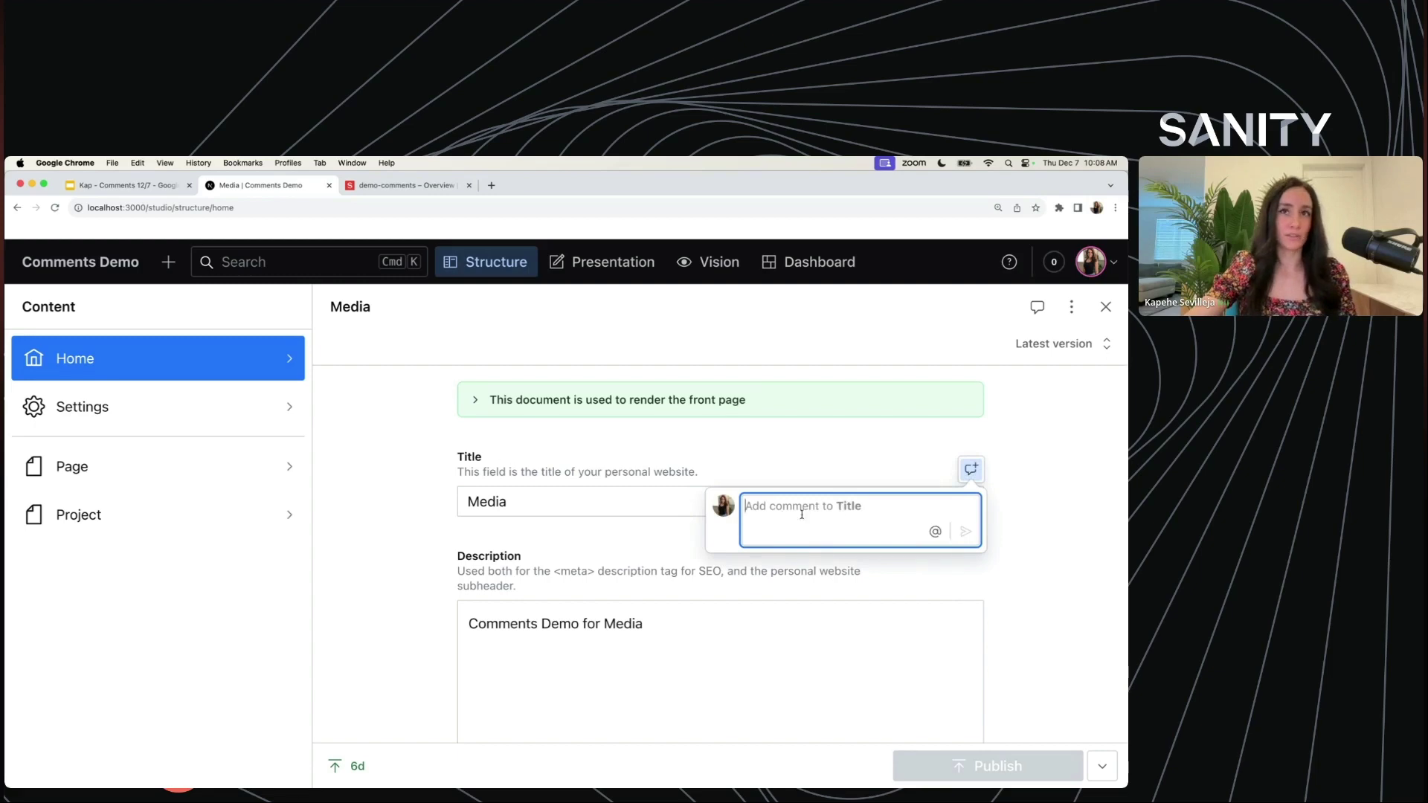
pyautogui.click(965, 580)
pyautogui.click(968, 554)
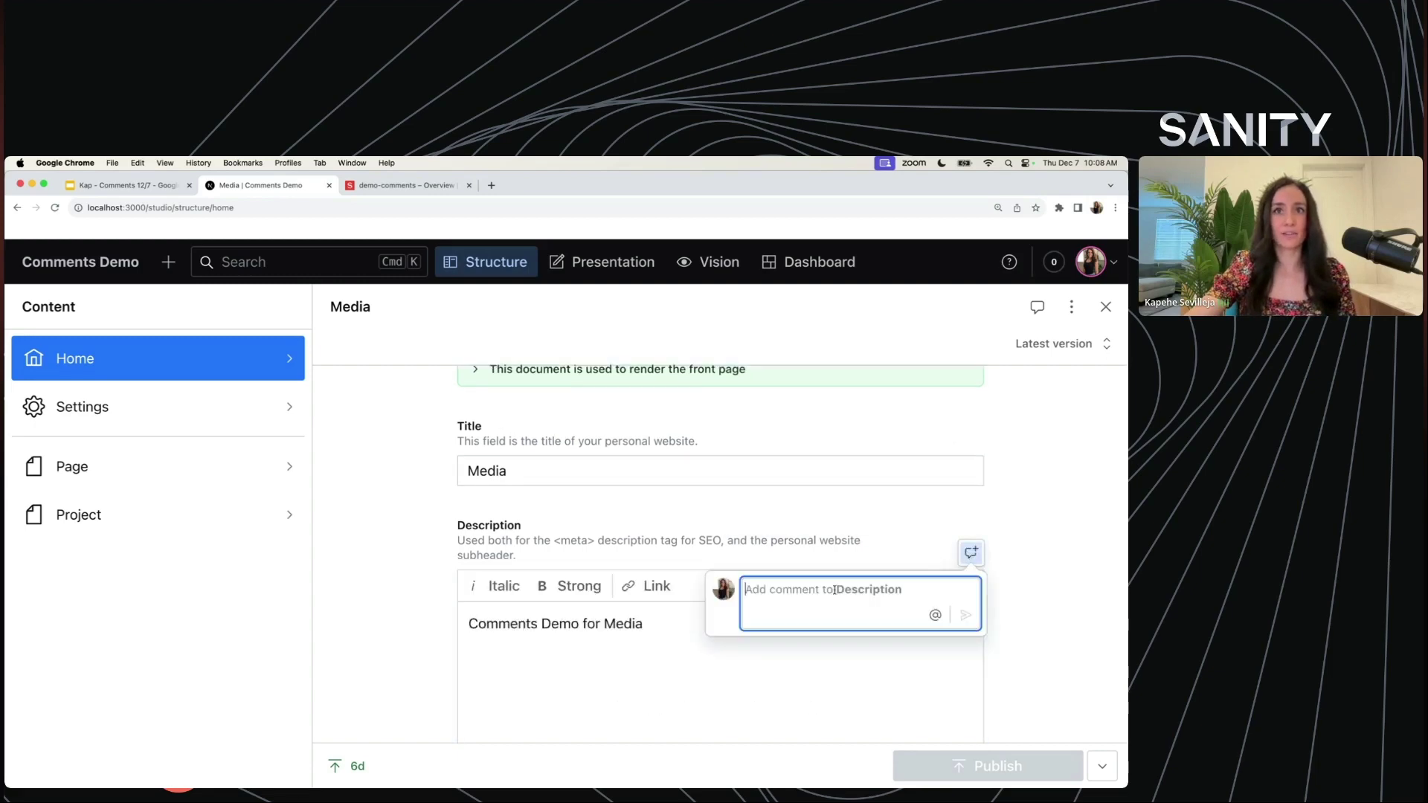
pyautogui.click(878, 524)
pyautogui.scroll(2, 877, 524)
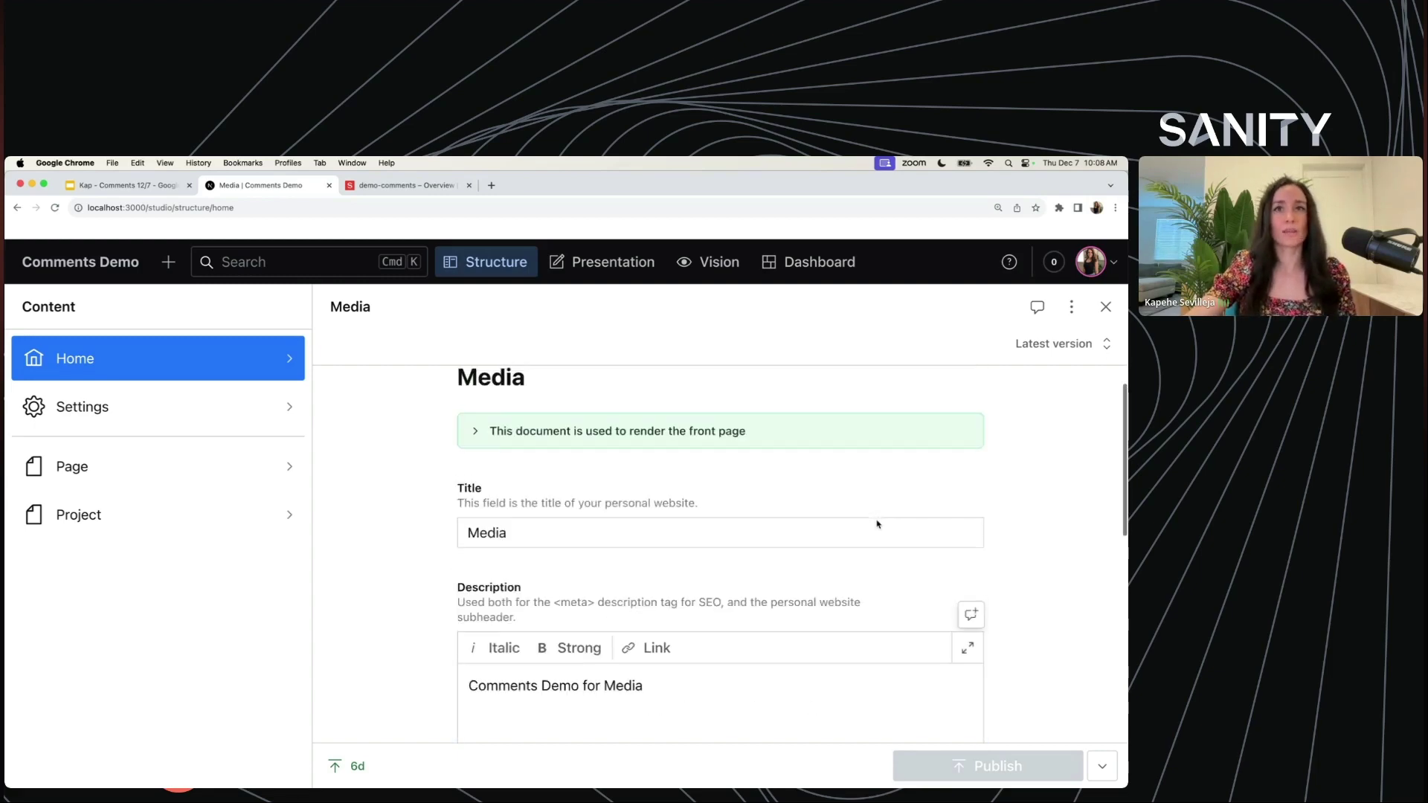
# Post the comment "Let's change this title" on the Media document's Title field.
pyautogui.click(972, 500)
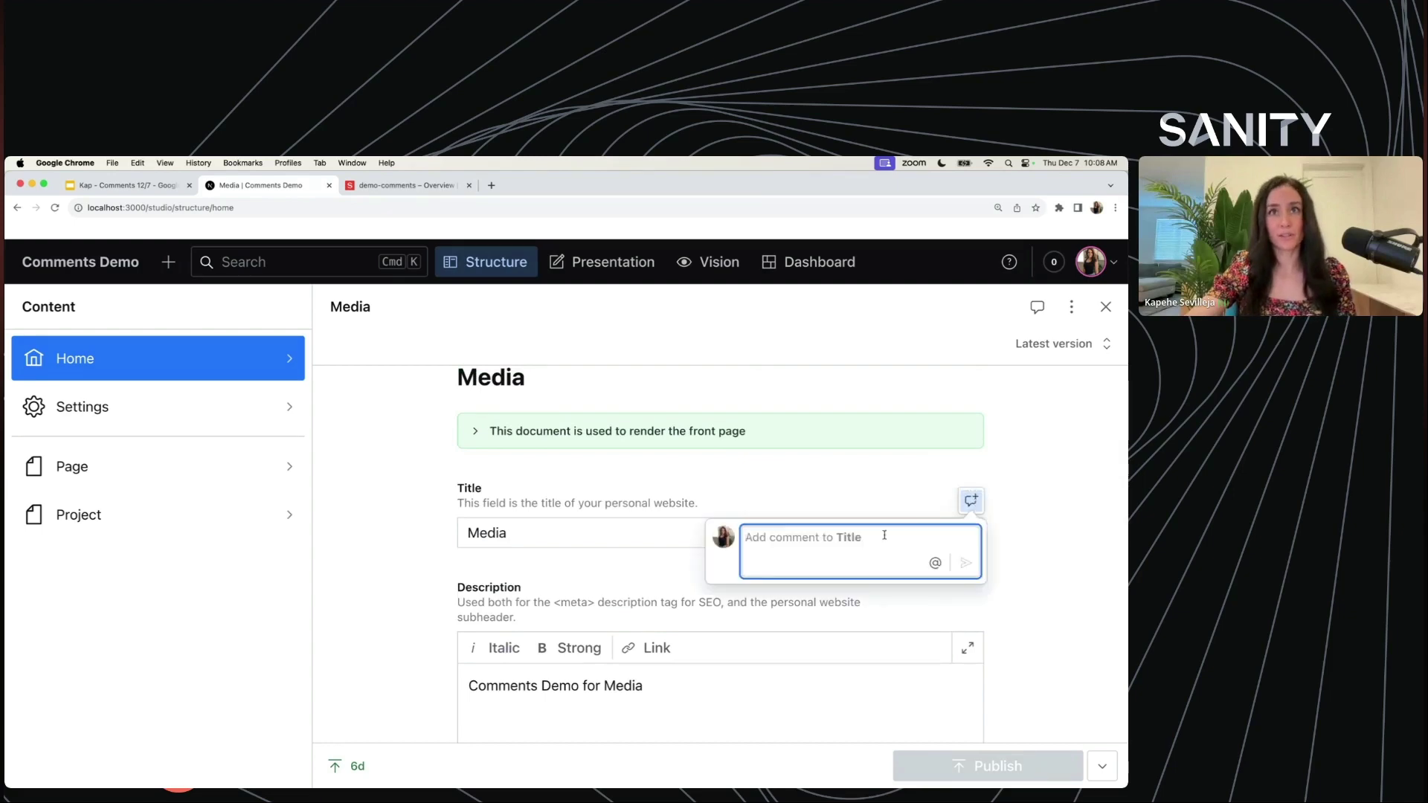
pyautogui.write('L')
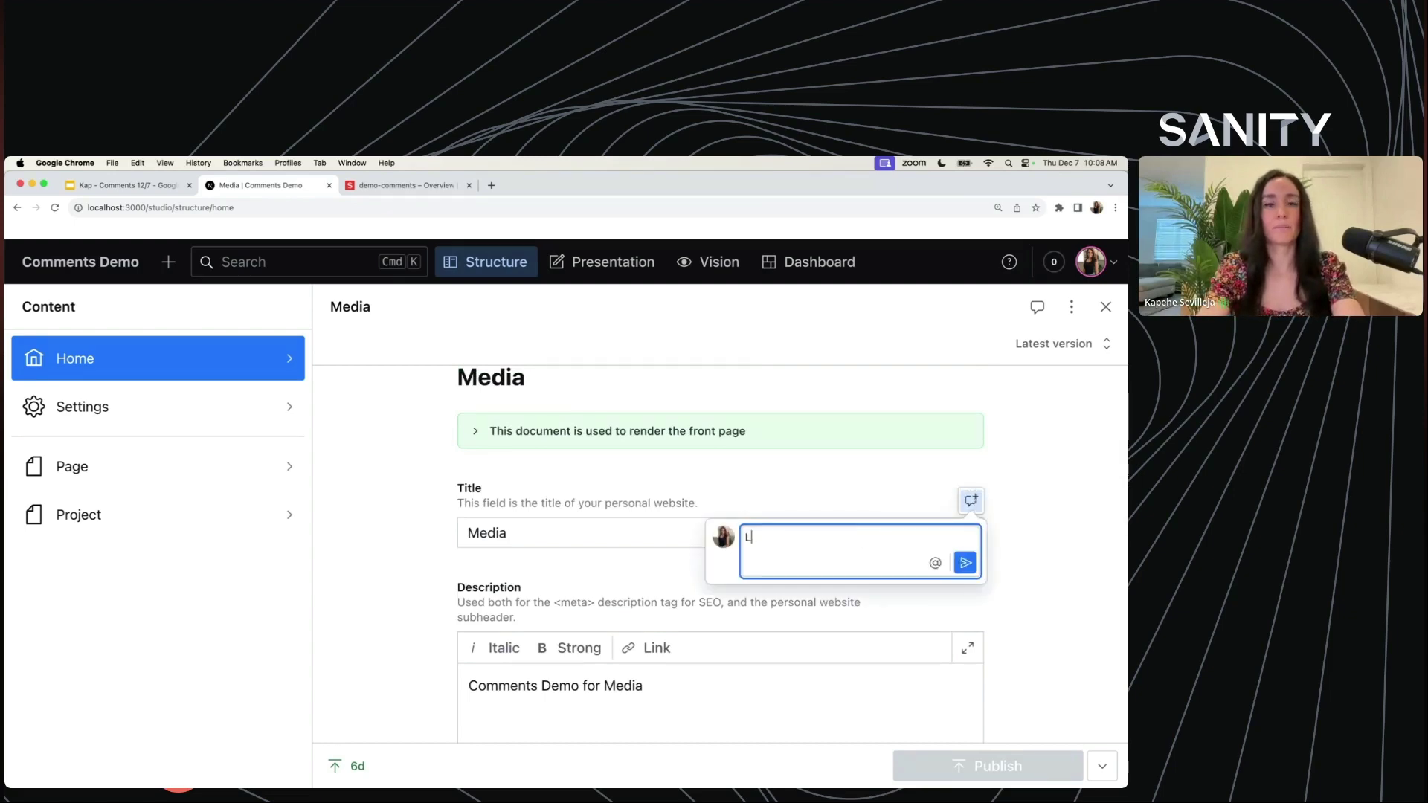
pyautogui.write("et's change this title")
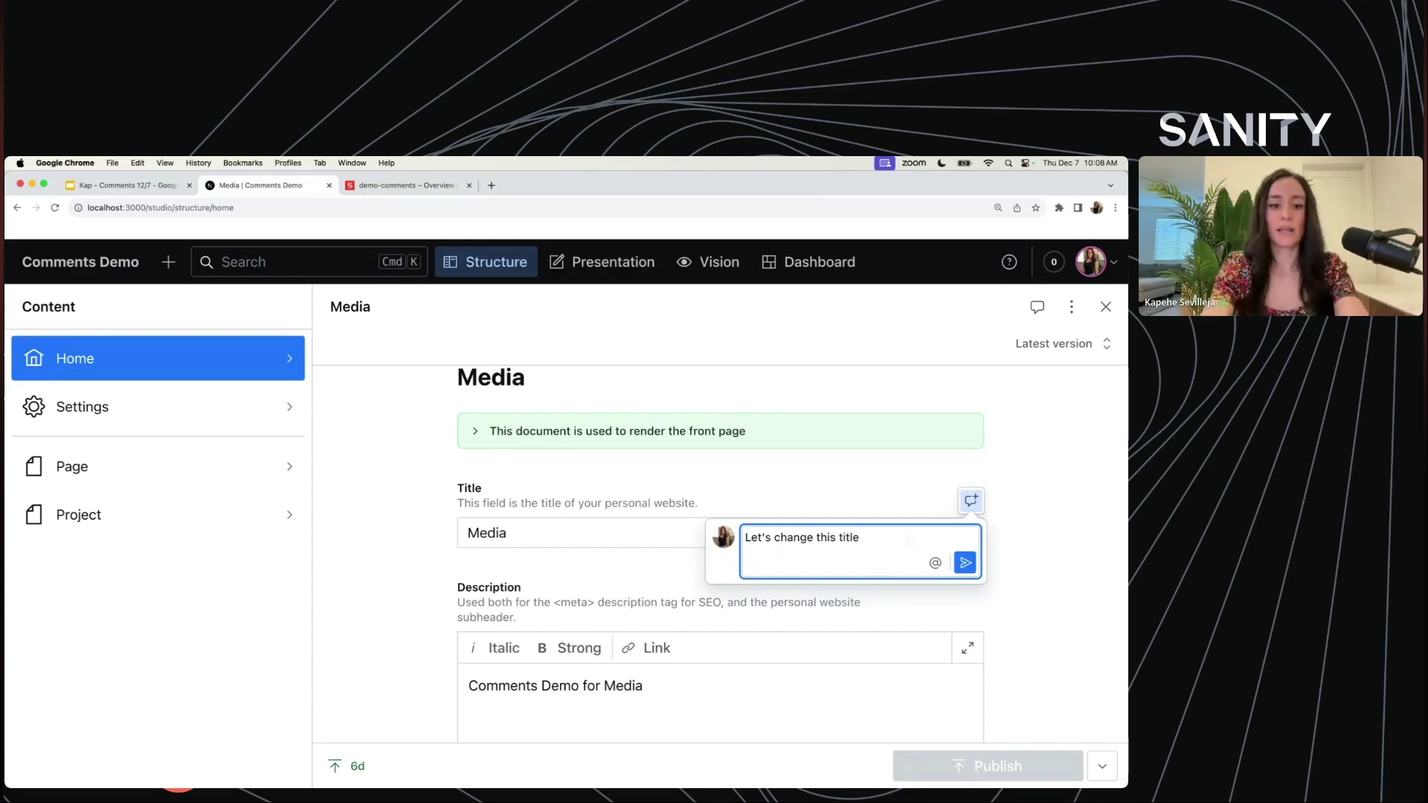
pyautogui.write(' @')
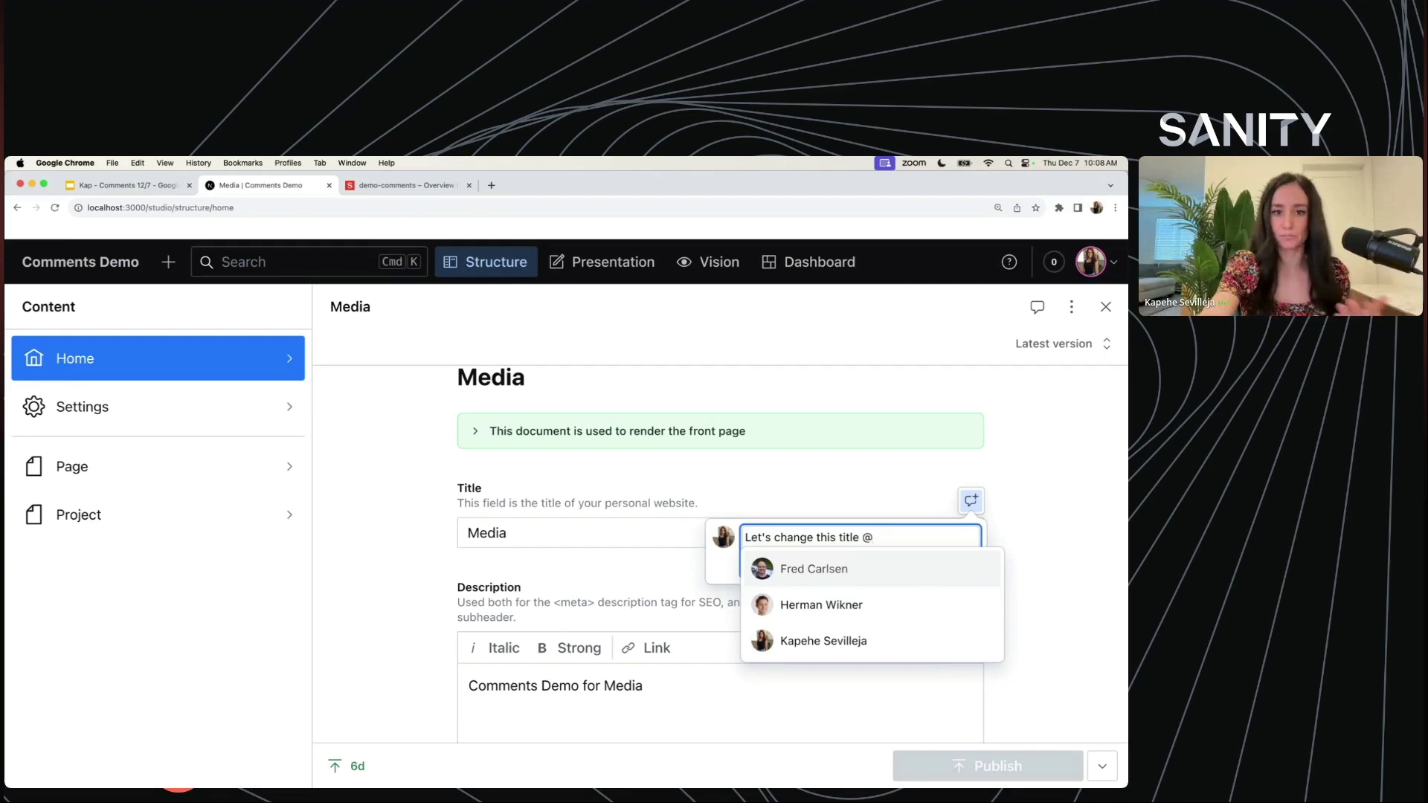
pyautogui.press('BackSpace')
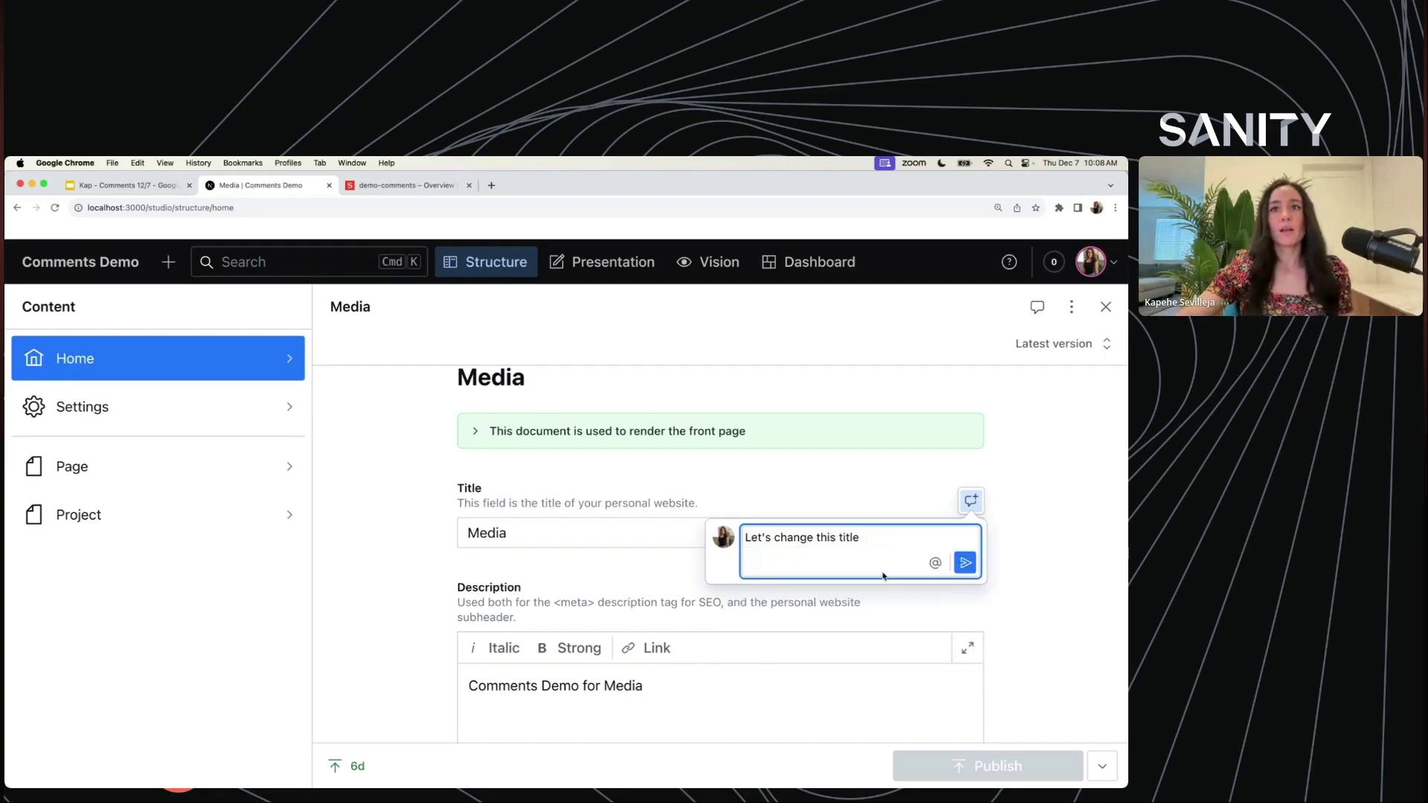
pyautogui.click(965, 563)
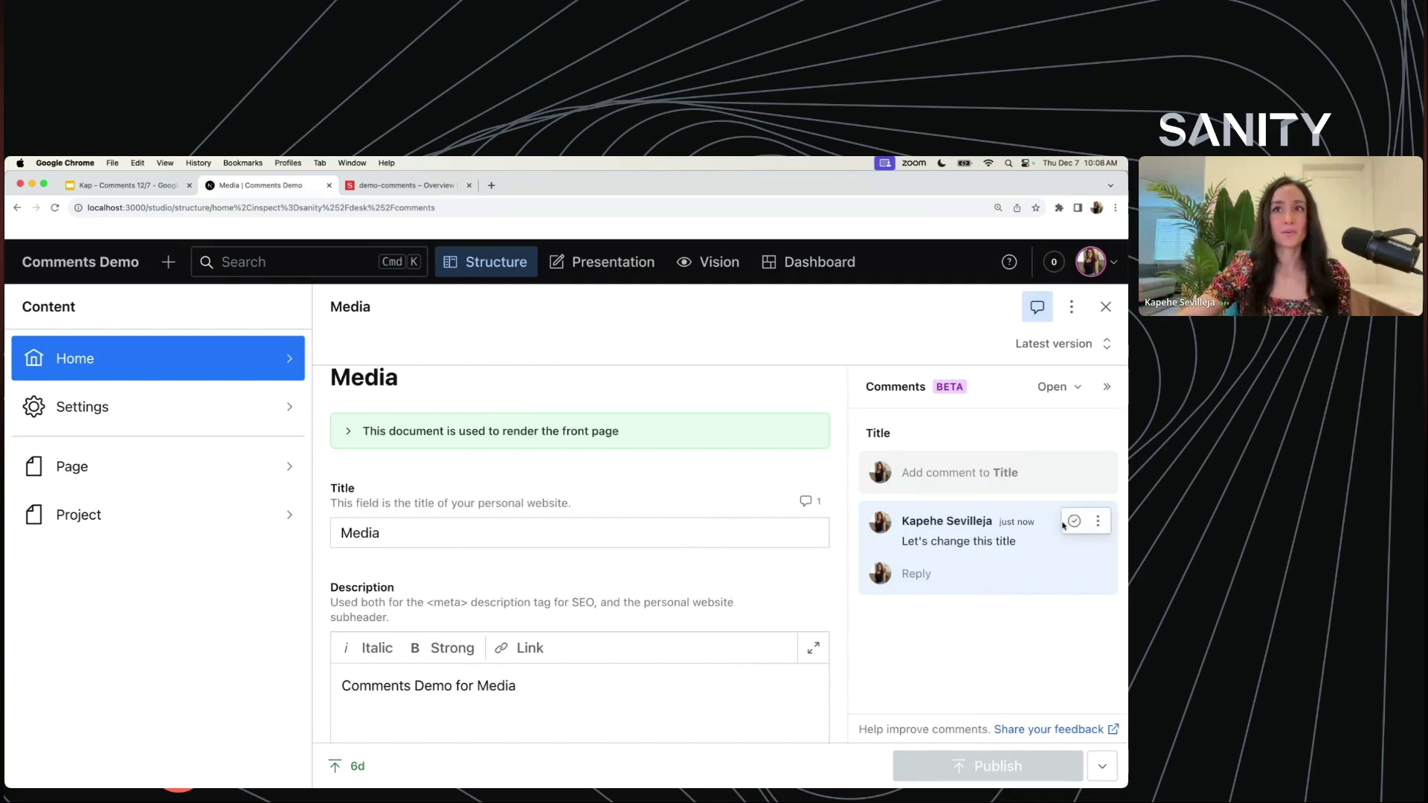
# Show the actions available for the Title comment and the filter choices for open and resolved comments.
pyautogui.click(1097, 520)
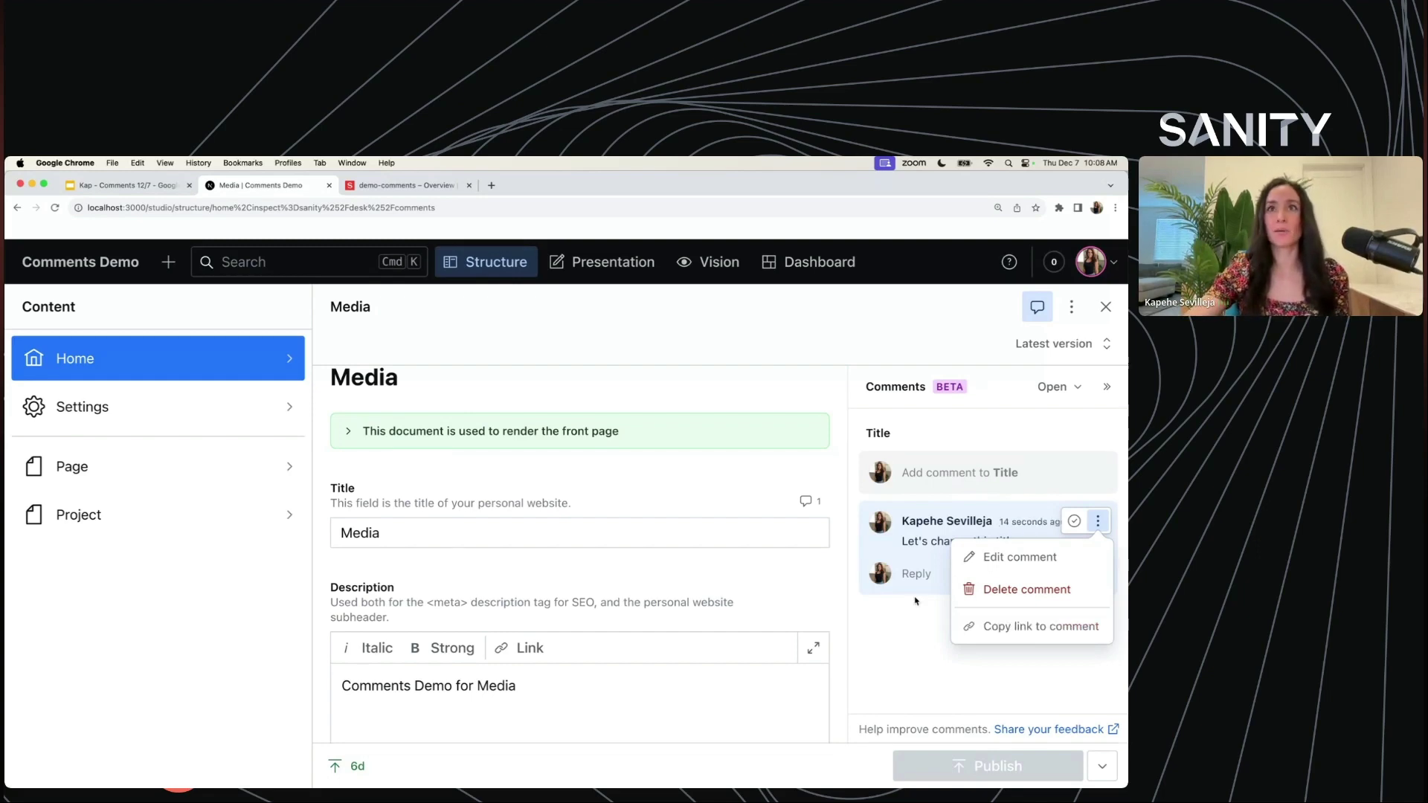
pyautogui.click(1053, 387)
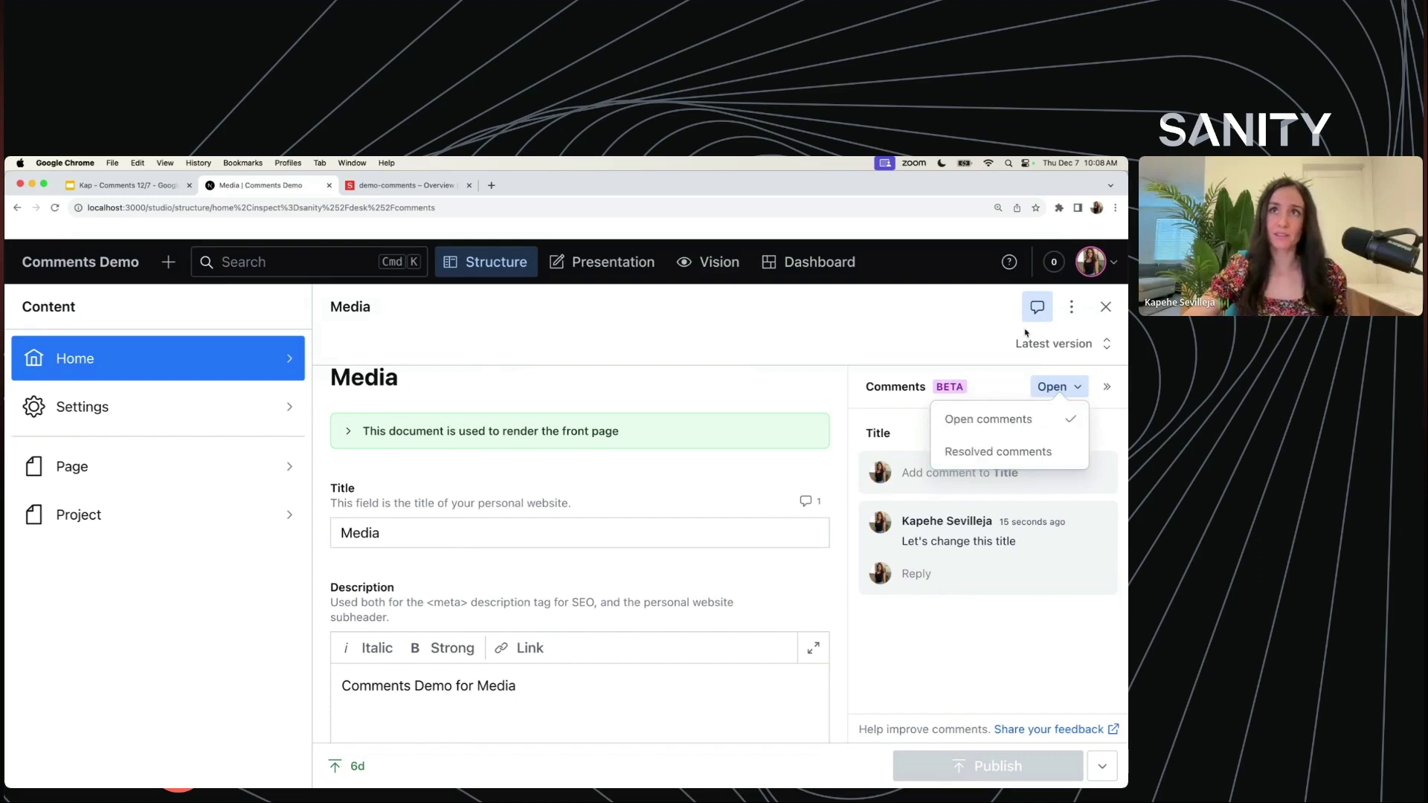
# Hide the Media document's comment list and show it again.
pyautogui.click(1037, 307)
pyautogui.click(1037, 308)
pyautogui.click(1037, 307)
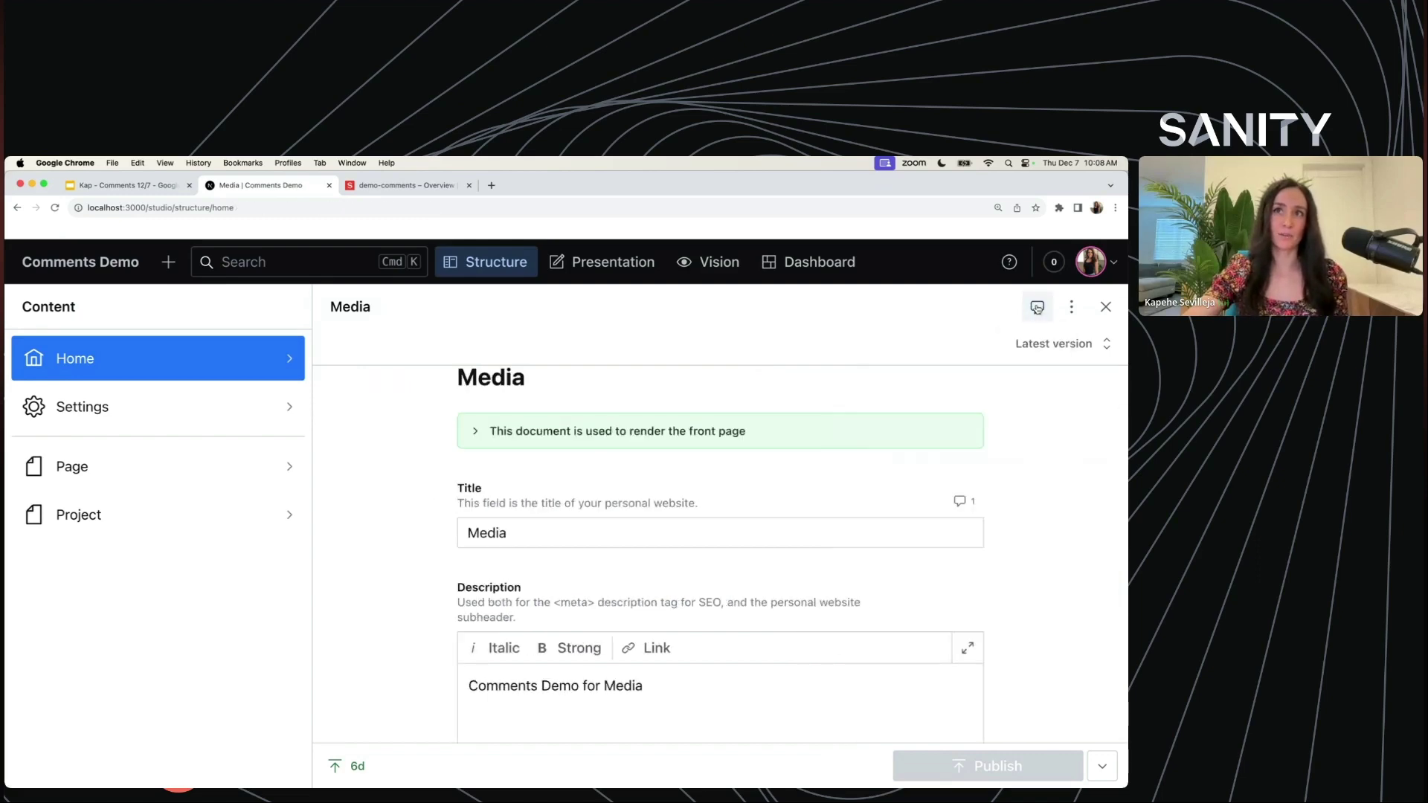
pyautogui.click(1037, 307)
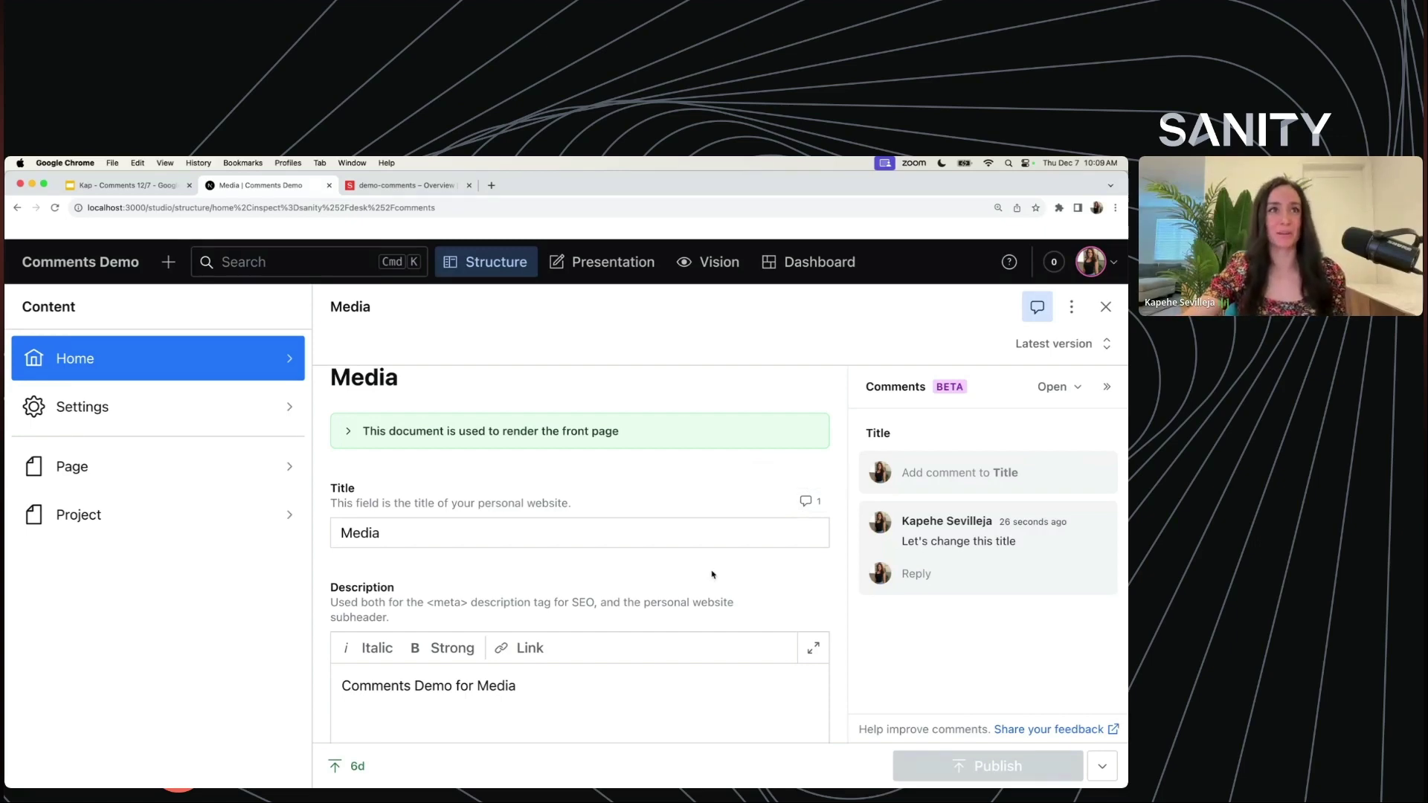
# Switch to Visual Studio Code and highlight the document setting that enables unstable_comments in sanity.config.ts, with the interface enlarged.
pyautogui.press('super+Tab')
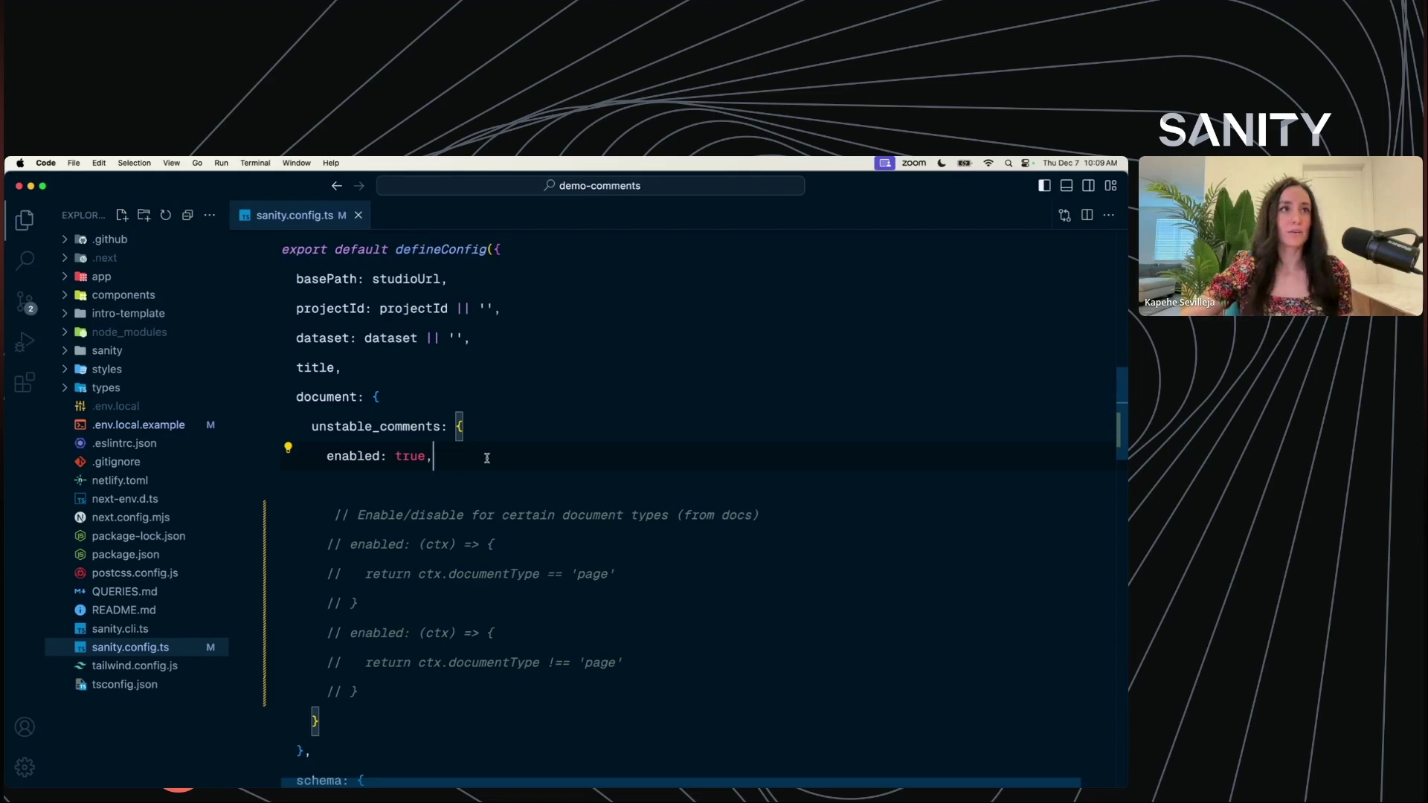
pyautogui.scroll(2, 350, 372)
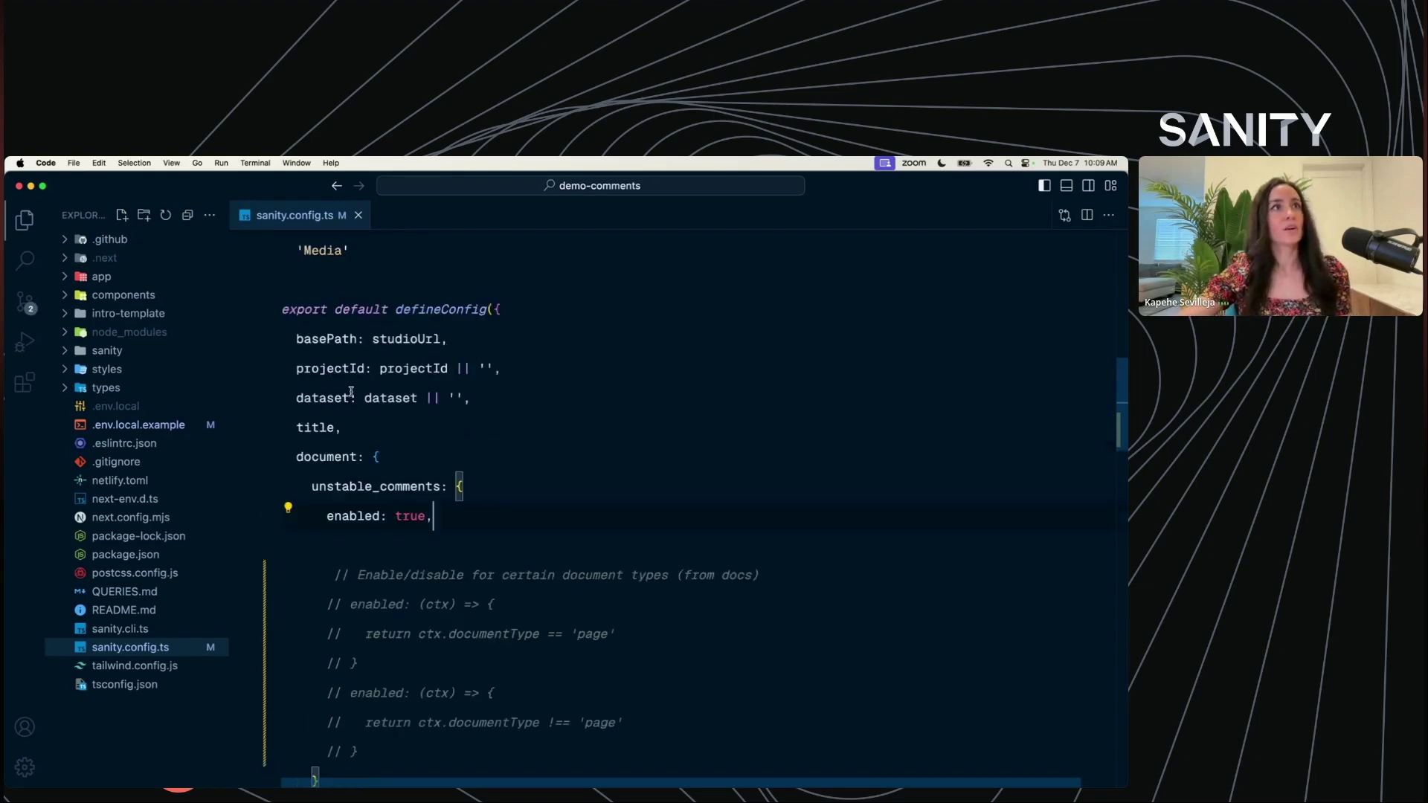
pyautogui.scroll(6, 346, 316)
pyautogui.scroll(-6, 346, 316)
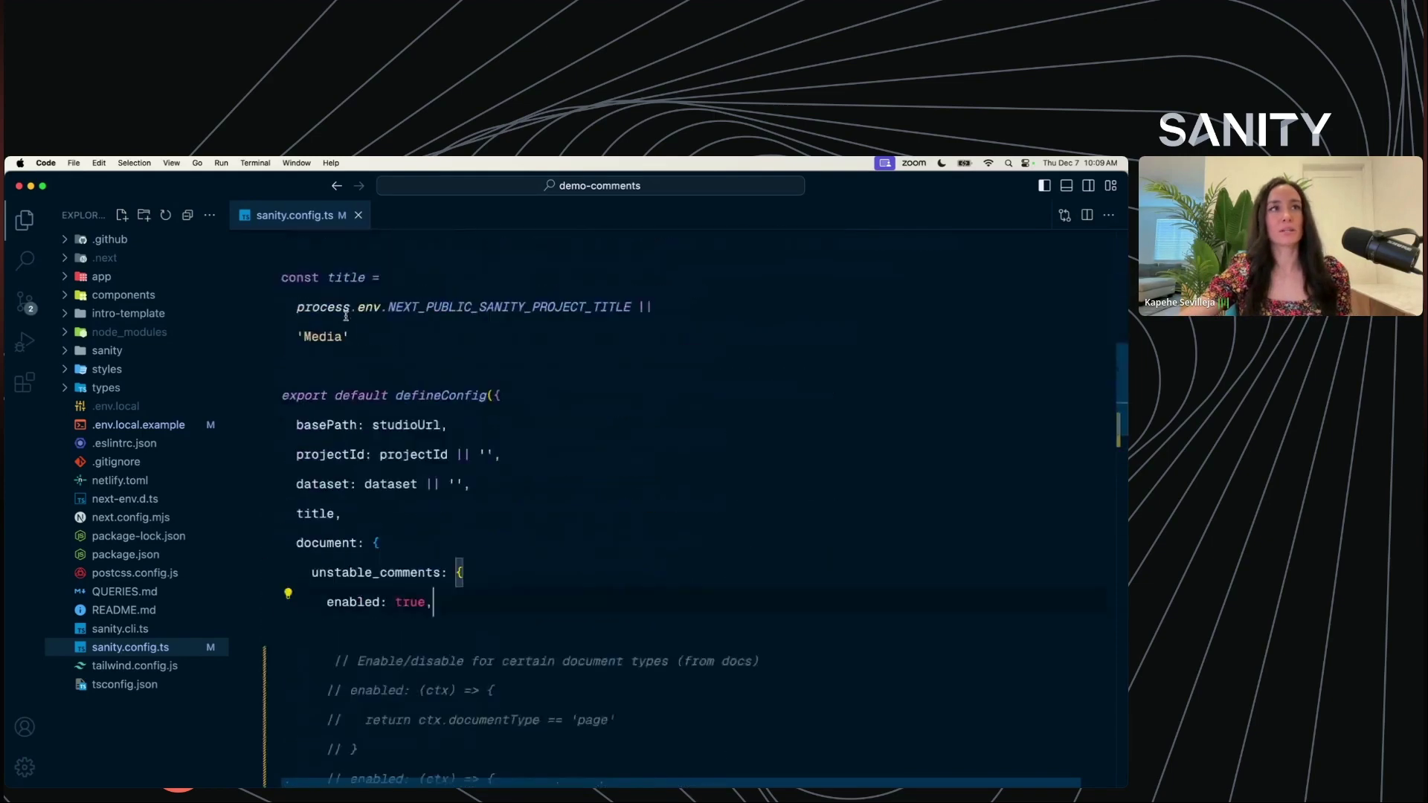
pyautogui.scroll(-1, 346, 316)
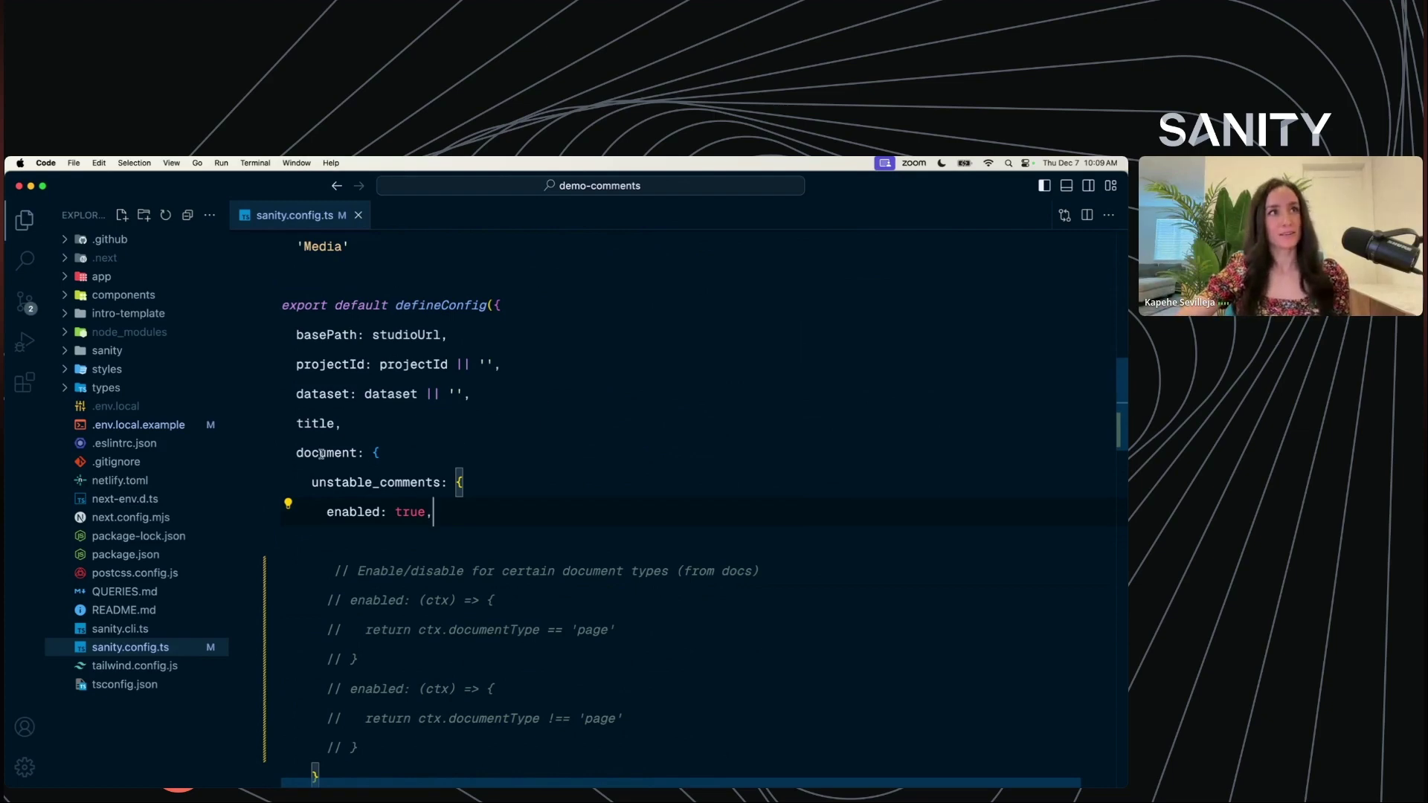
pyautogui.moveTo(296, 452); pyautogui.dragTo(451, 506)
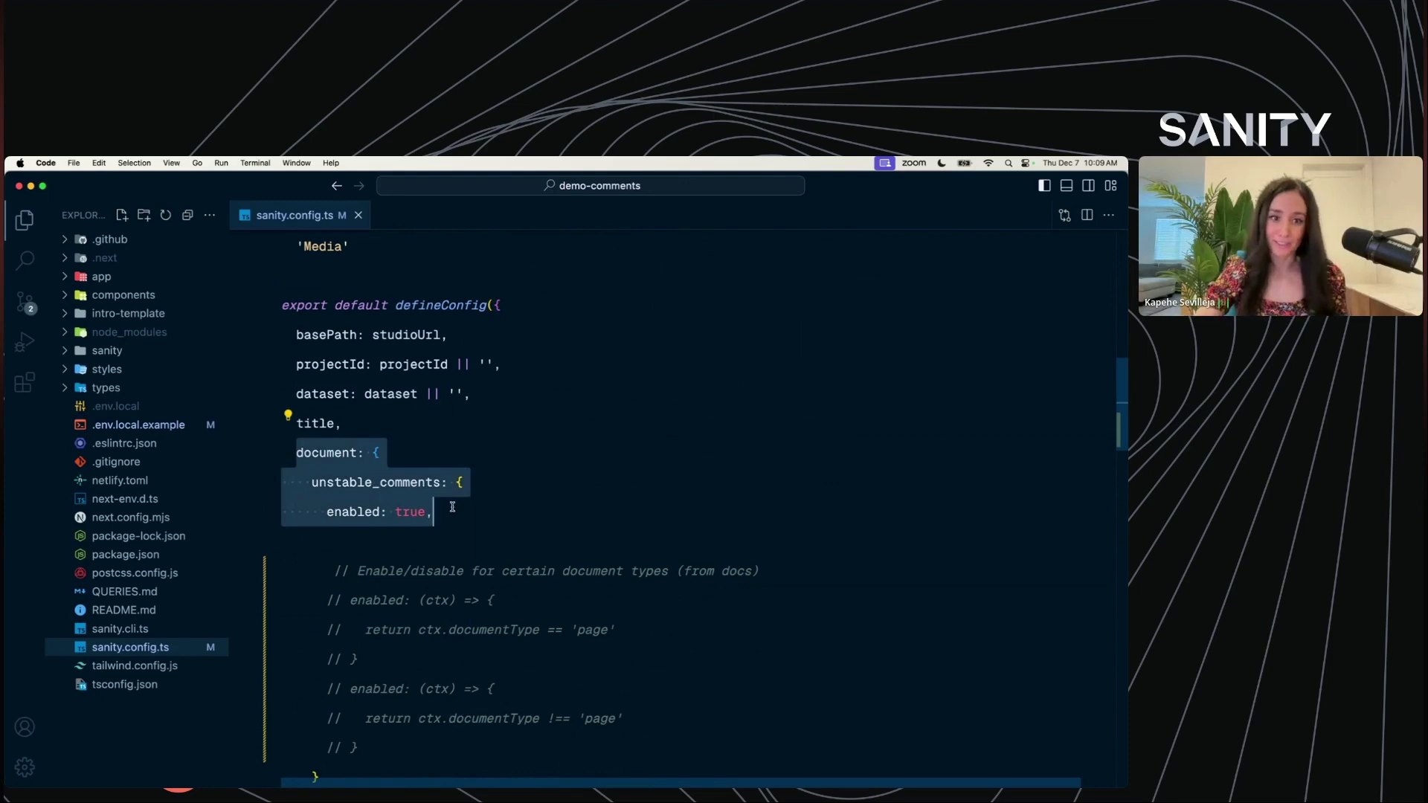
pyautogui.press('super+equal')
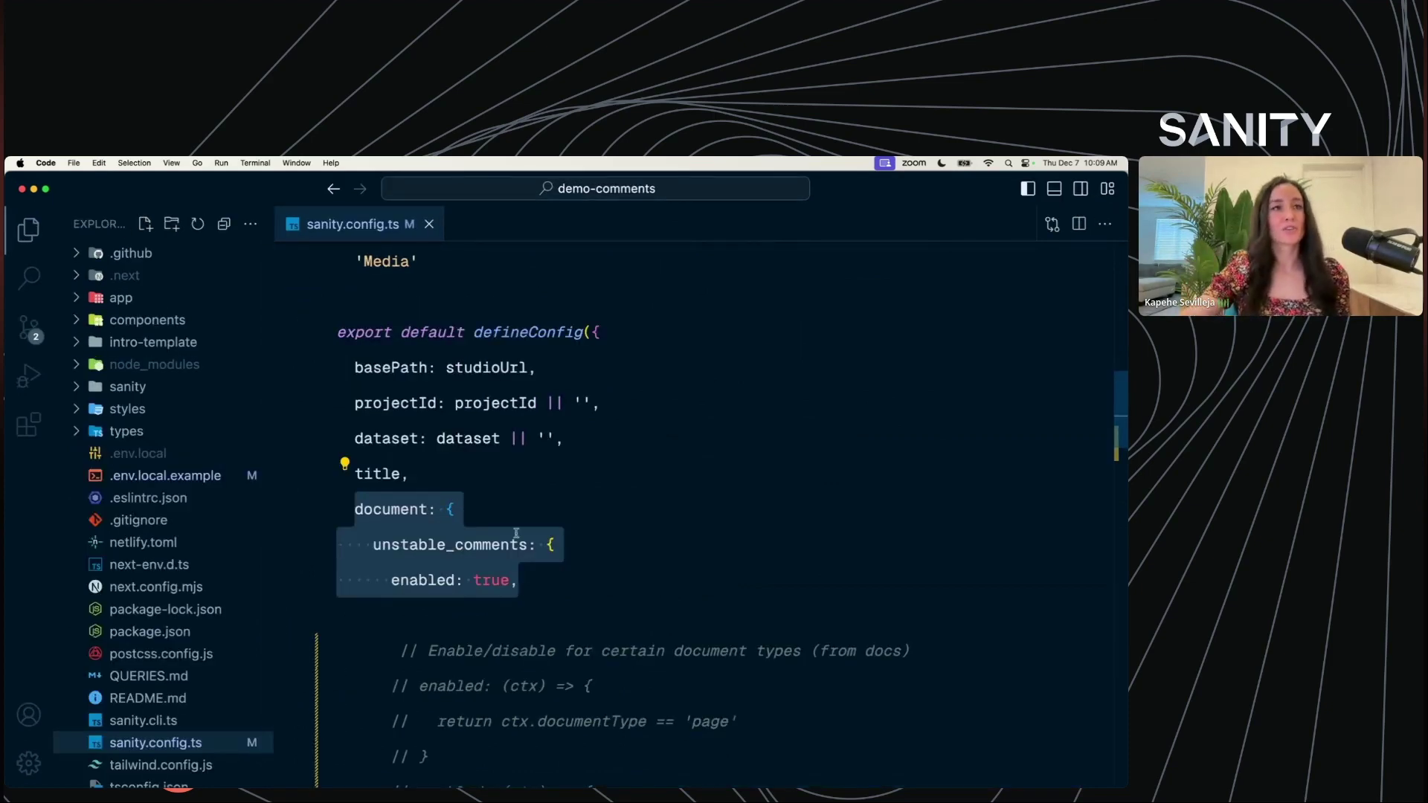
# In unstable_comments, comment out enabled: true and uncomment the enabled function returning ctx.documentType == 'page', with the interface enlarged.
pyautogui.click(589, 579)
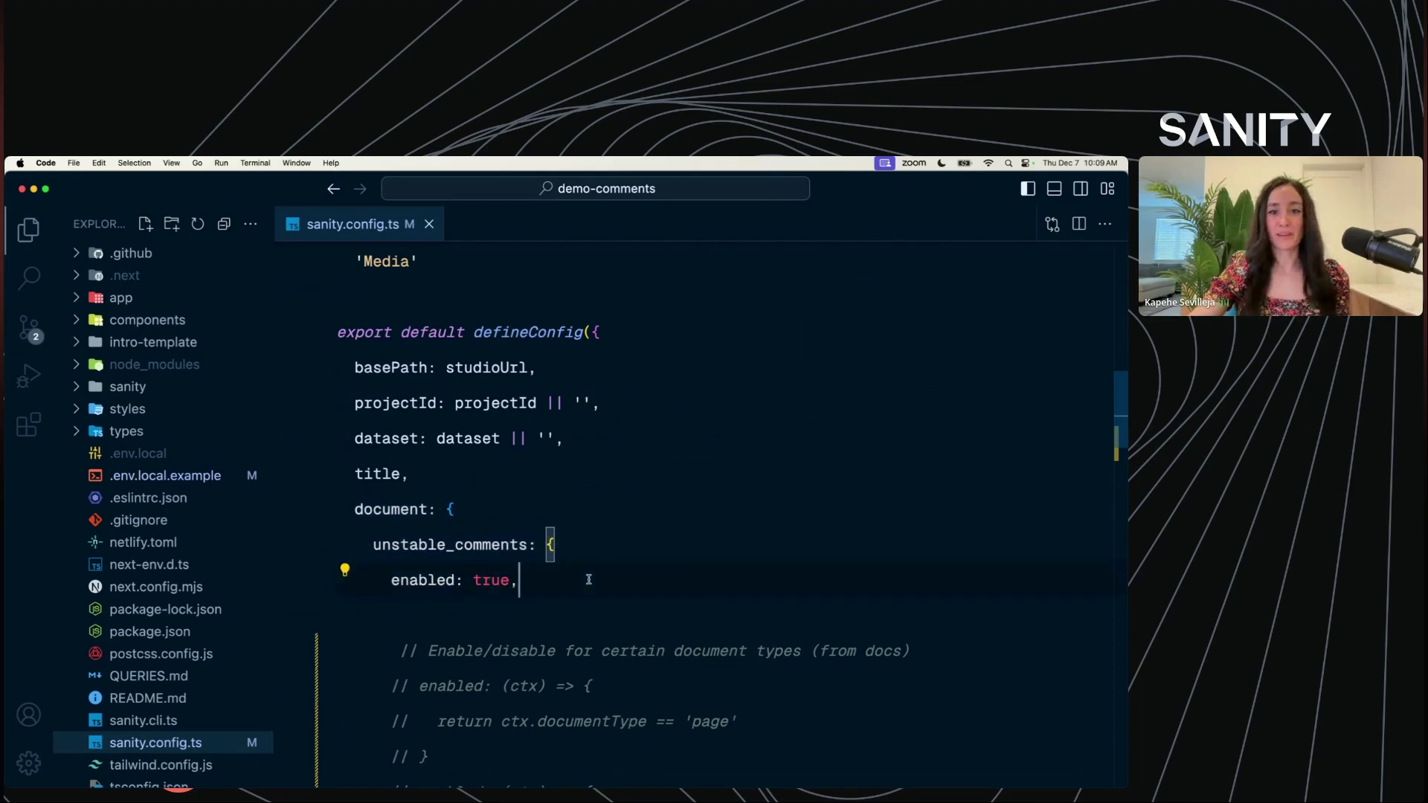
pyautogui.press('super+minus')
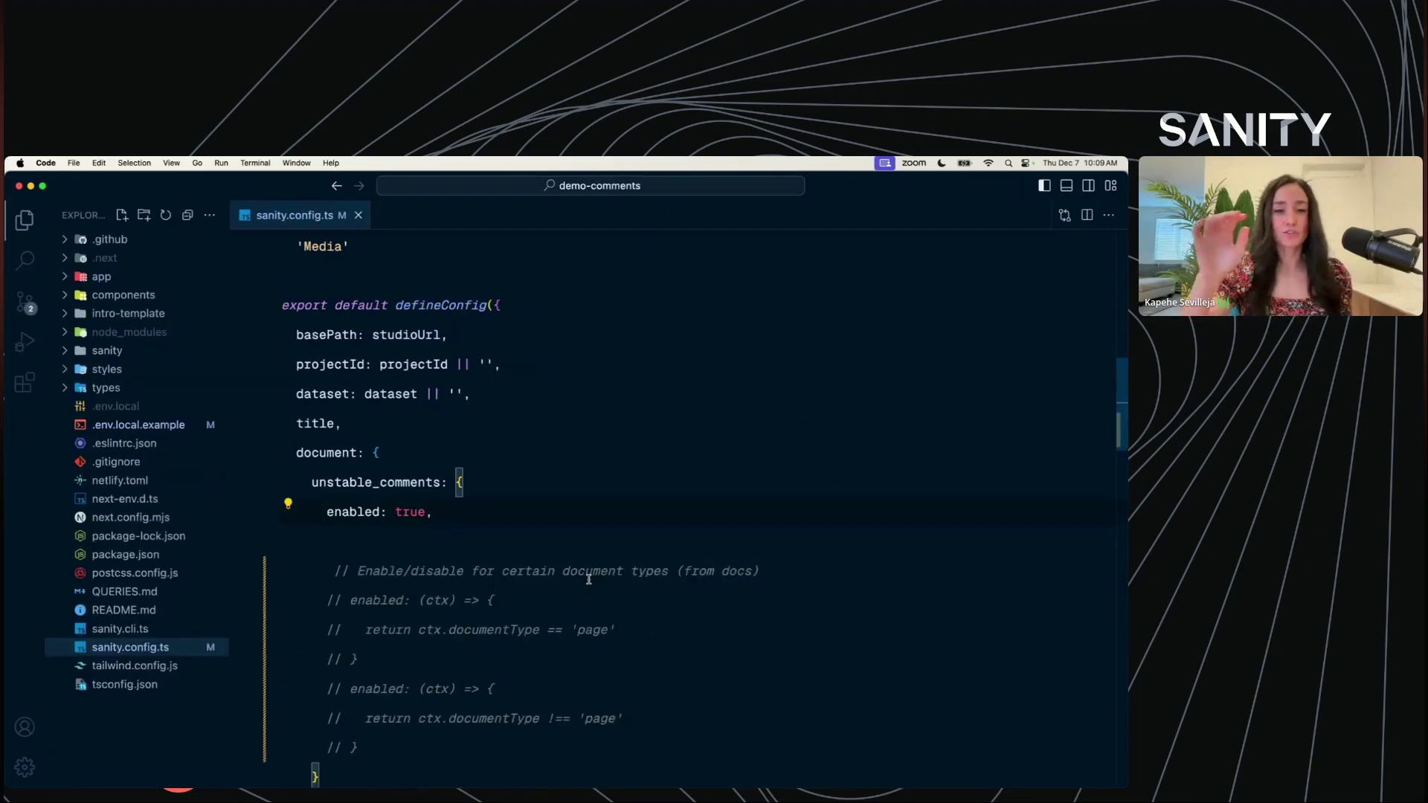
pyautogui.scroll(-5, 595, 603)
pyautogui.scroll(5, 597, 608)
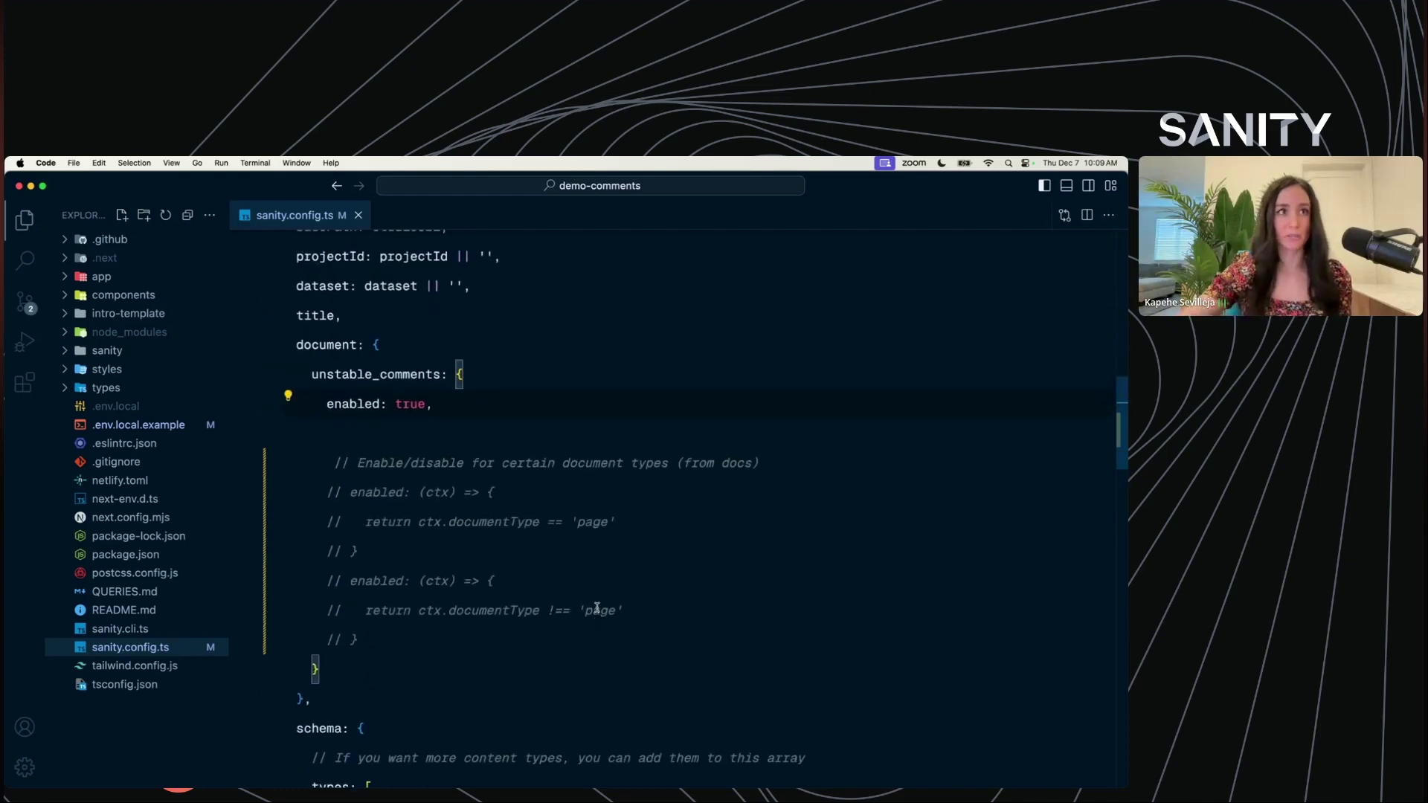
pyautogui.click(413, 406)
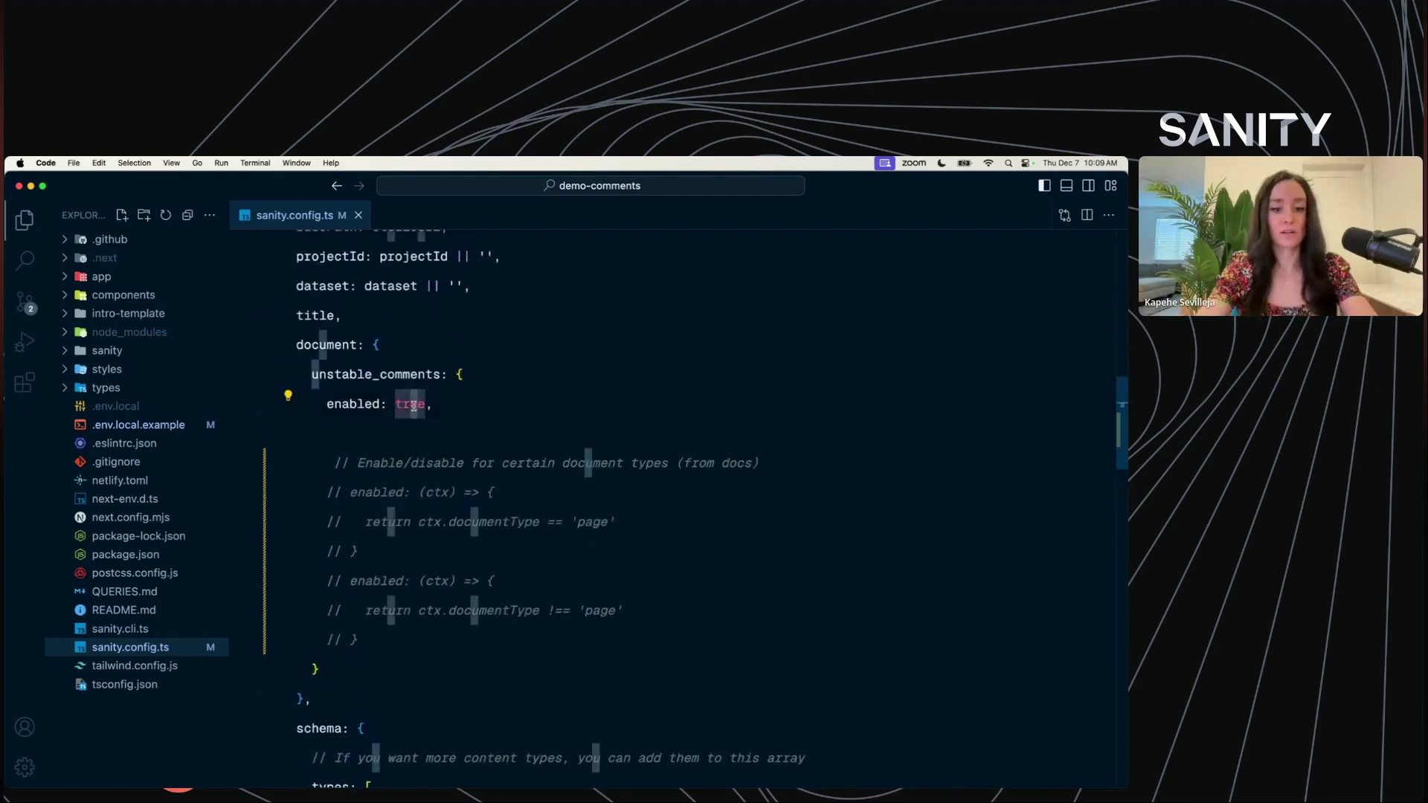
pyautogui.press('super+slash')
pyautogui.moveTo(382, 541); pyautogui.dragTo(378, 496)
pyautogui.press('super+slash')
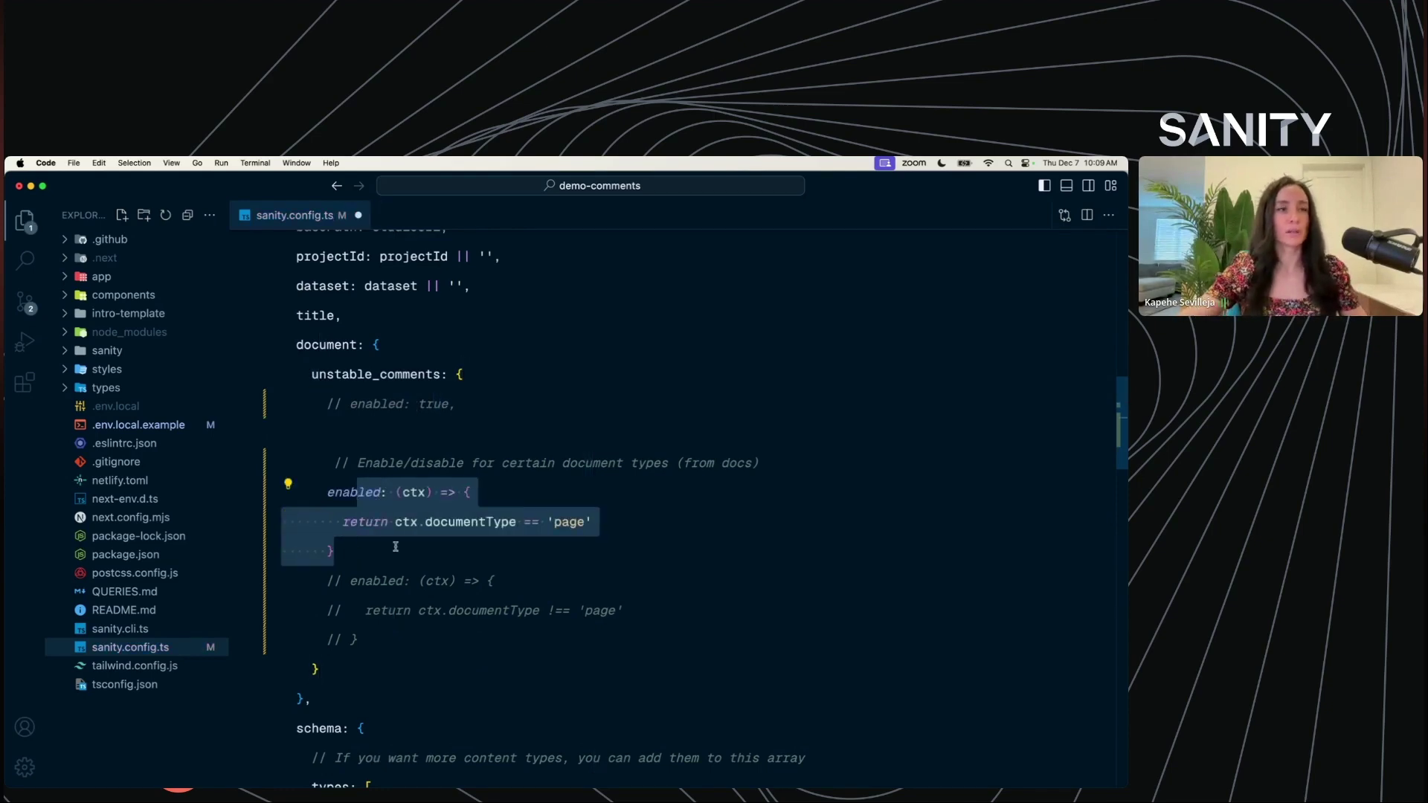
pyautogui.click(399, 552)
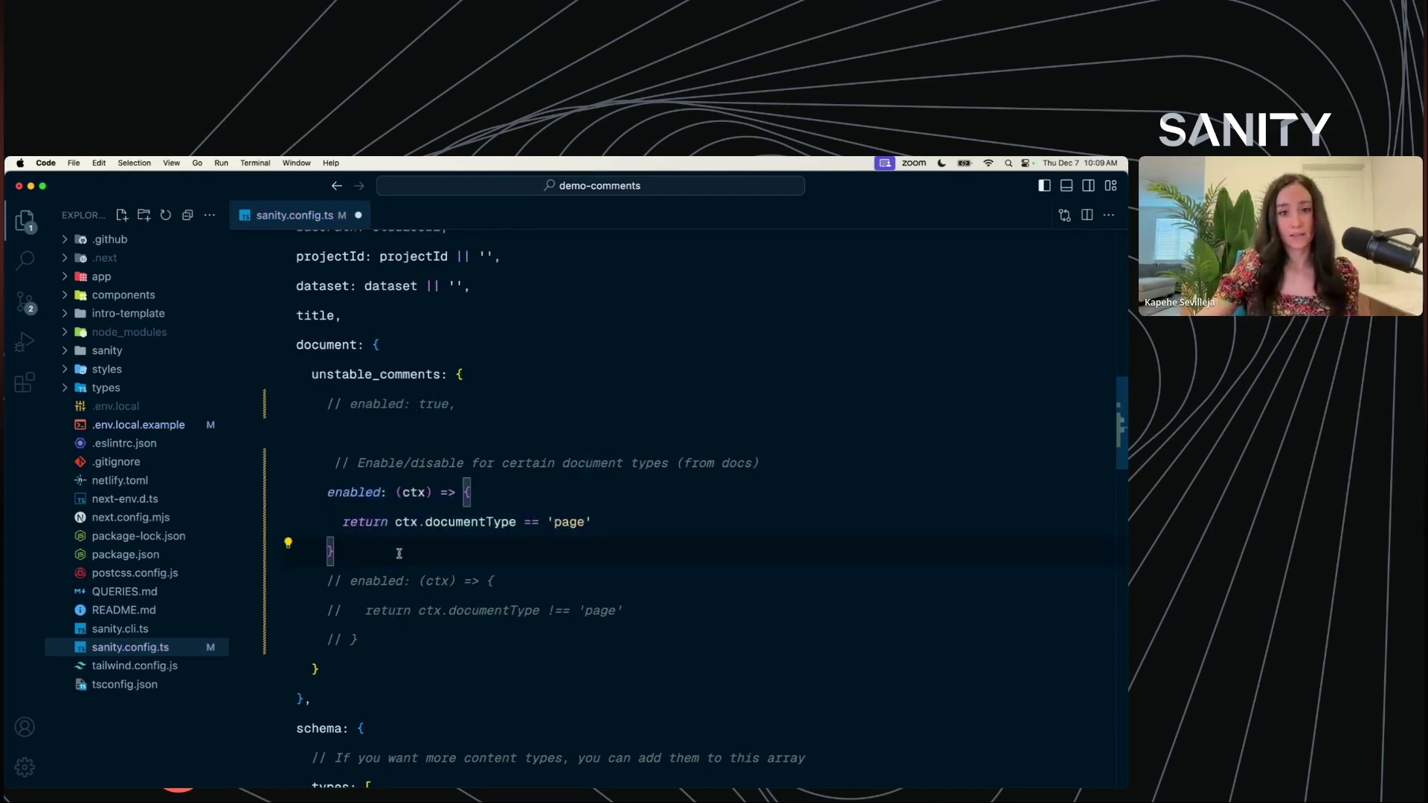
pyautogui.press('super+equal')
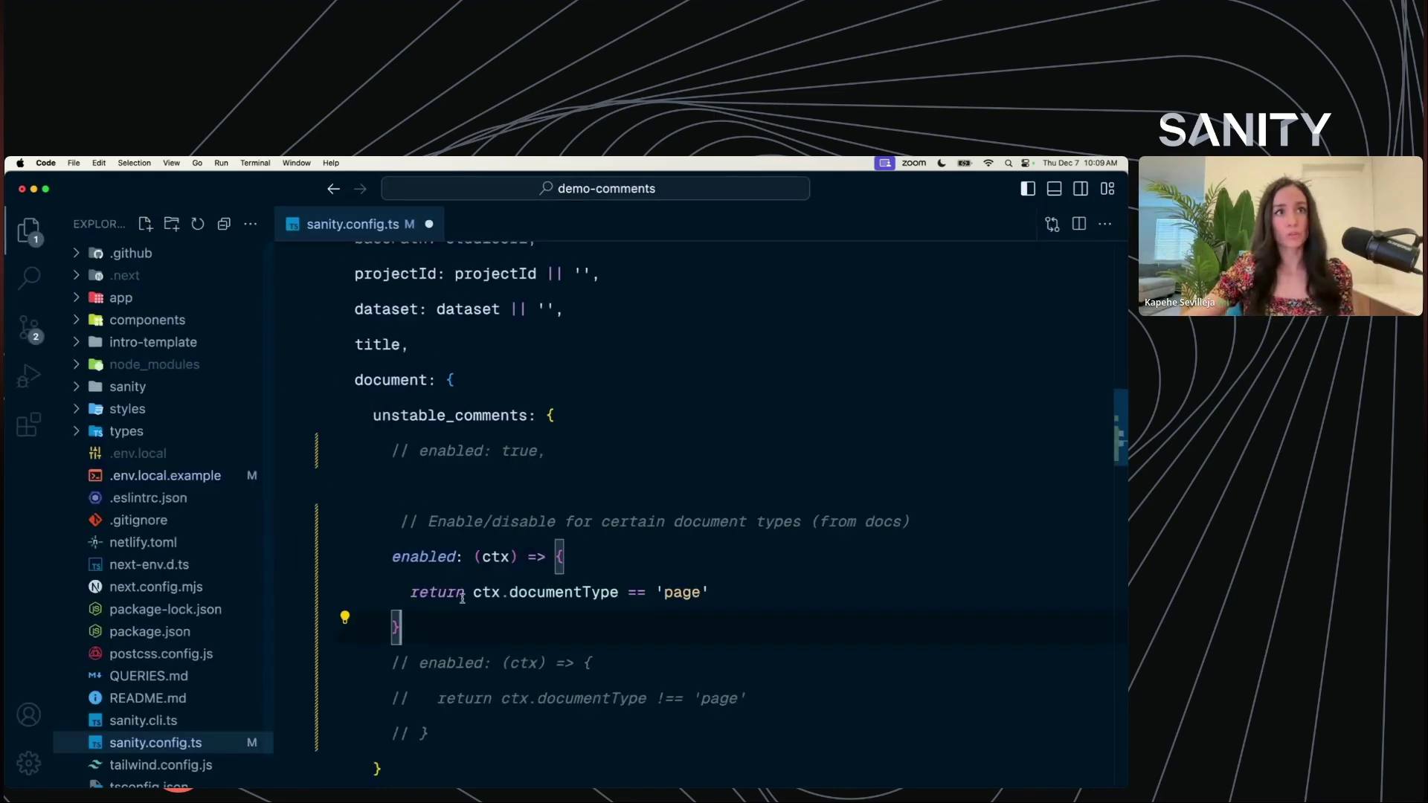
pyautogui.scroll(-3, 417, 566)
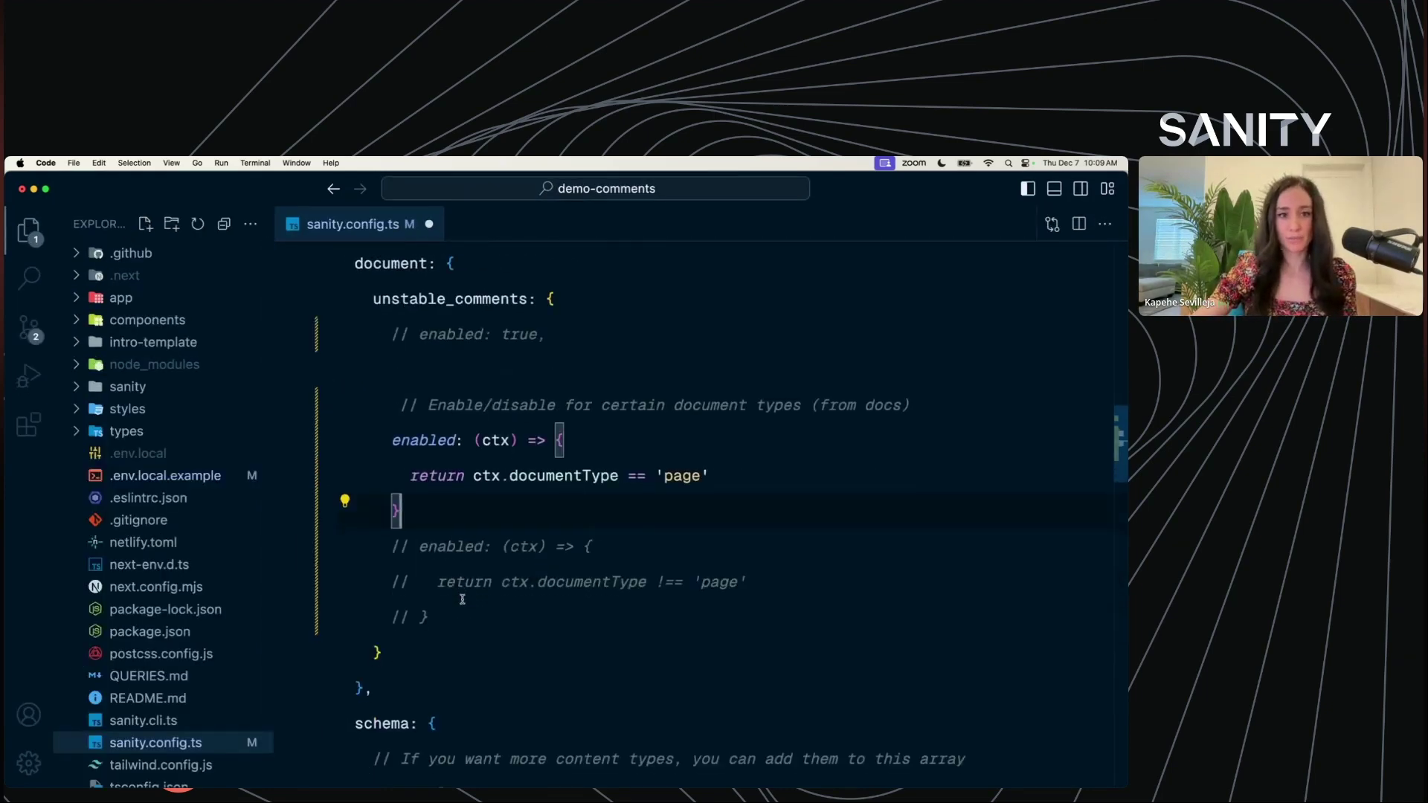
# Save sanity.config.ts and switch to Chrome to check the Media document for comment controls.
pyautogui.hotkey('ctrl', 'Up')
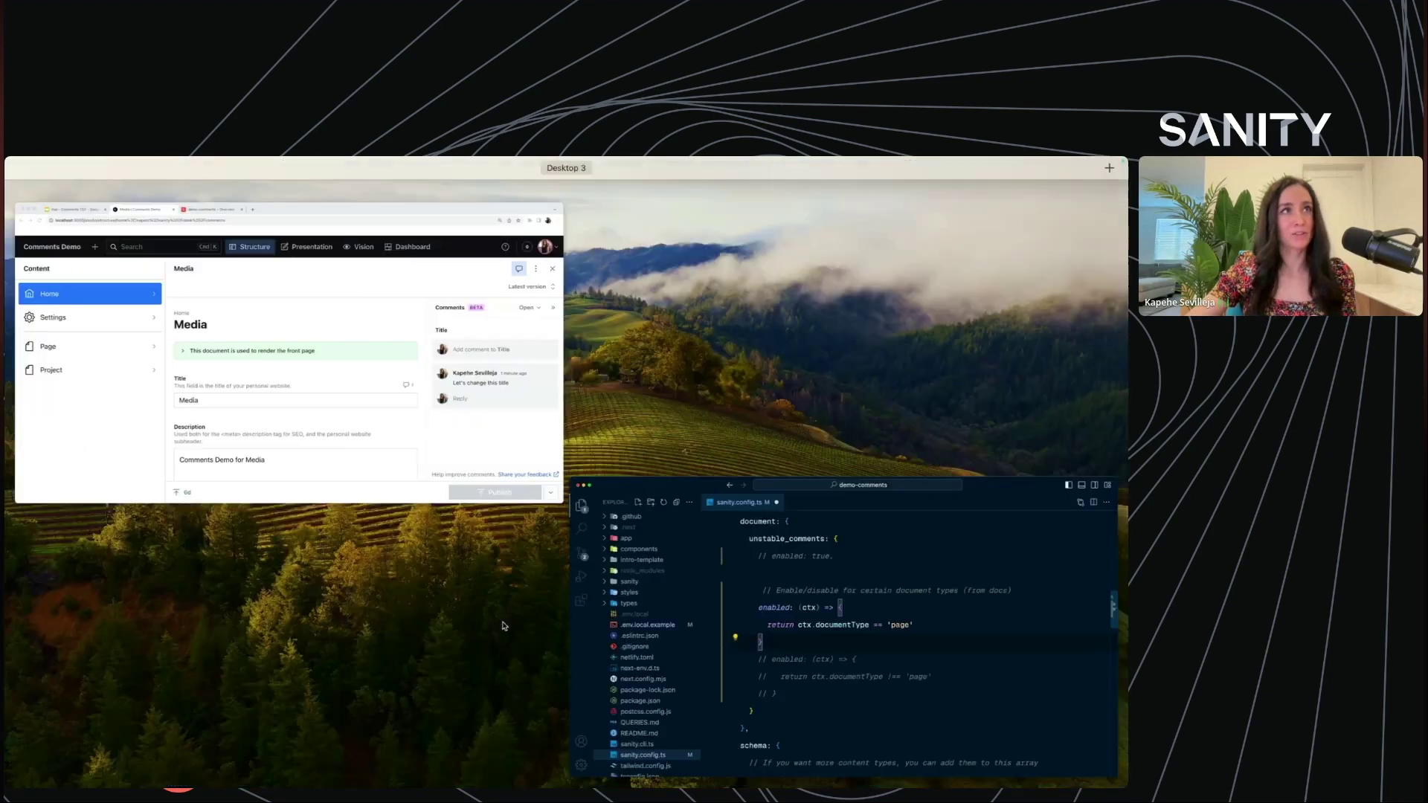
pyautogui.click(386, 418)
pyautogui.hotkey('ctrl', 'Up')
pyautogui.click(387, 419)
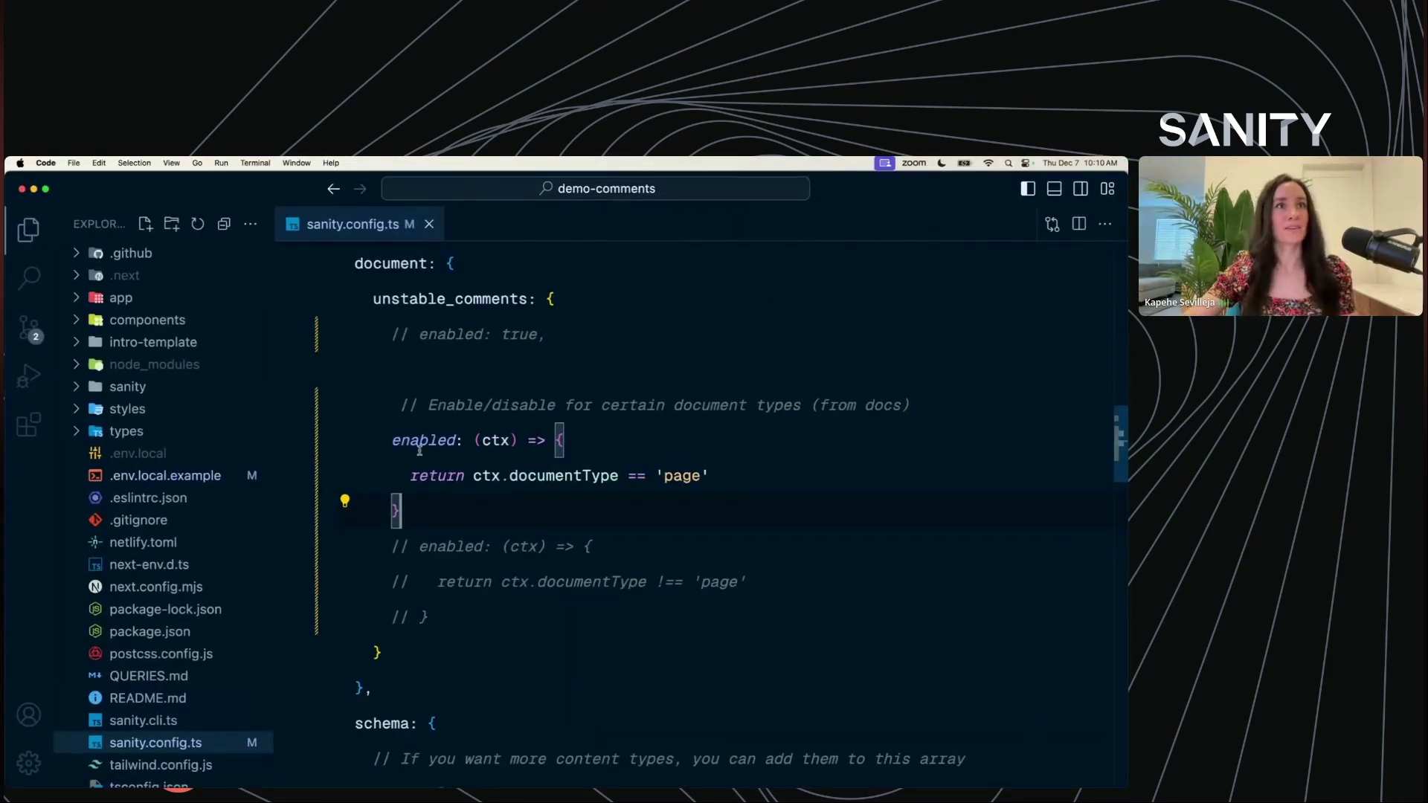
pyautogui.hotkey('ctrl', 'Up')
pyautogui.click(361, 406)
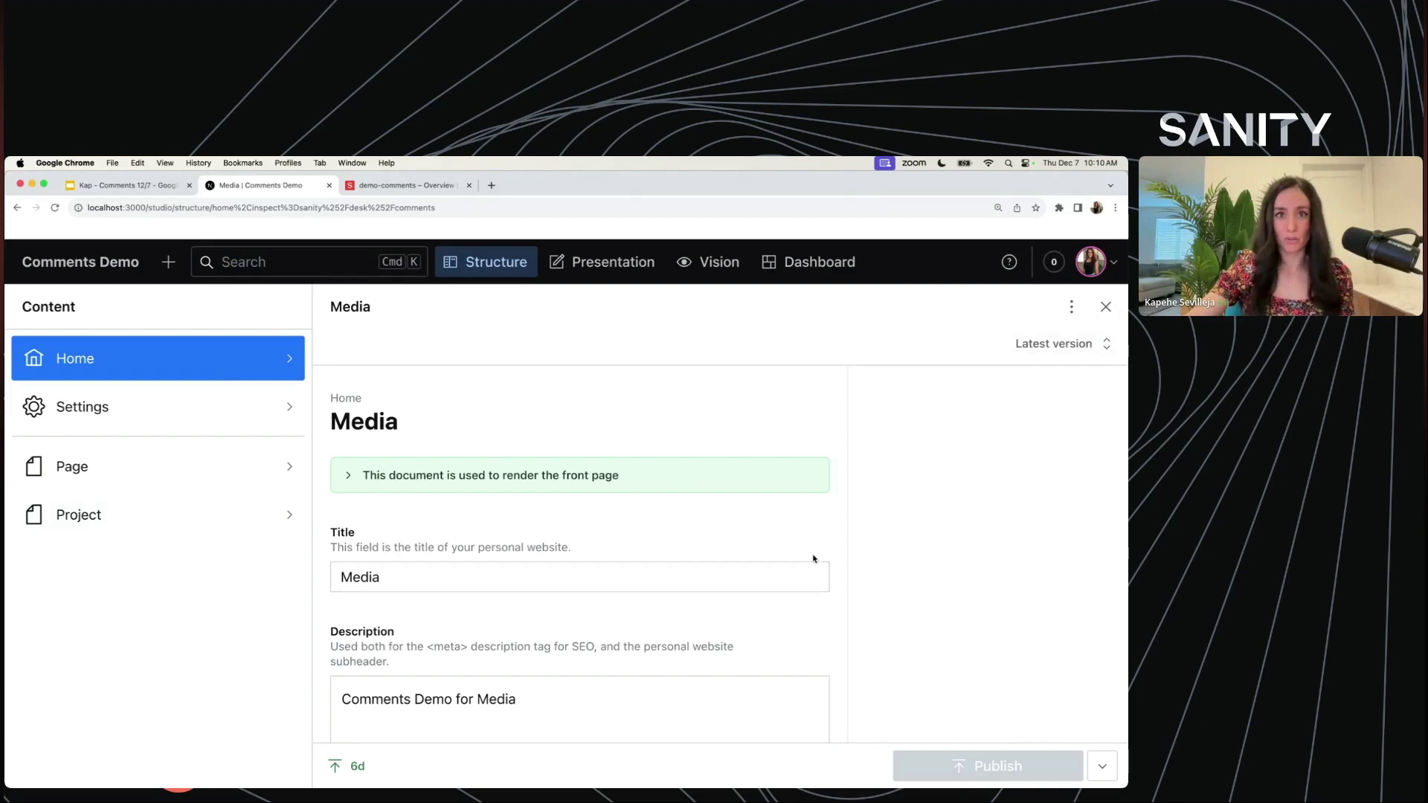
# Open the About document among the Page documents and check its Title and Slug fields for comment controls.
pyautogui.click(229, 471)
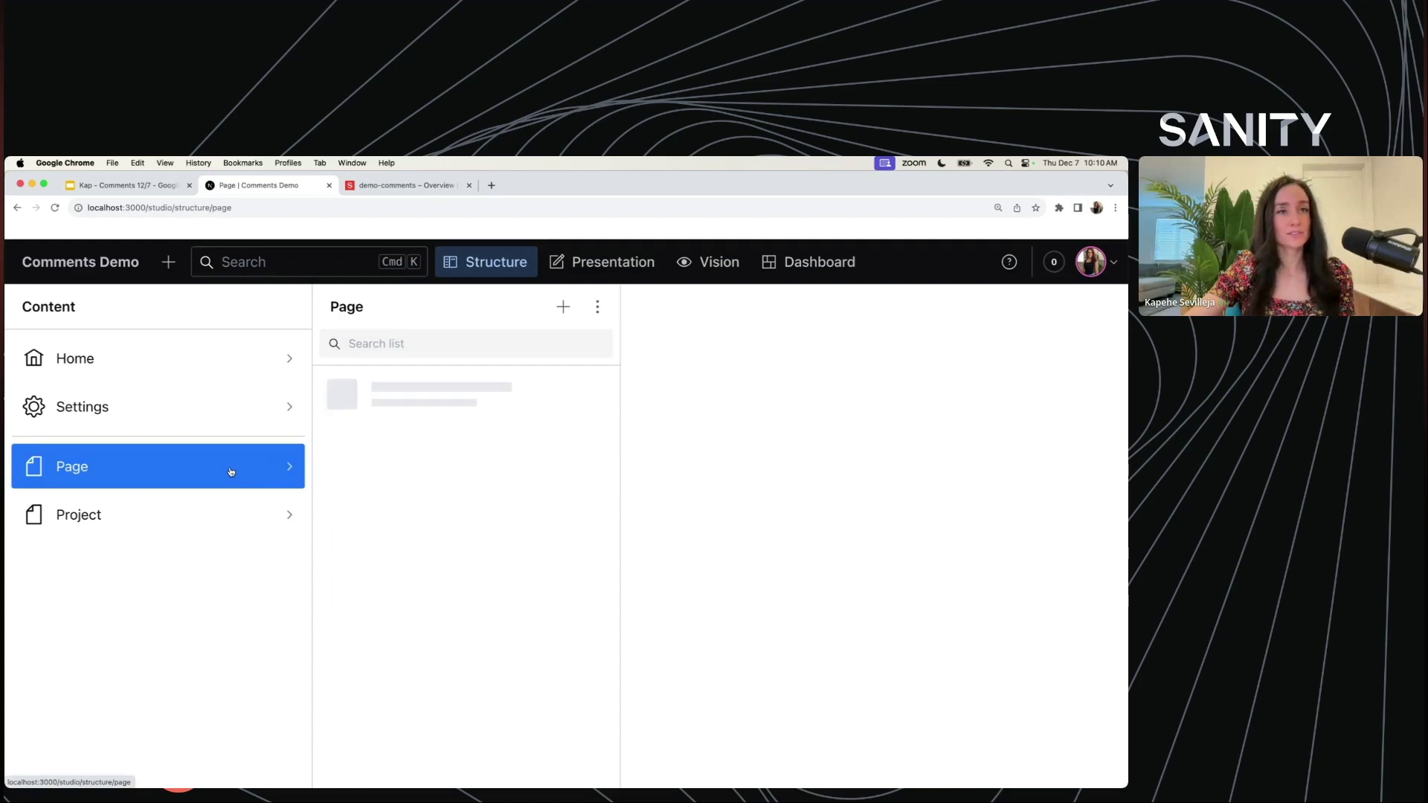
pyautogui.click(394, 412)
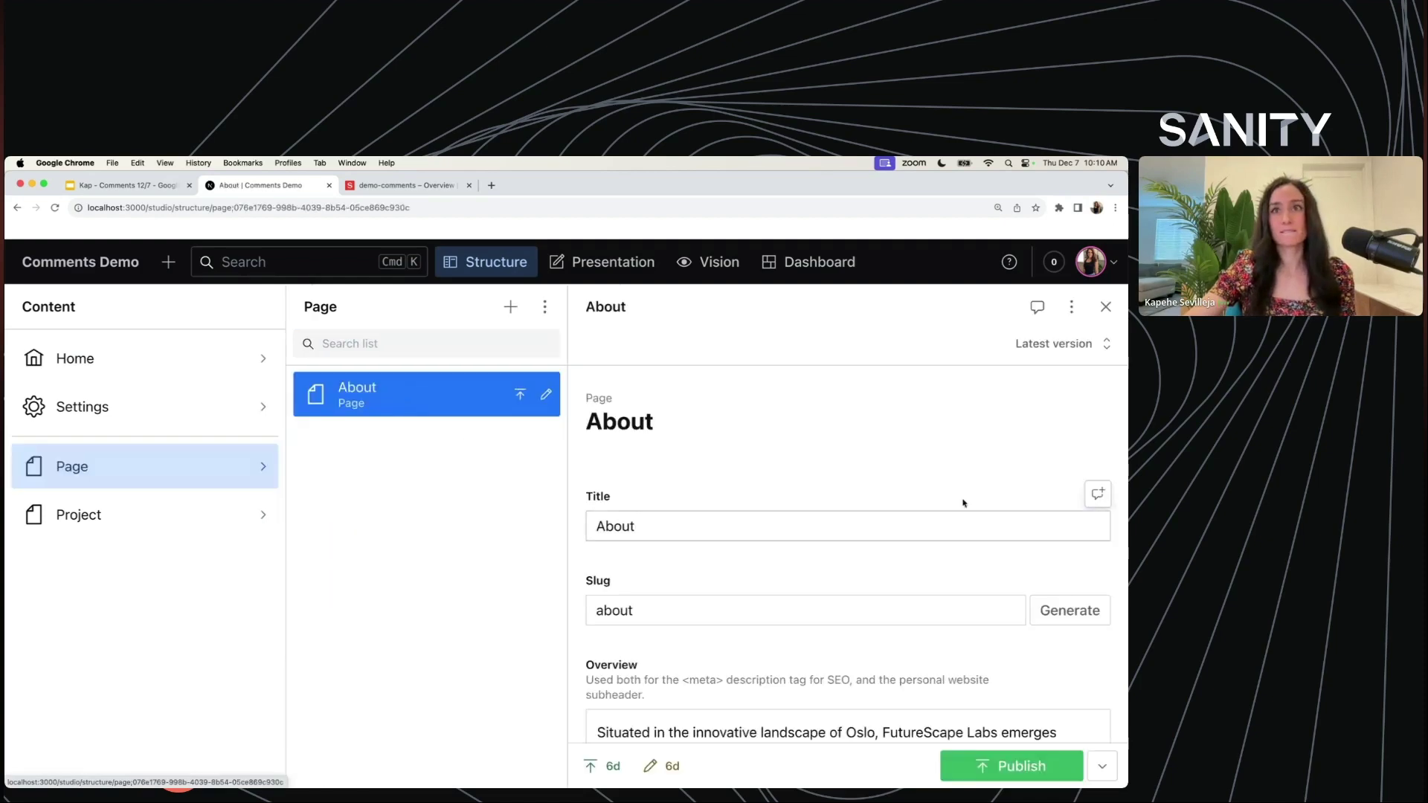
pyautogui.moveTo(1095, 618)
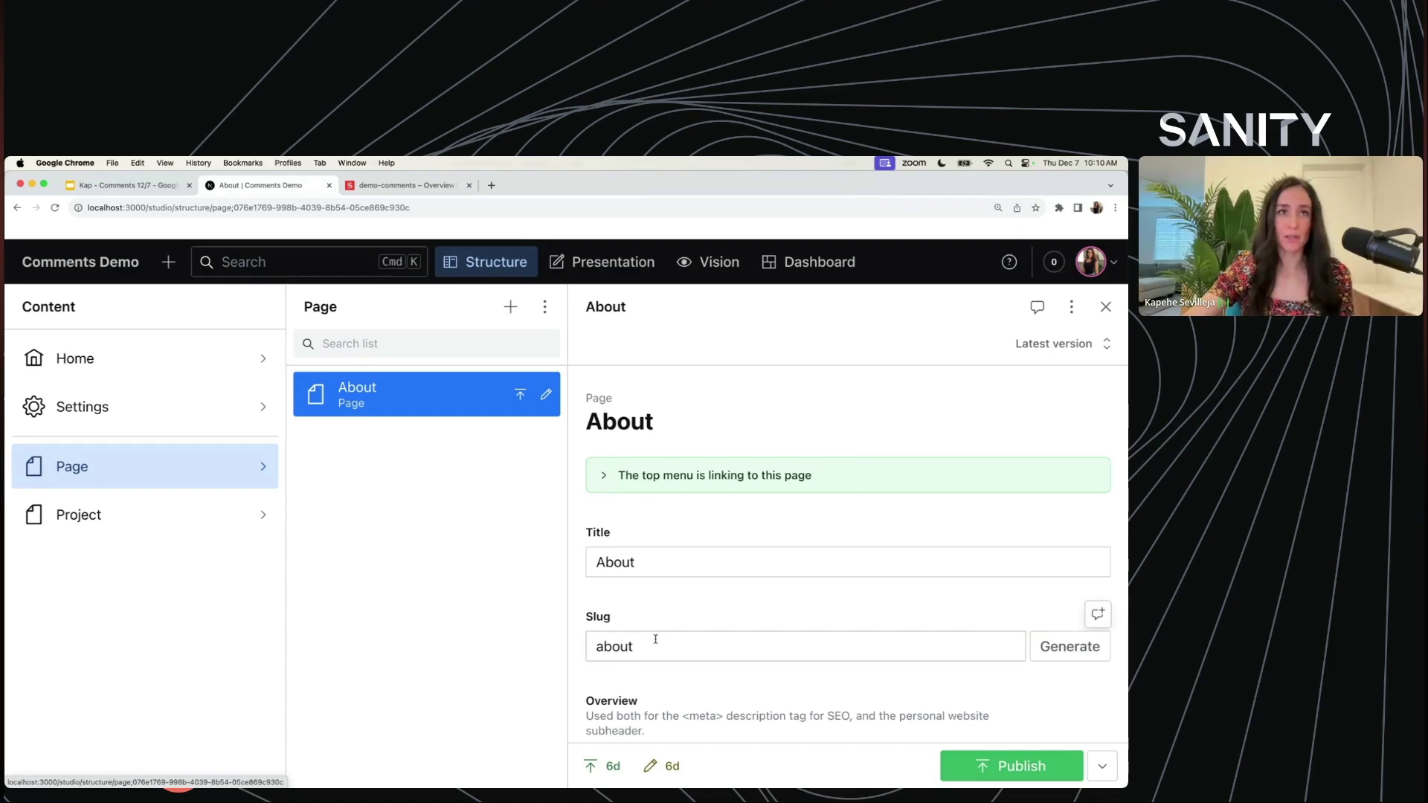
# In Visual Studio Code, comment out the == 'page' function, uncomment the !== 'page' function, and save sanity.config.ts.
pyautogui.press('super+Tab')
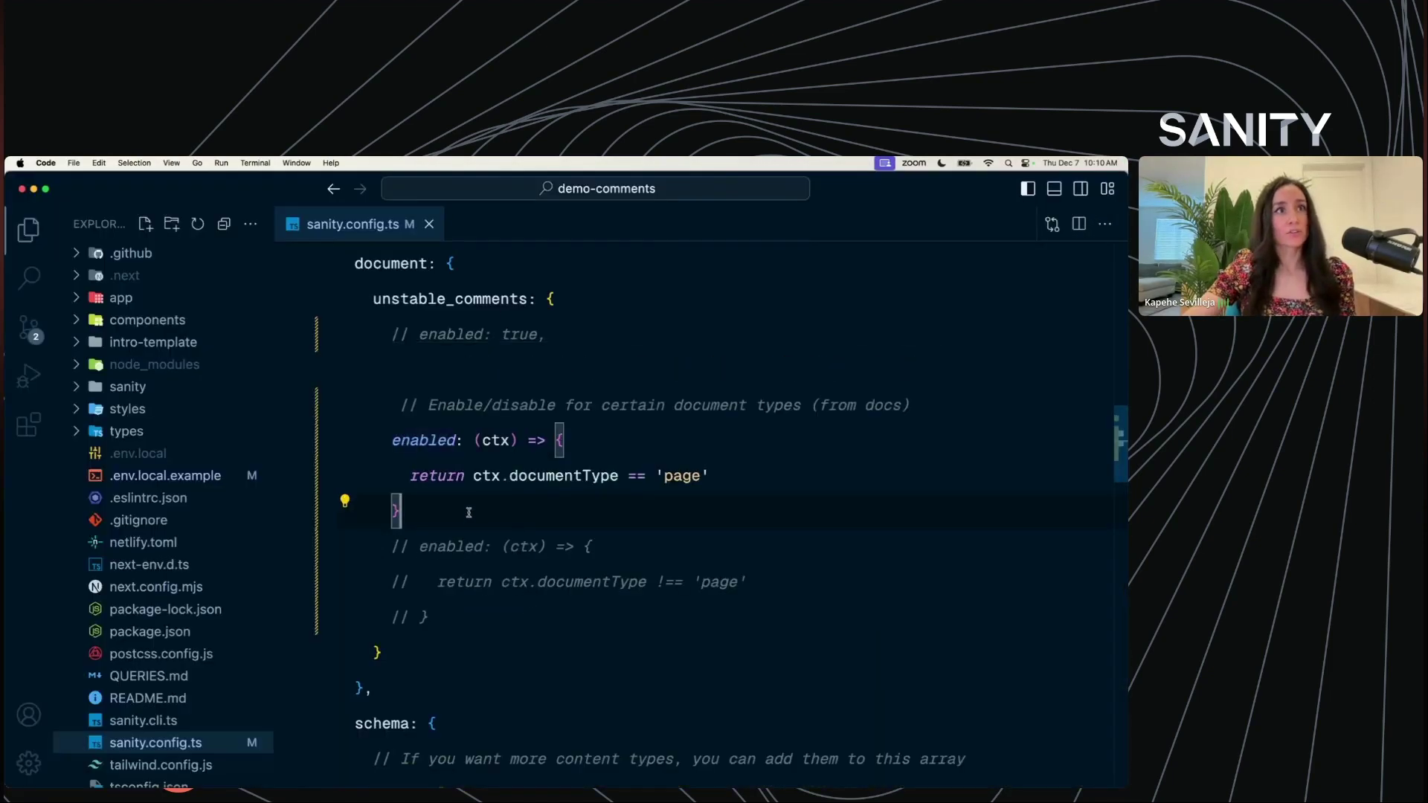
pyautogui.click(469, 511)
pyautogui.keyDown('shift'); pyautogui.click(461, 440); pyautogui.keyUp('shift')
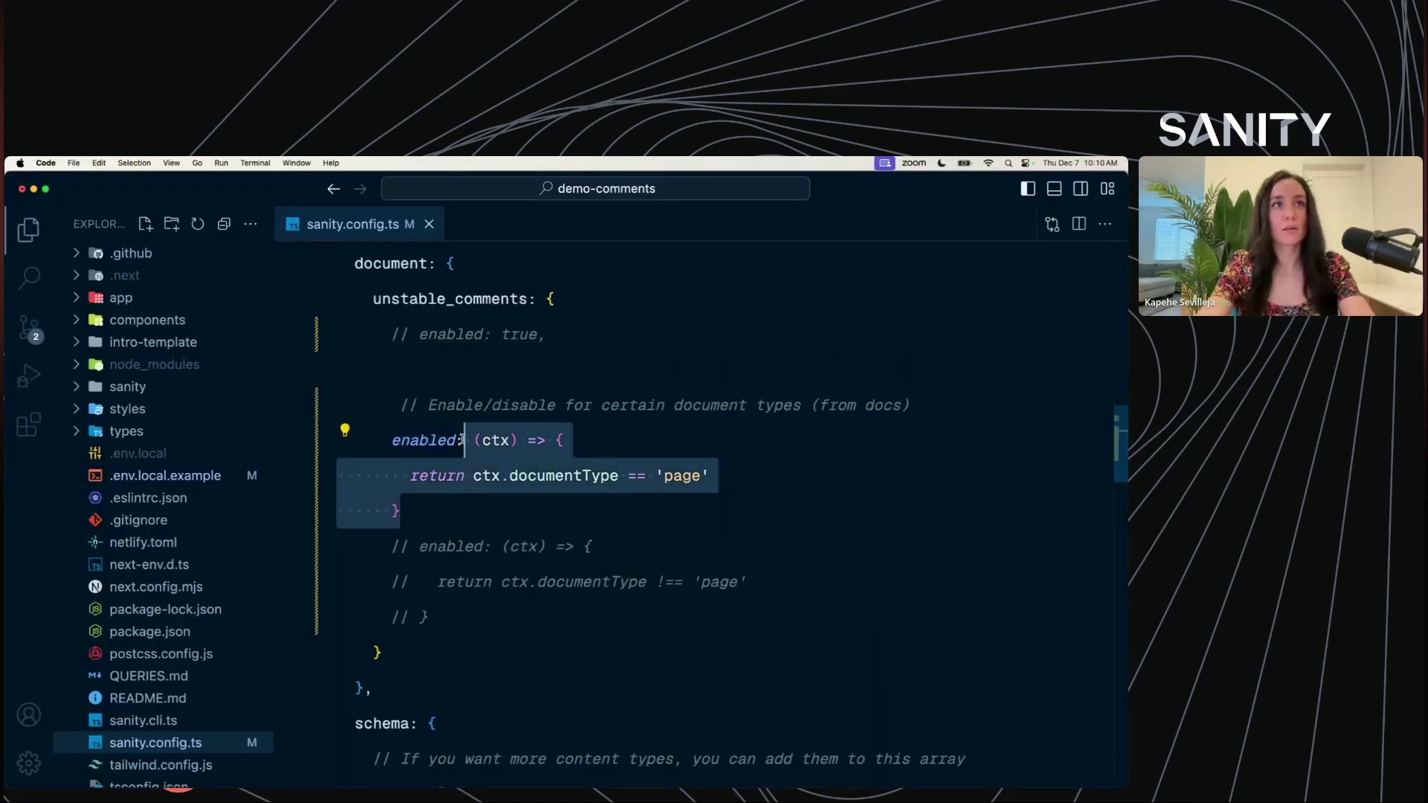
pyautogui.press('super+slash')
pyautogui.moveTo(481, 608); pyautogui.dragTo(484, 547)
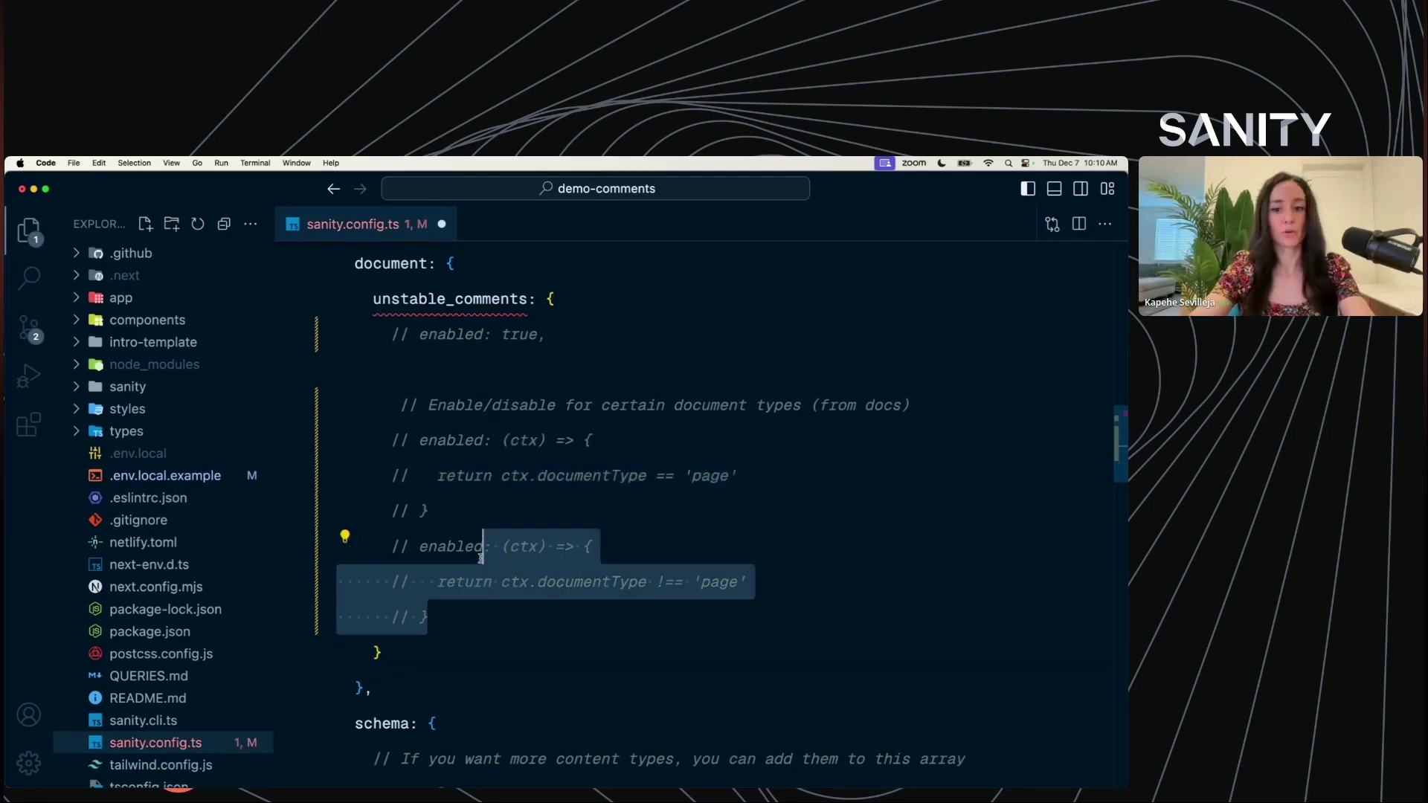
pyautogui.press('super+slash')
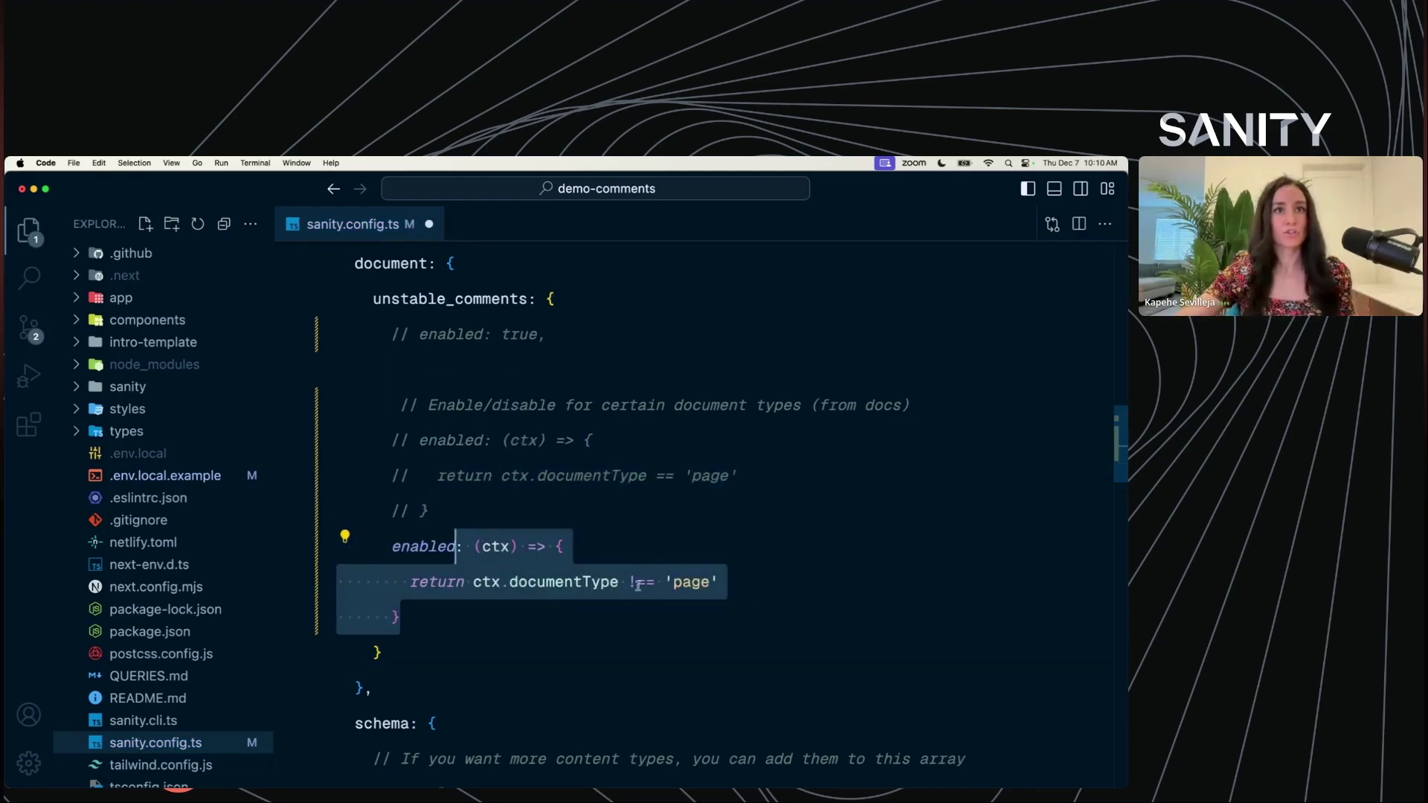
pyautogui.click(637, 583)
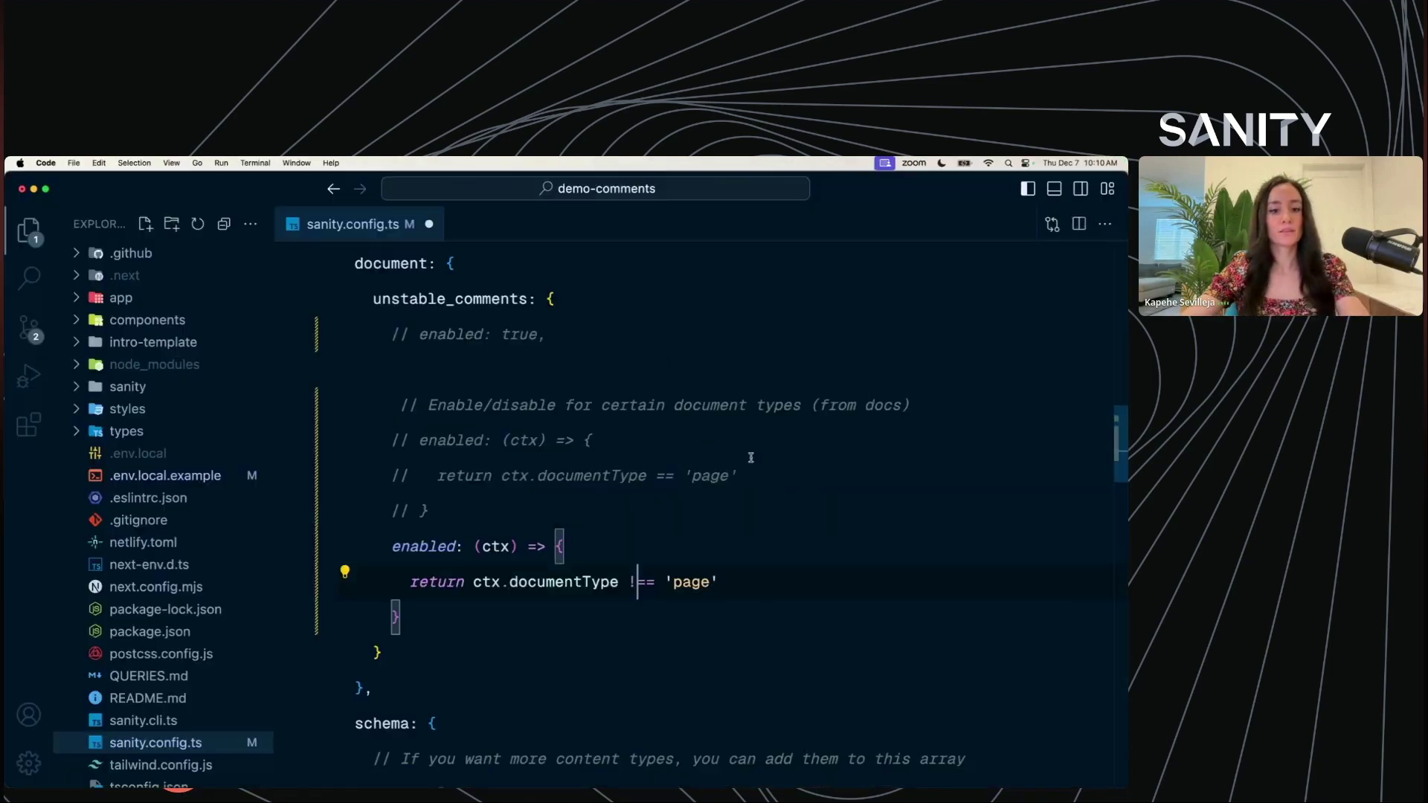
pyautogui.press('super+s')
# Switch to Chrome and check comment controls on the About page, the "Generative Technologies in the Music Industry in 2024" project and the Home document.
pyautogui.press('super+Tab')
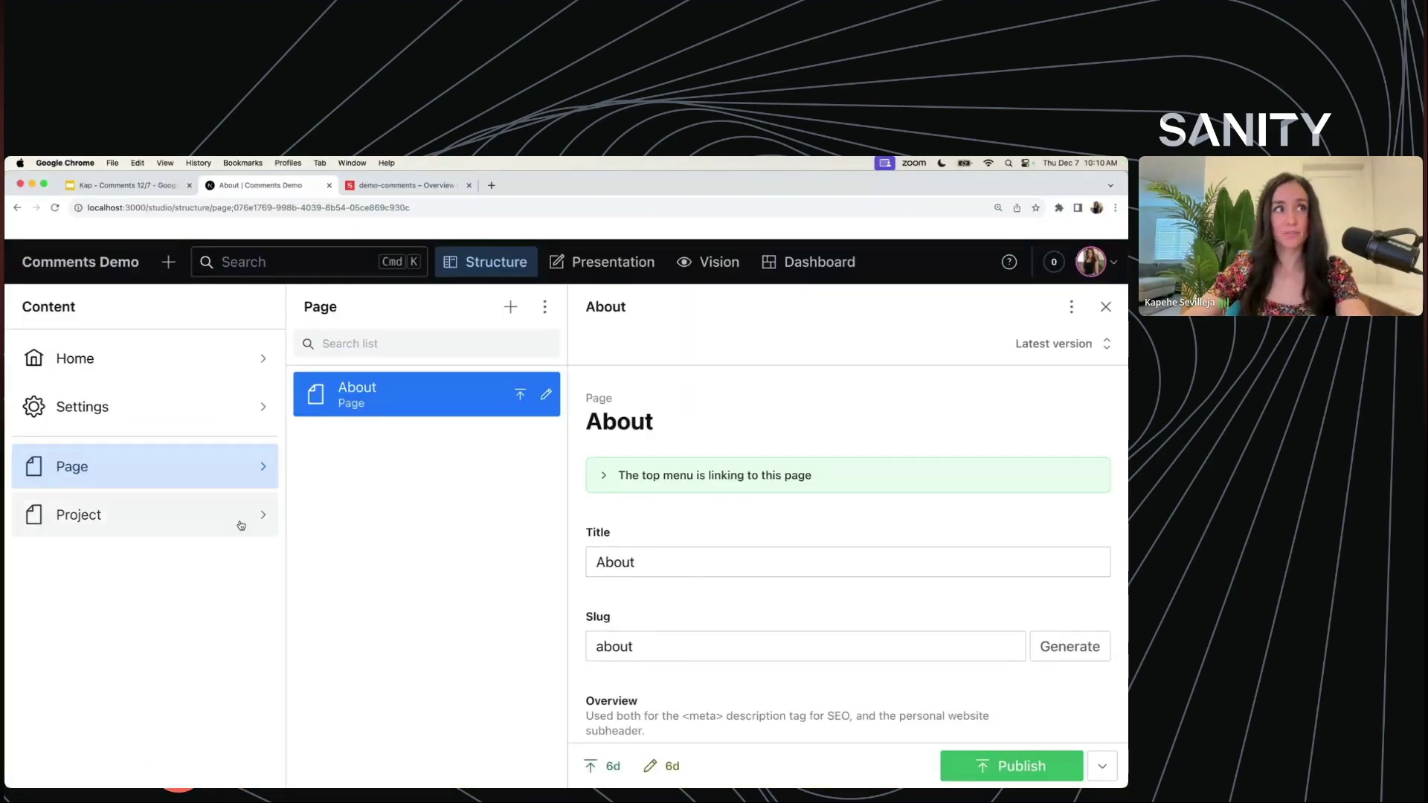
pyautogui.click(212, 516)
pyautogui.click(410, 403)
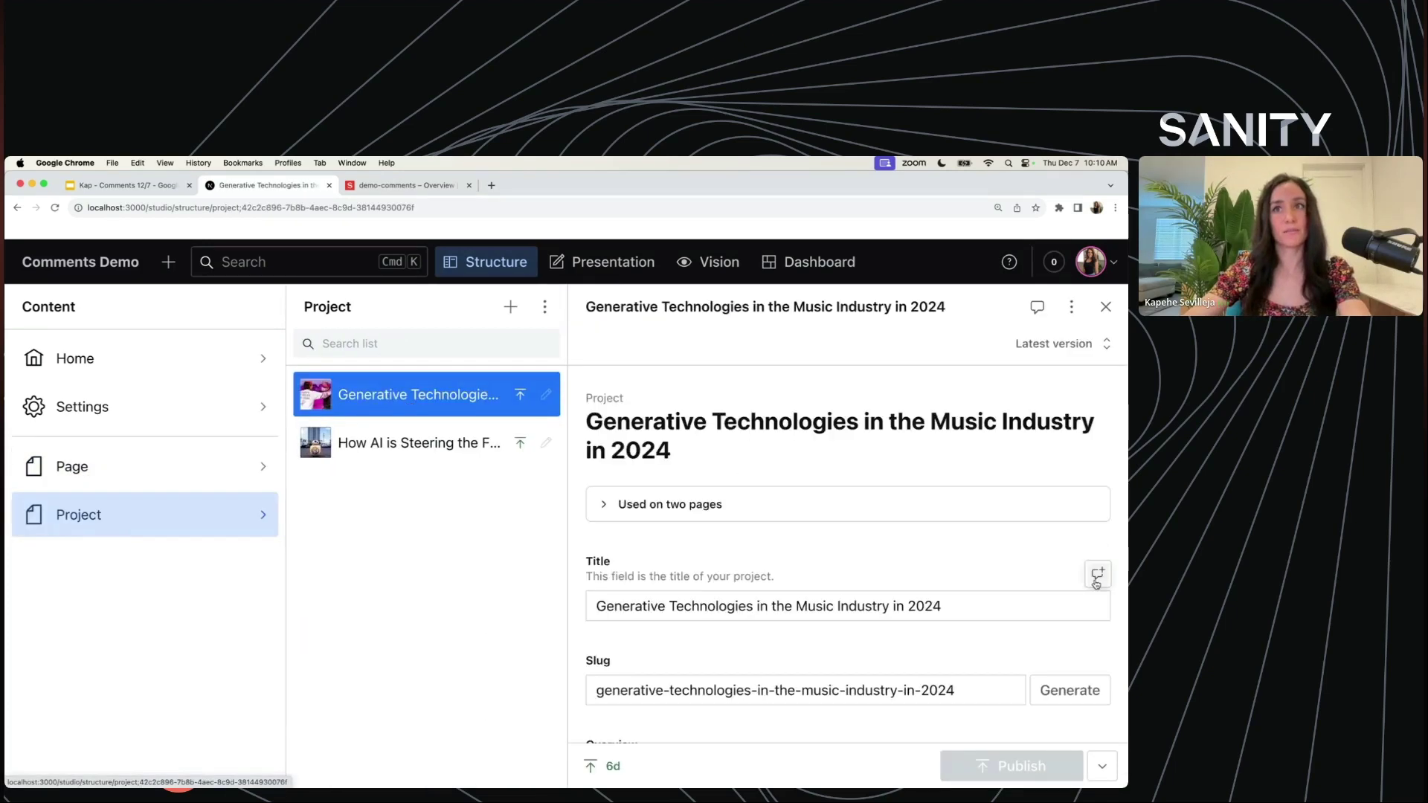
pyautogui.click(150, 358)
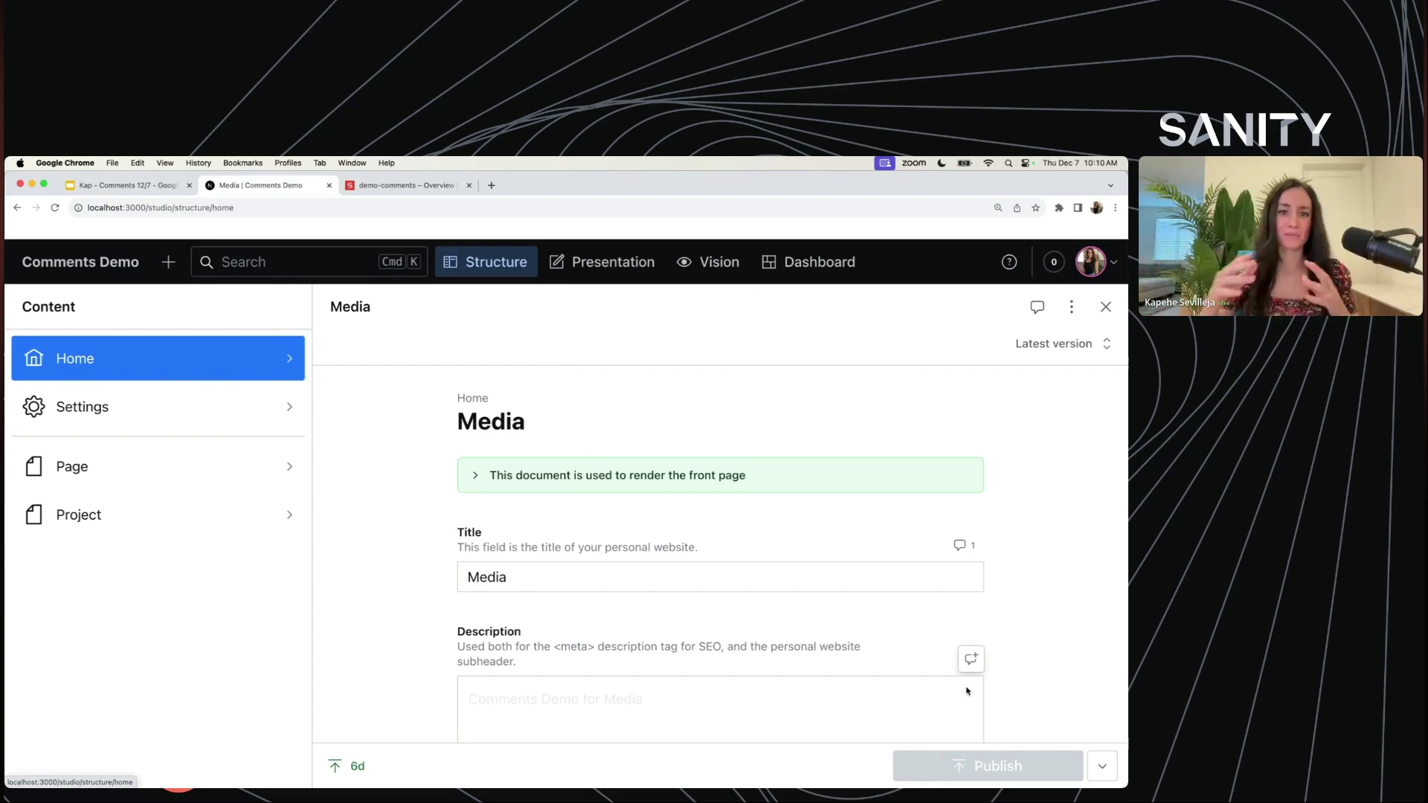
# In Visual Studio Code, comment out the !== 'page' function, restore enabled: true under unstable_comments, and save sanity.config.ts.
pyautogui.press('super+Tab')
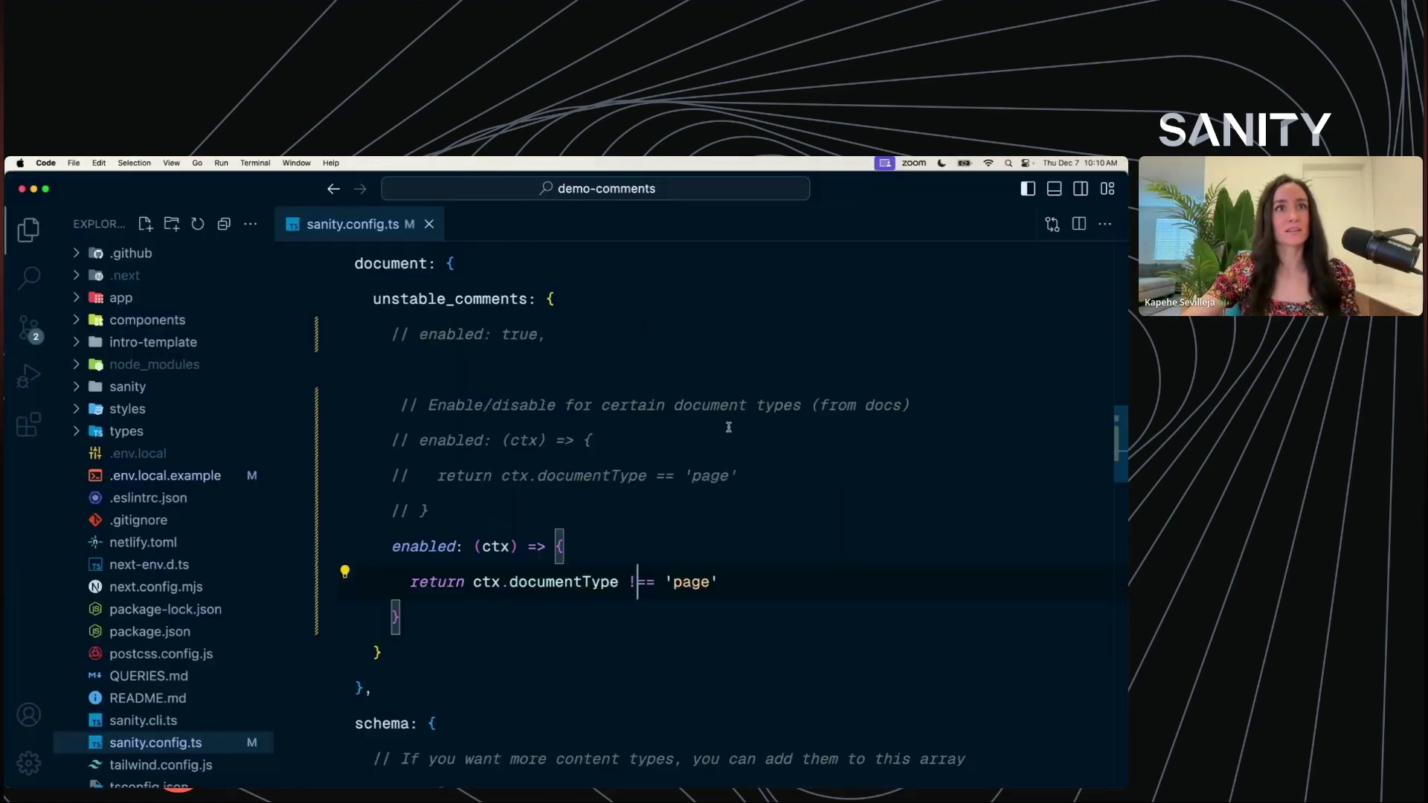
pyautogui.moveTo(431, 609); pyautogui.dragTo(422, 554)
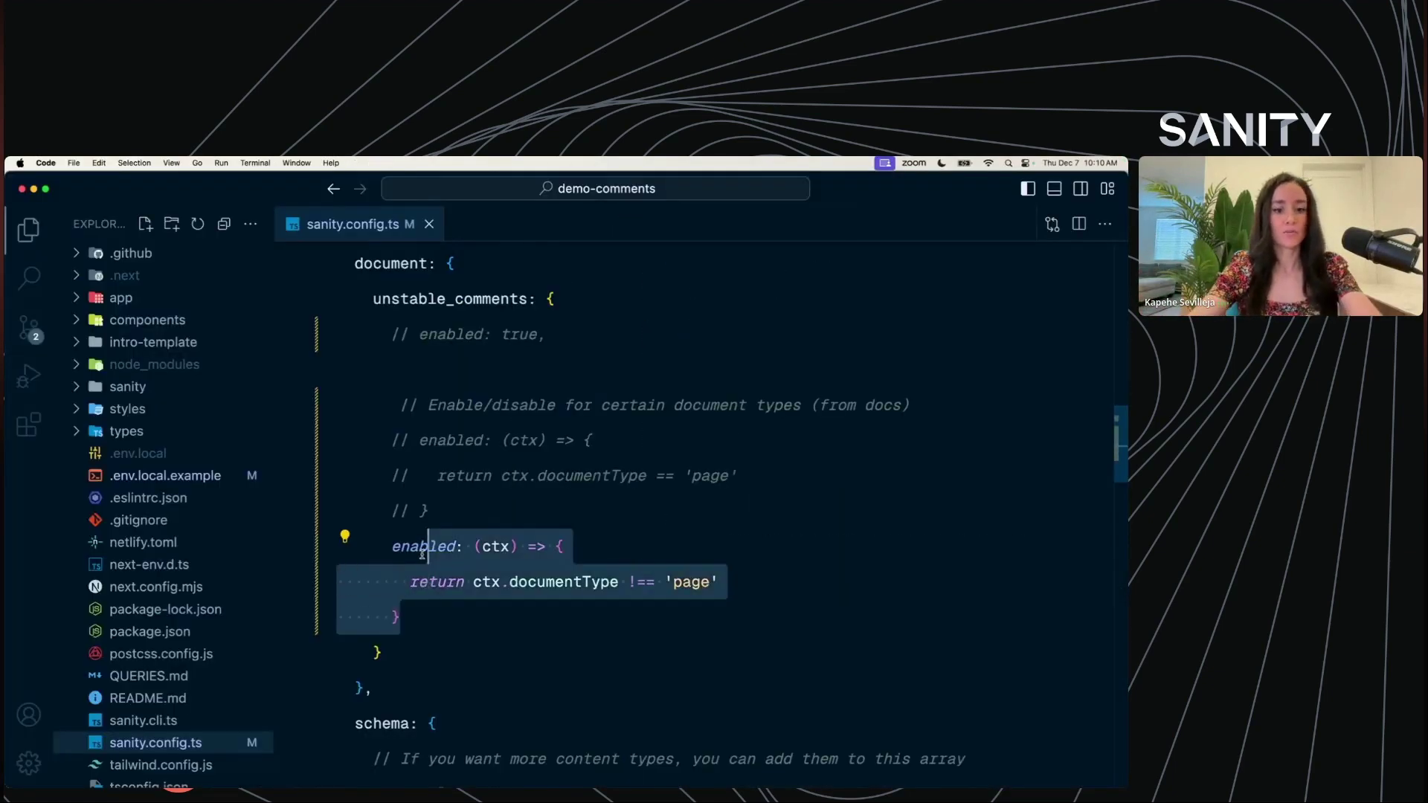
pyautogui.press('super+slash')
pyautogui.click(448, 336)
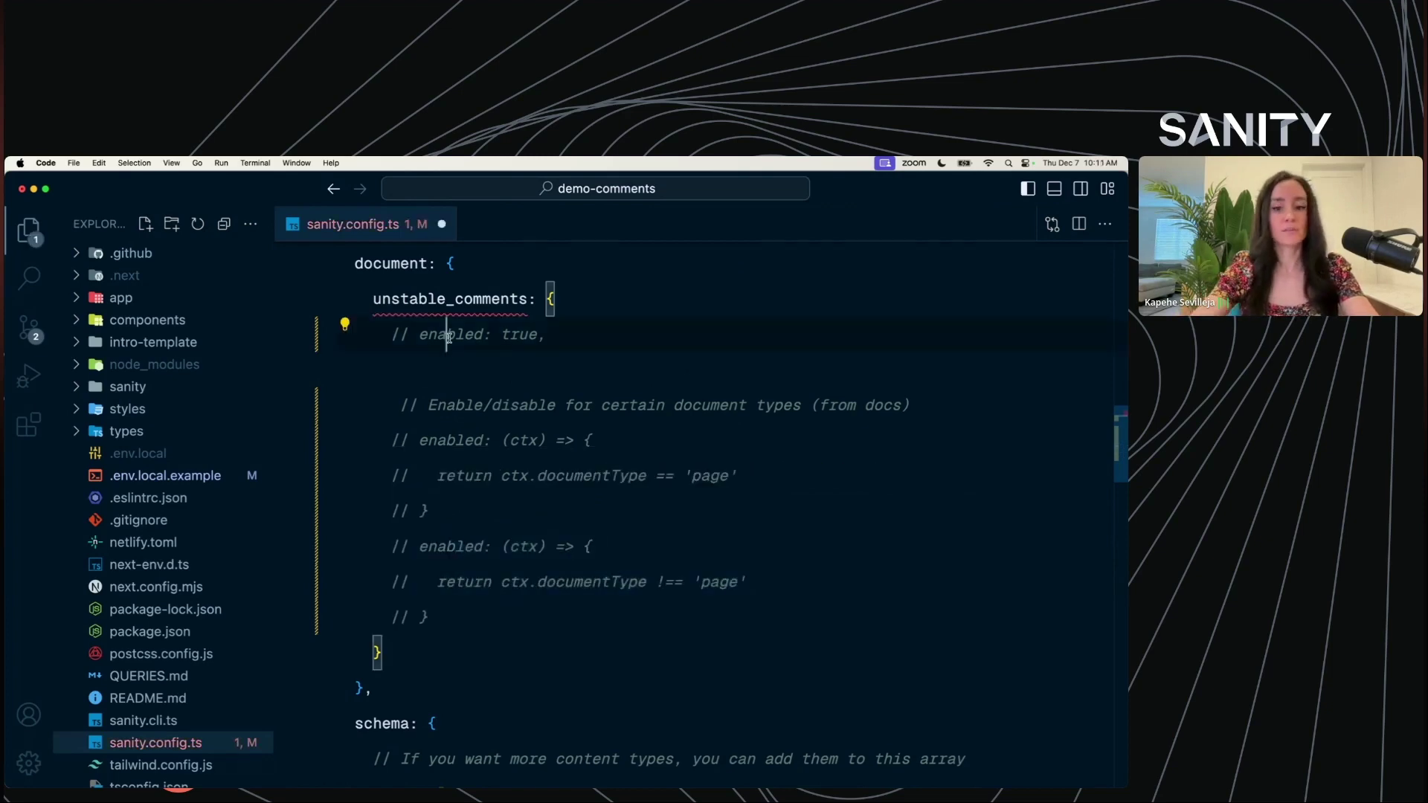
pyautogui.press('super+slash')
pyautogui.press('super+s')
pyautogui.scroll(2, 476, 416)
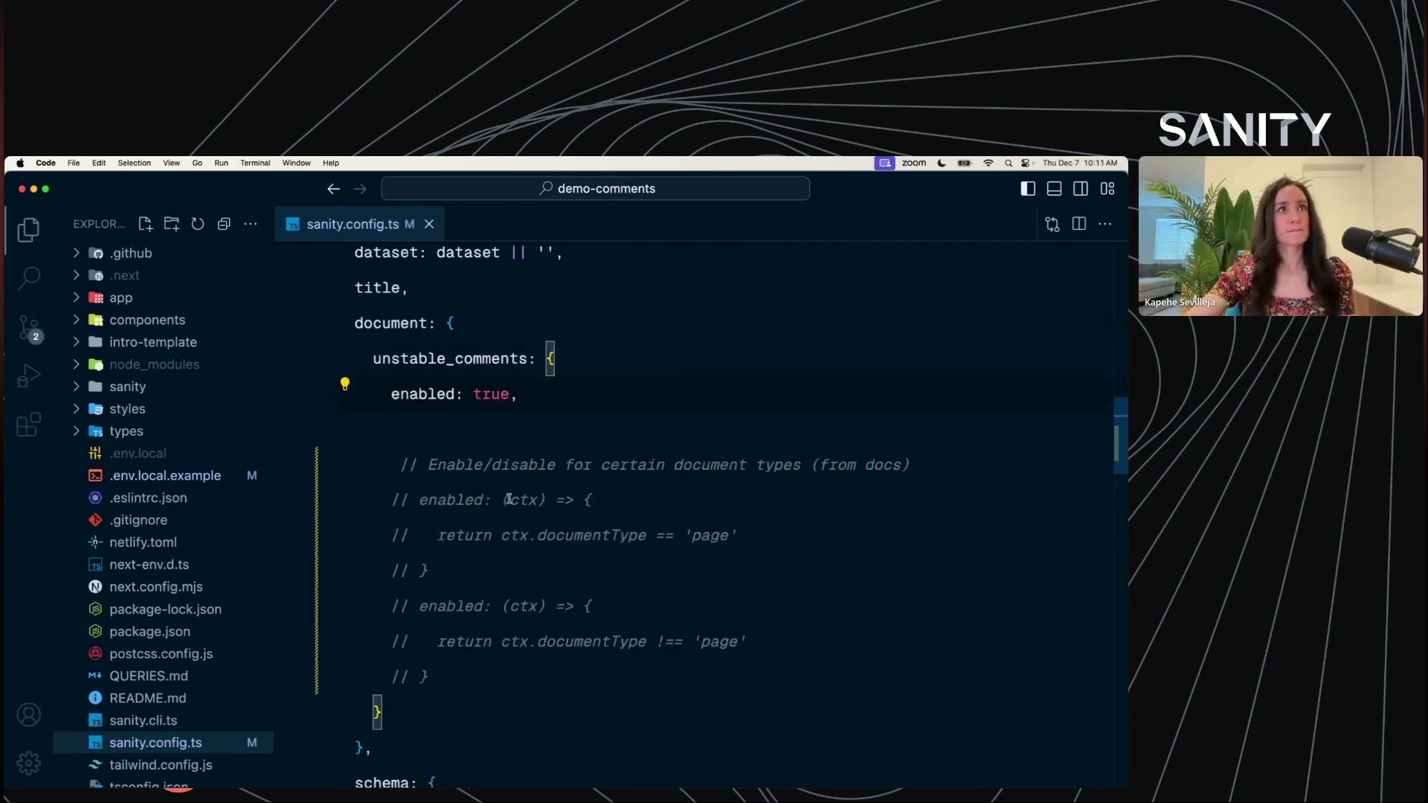
# Switch to Chrome and open the Slack webhook for editing from the demo-comments project's API settings on sanity.io.
pyautogui.press('super+Tab')
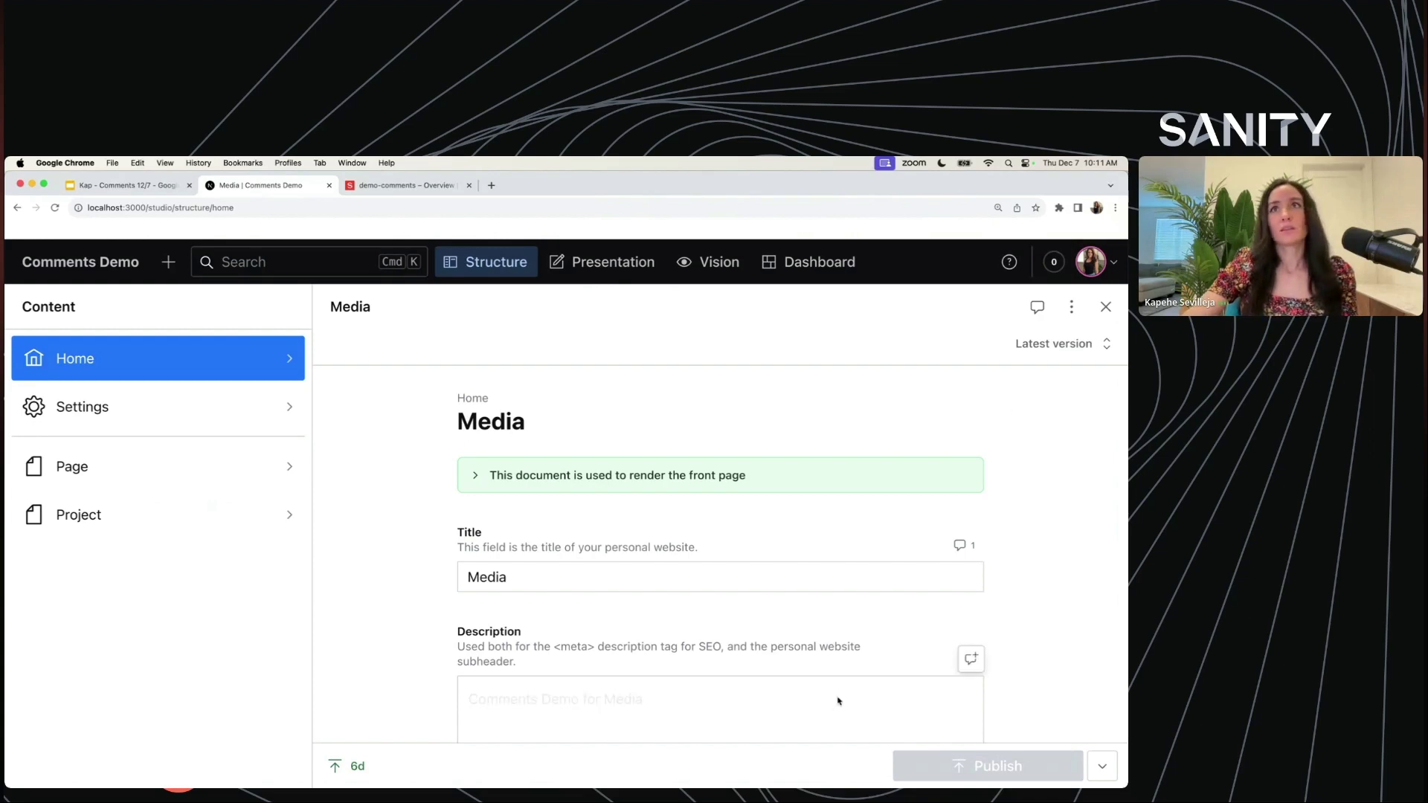
pyautogui.click(407, 185)
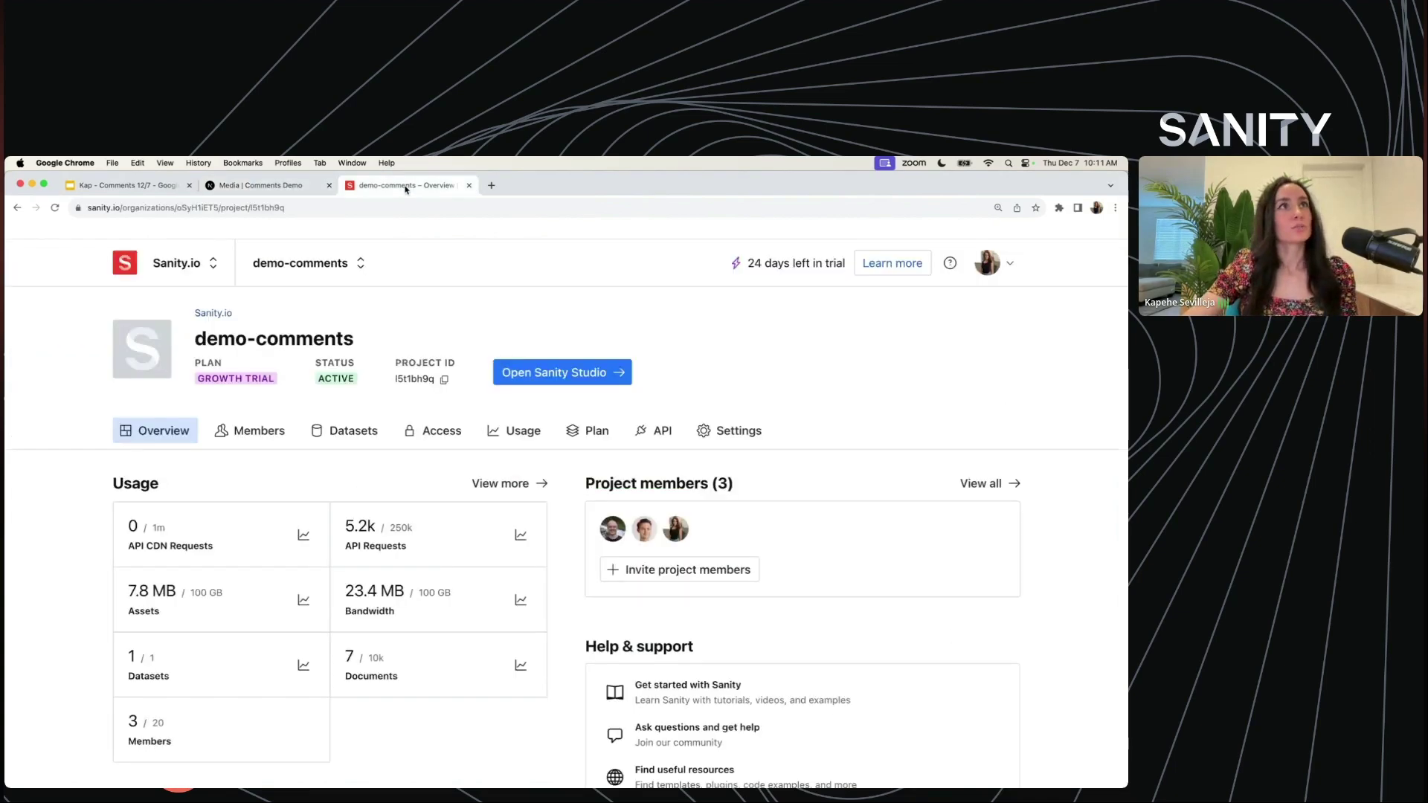
pyautogui.scroll(-1, 224, 410)
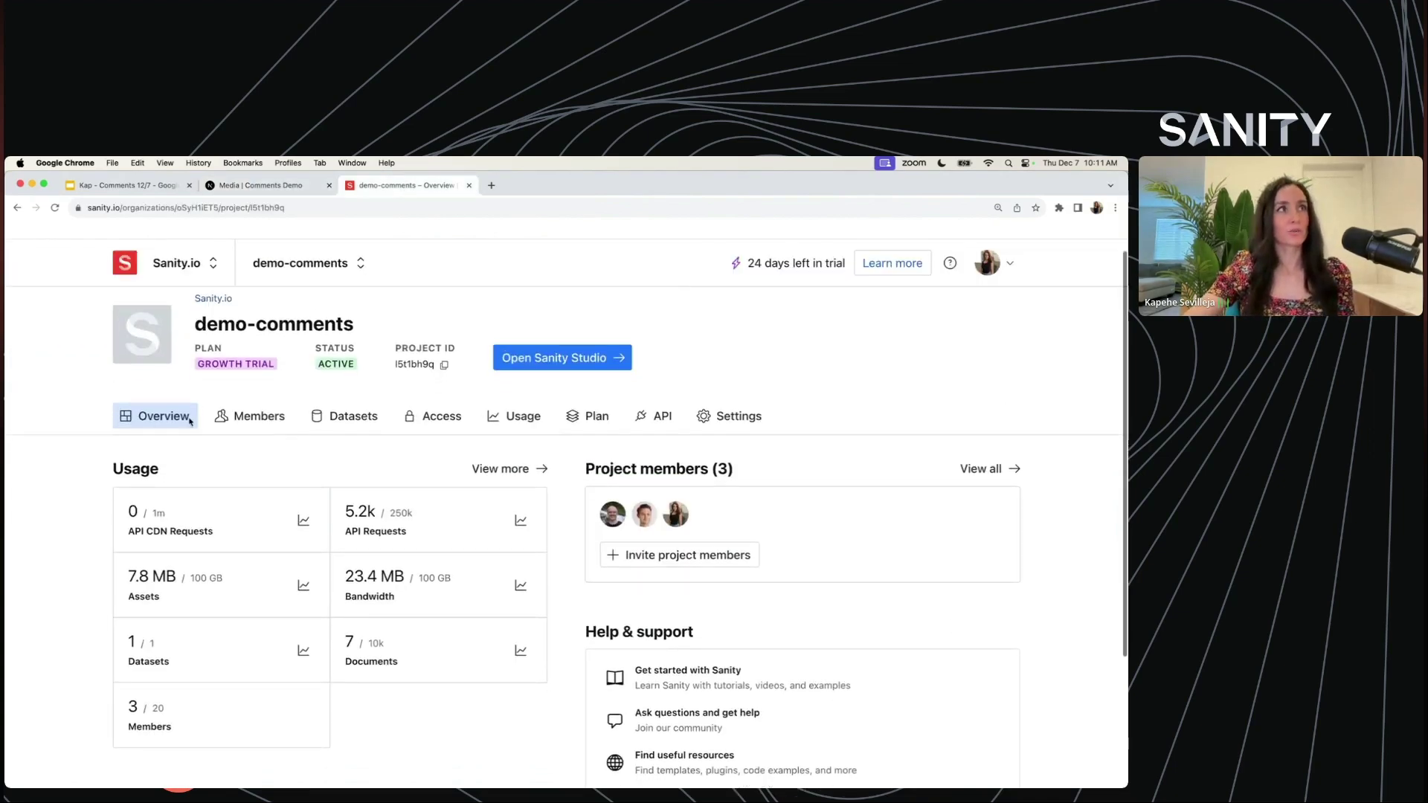
pyautogui.click(633, 418)
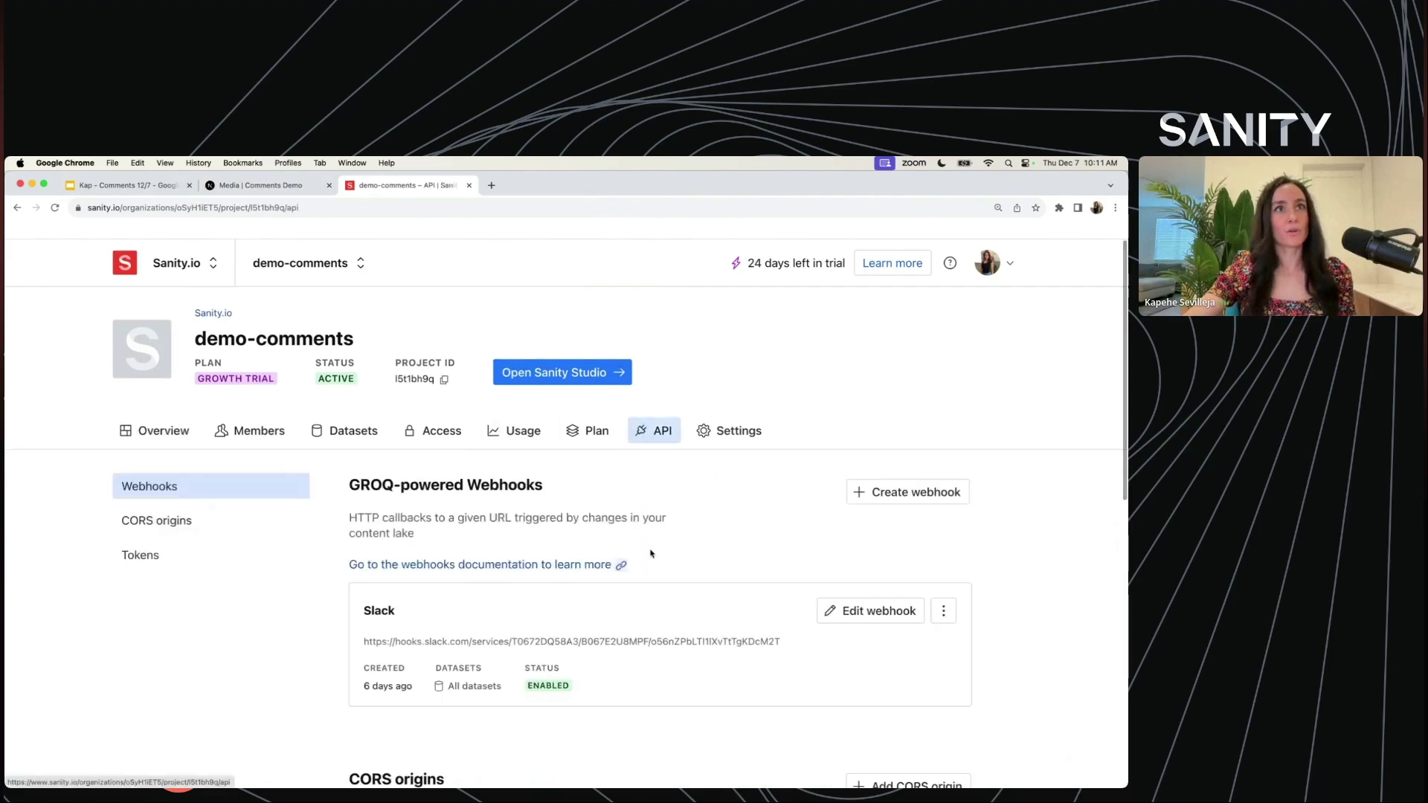
pyautogui.scroll(-3, 649, 554)
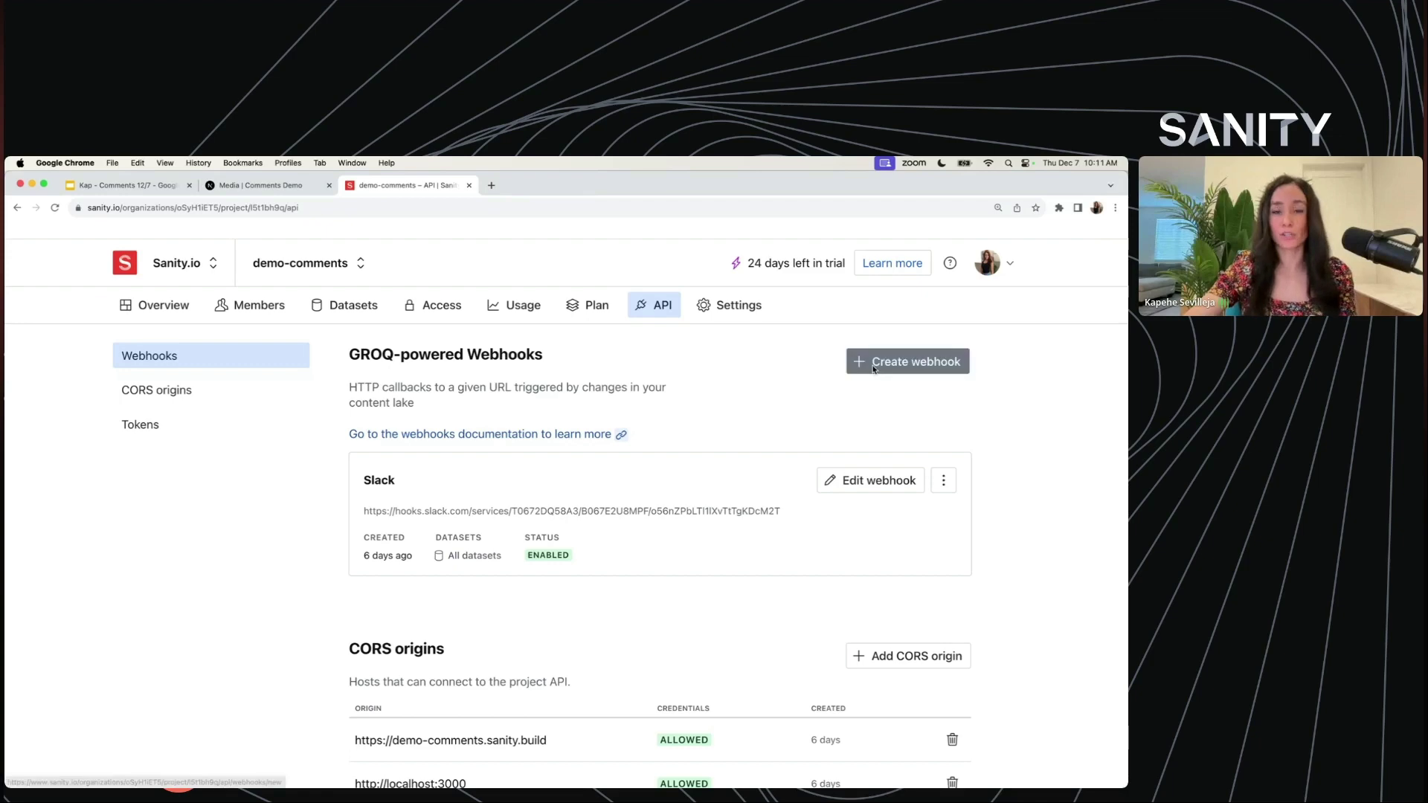
pyautogui.click(849, 491)
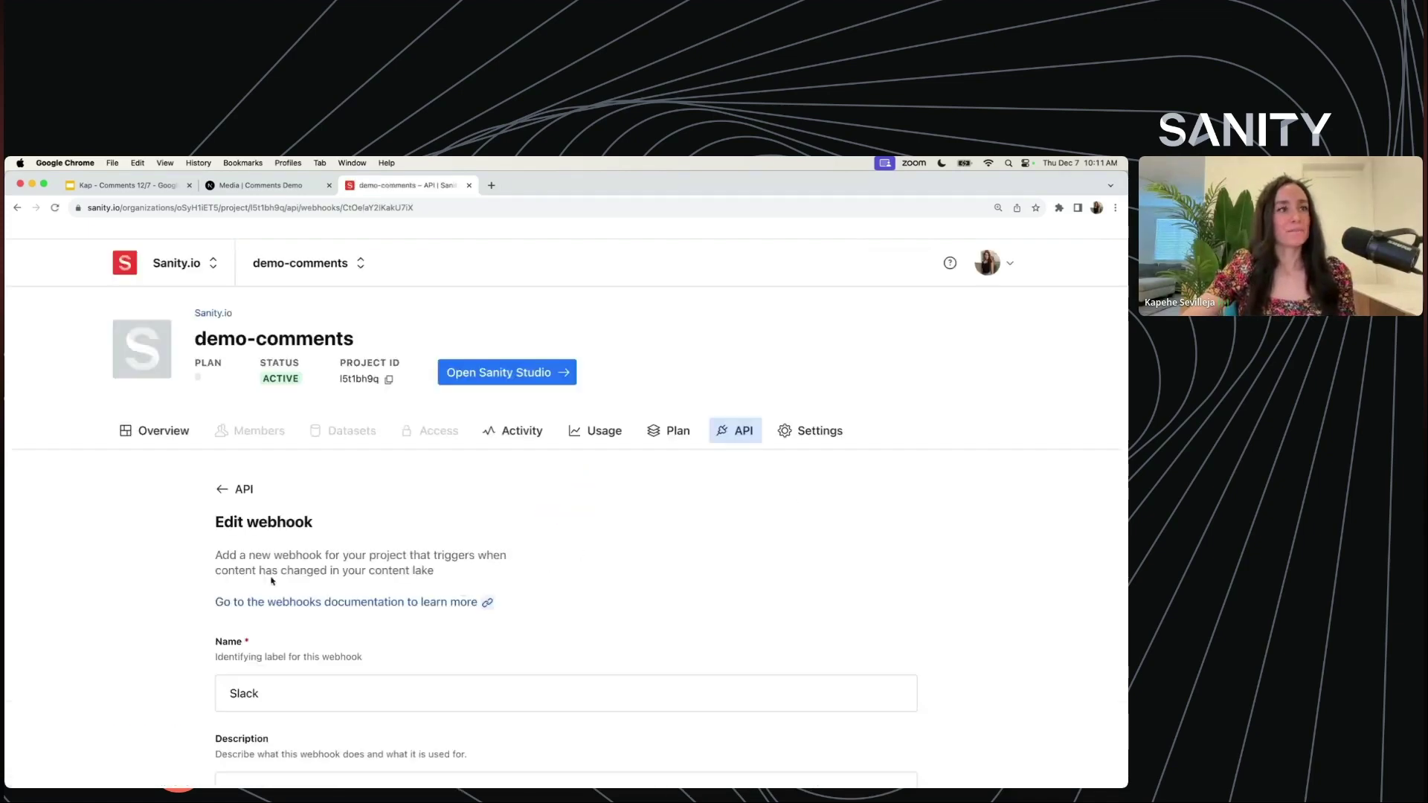
# Examine the Slack webhook's URL, dataset, trigger and projection settings, and highlight its _type == 'comment' filter.
pyautogui.scroll(-10, 160, 623)
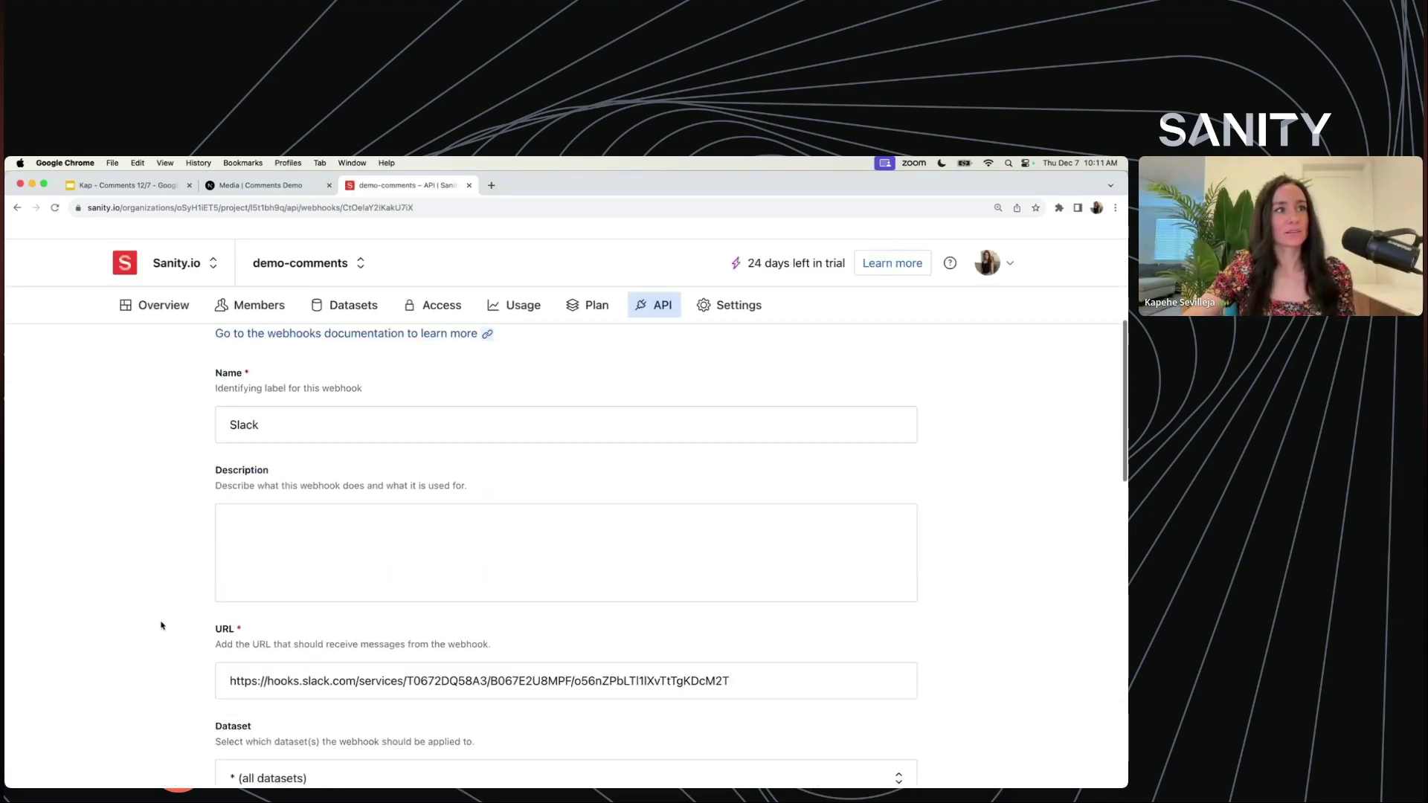
pyautogui.scroll(-6, 160, 626)
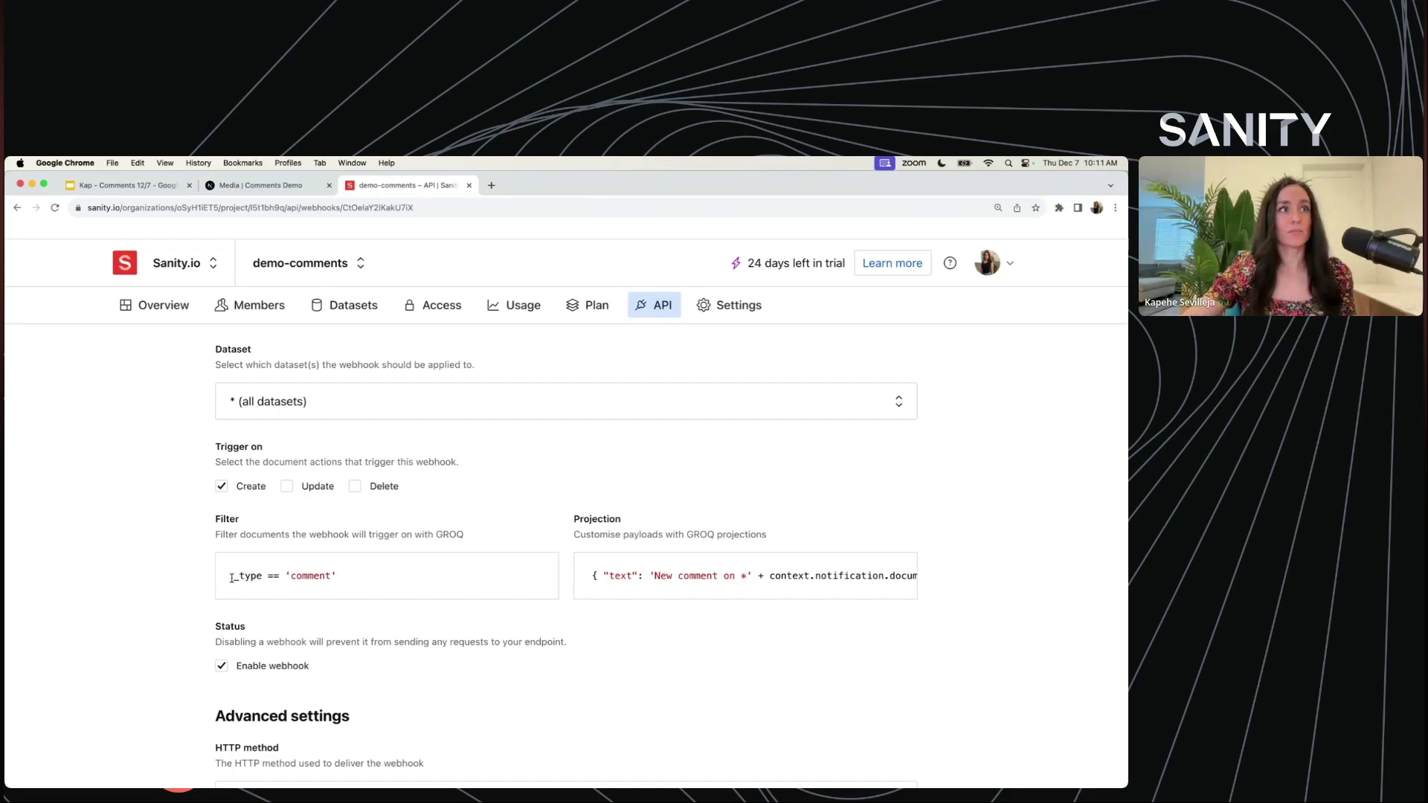
pyautogui.moveTo(231, 578); pyautogui.dragTo(344, 578)
pyautogui.click(349, 578)
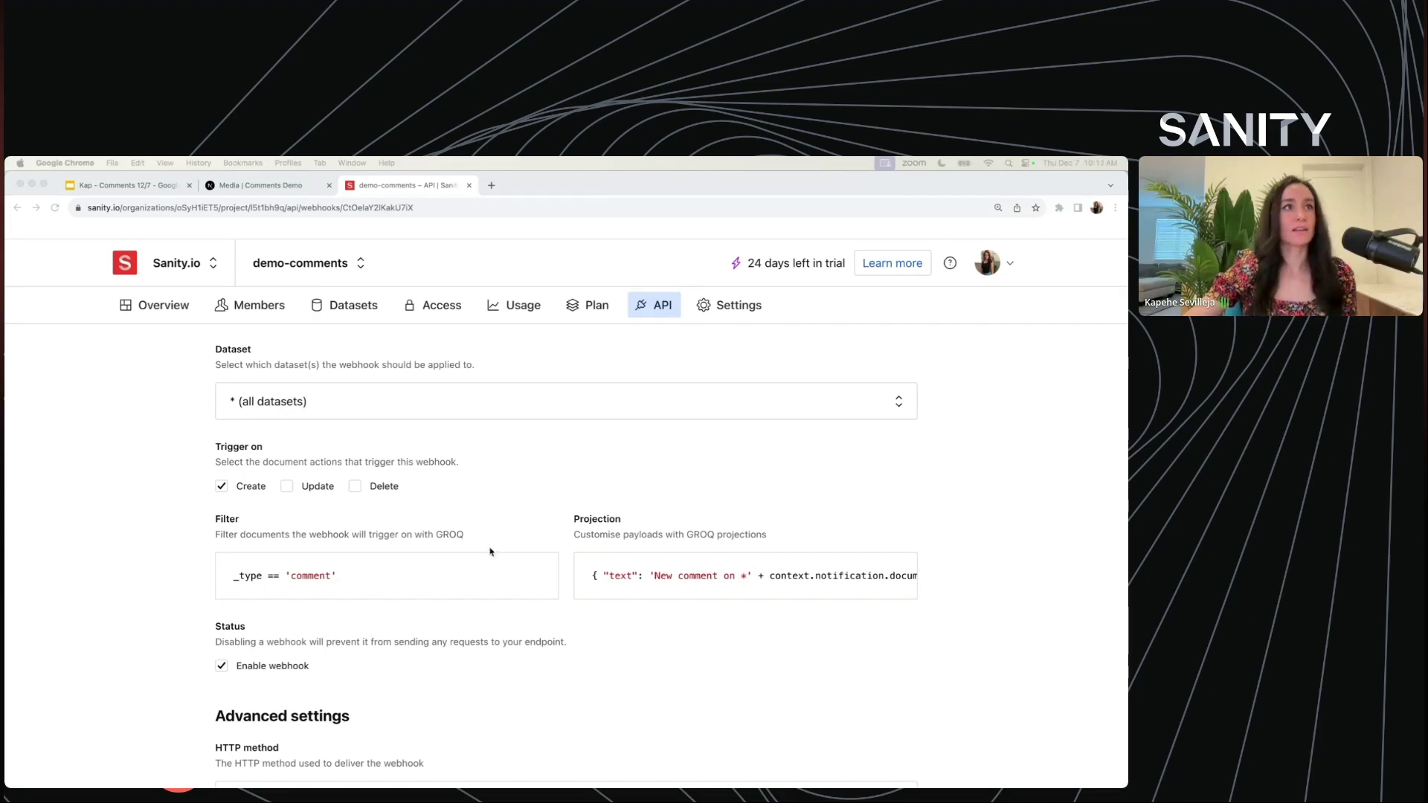
# Switch to the Studio's Home document and post the comment "We need a longer description" on the Description field.
pyautogui.click(232, 184)
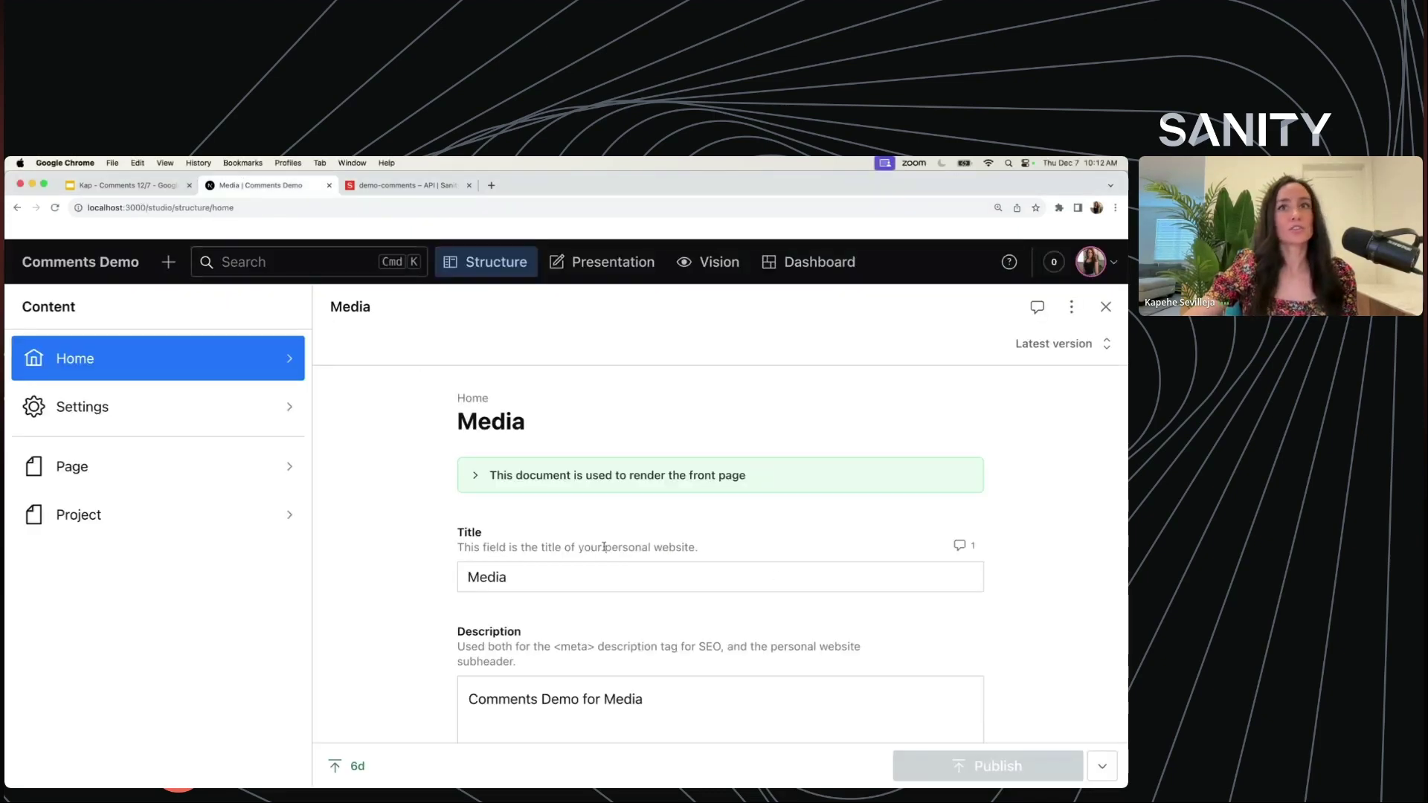
pyautogui.click(970, 659)
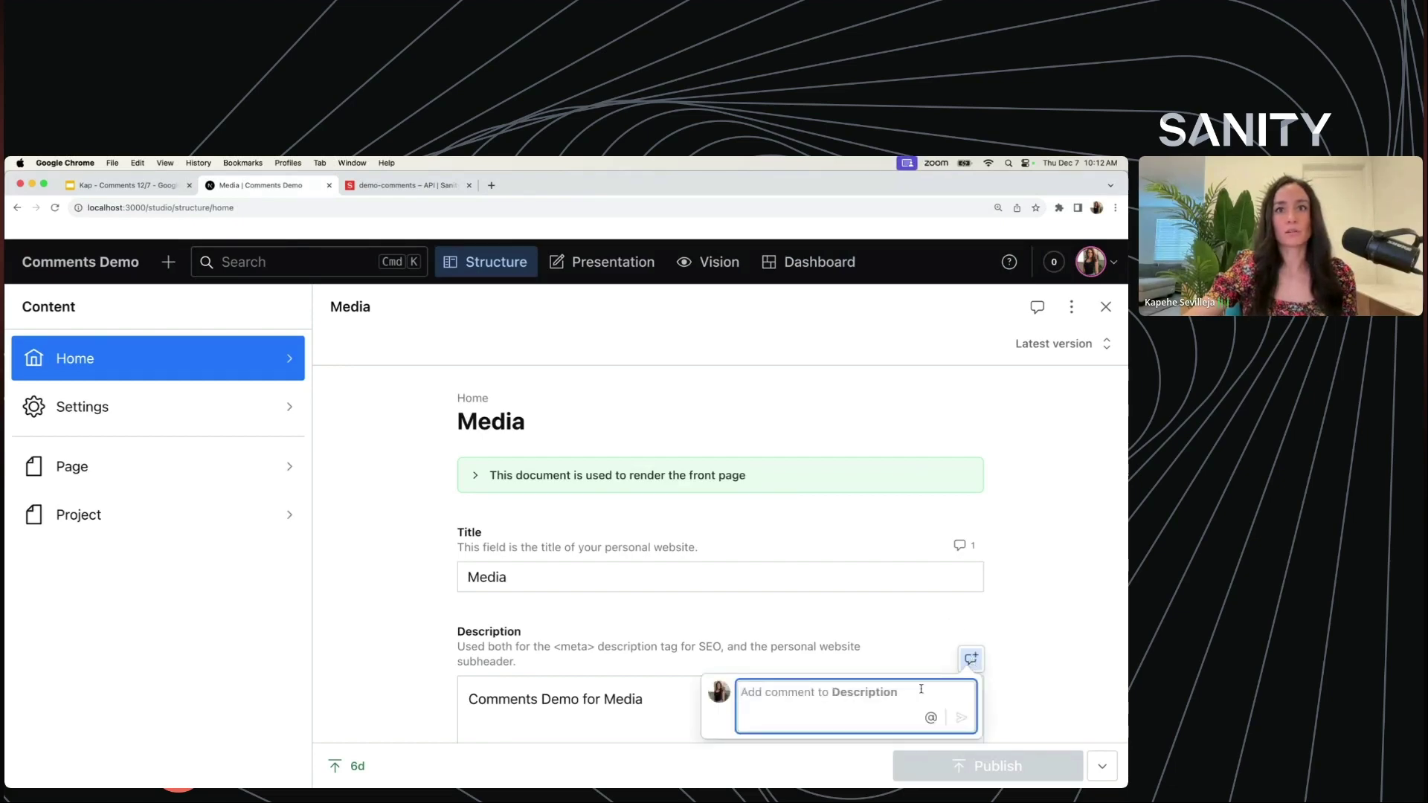
pyautogui.write('We ne')
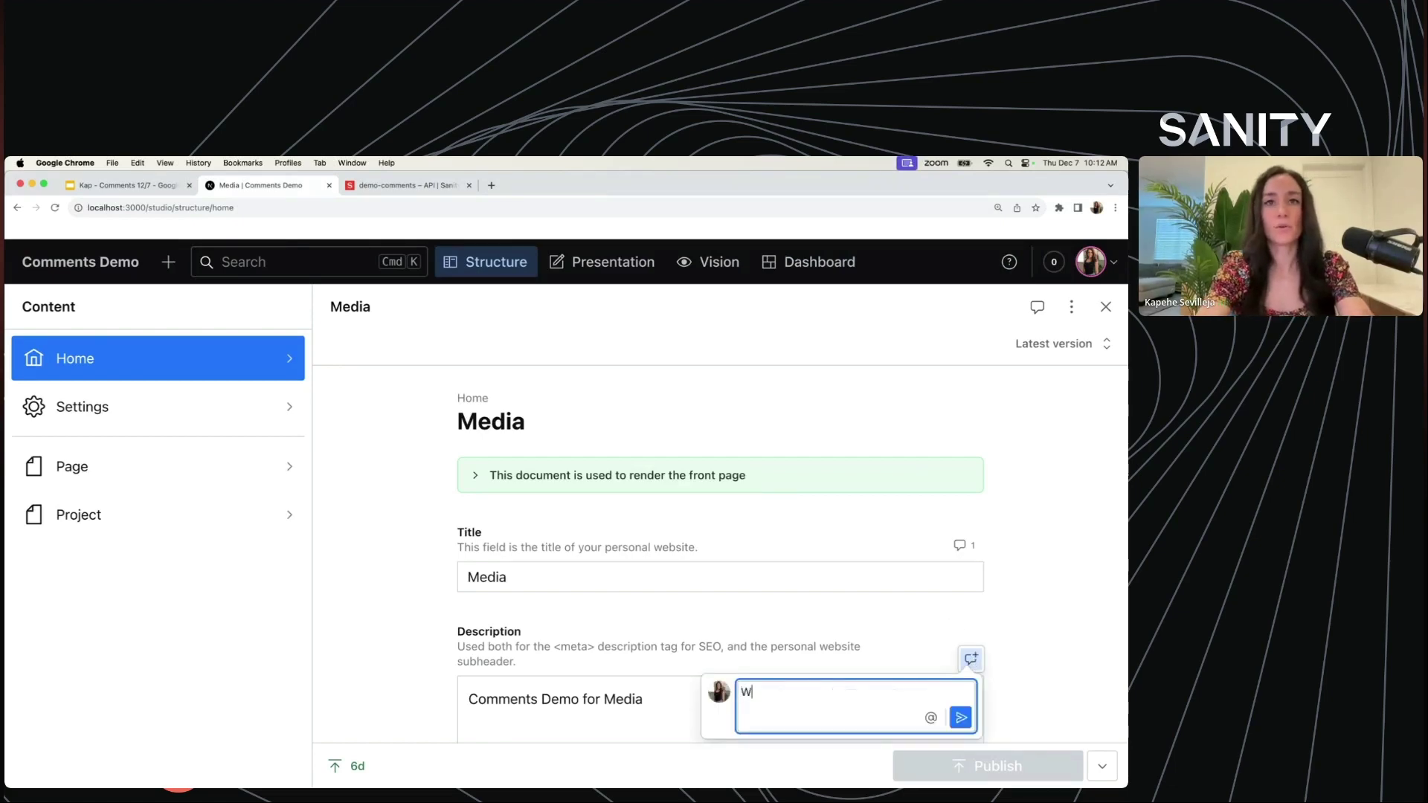
pyautogui.write('ger description')
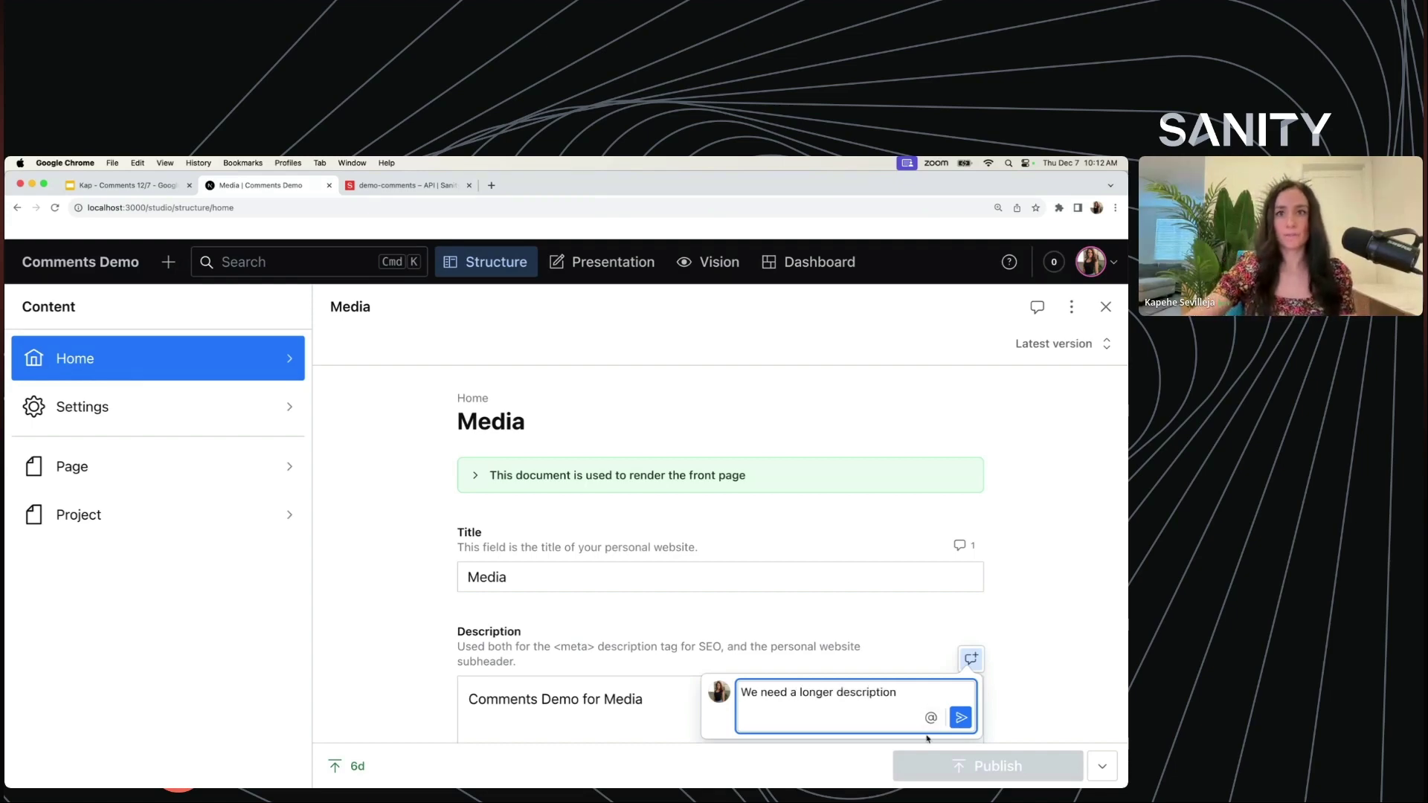
pyautogui.click(961, 718)
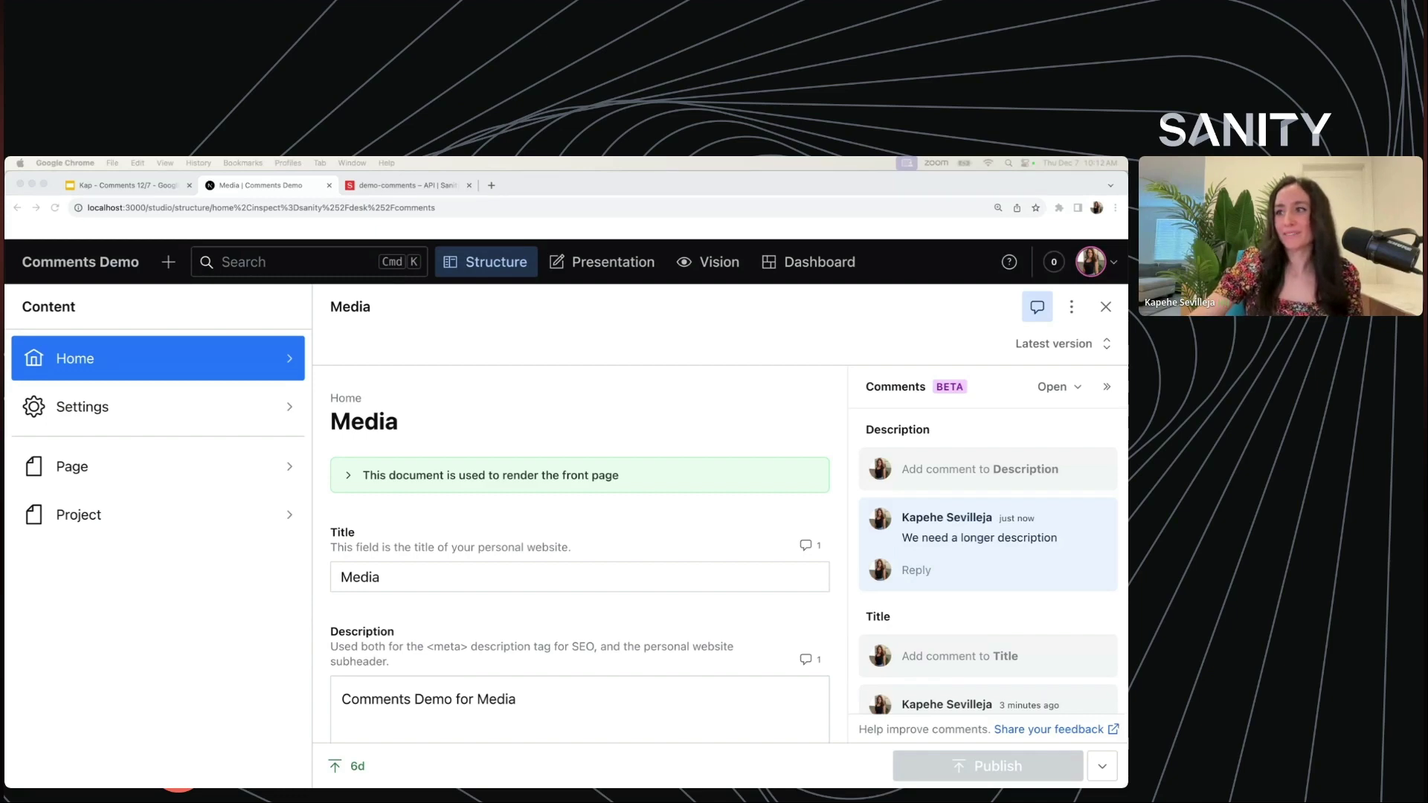
# Switch to Slack and check the new comment's notification and its View link in the #demos channel.
pyautogui.moveTo(889, 787); pyautogui.dragTo(786, 213)
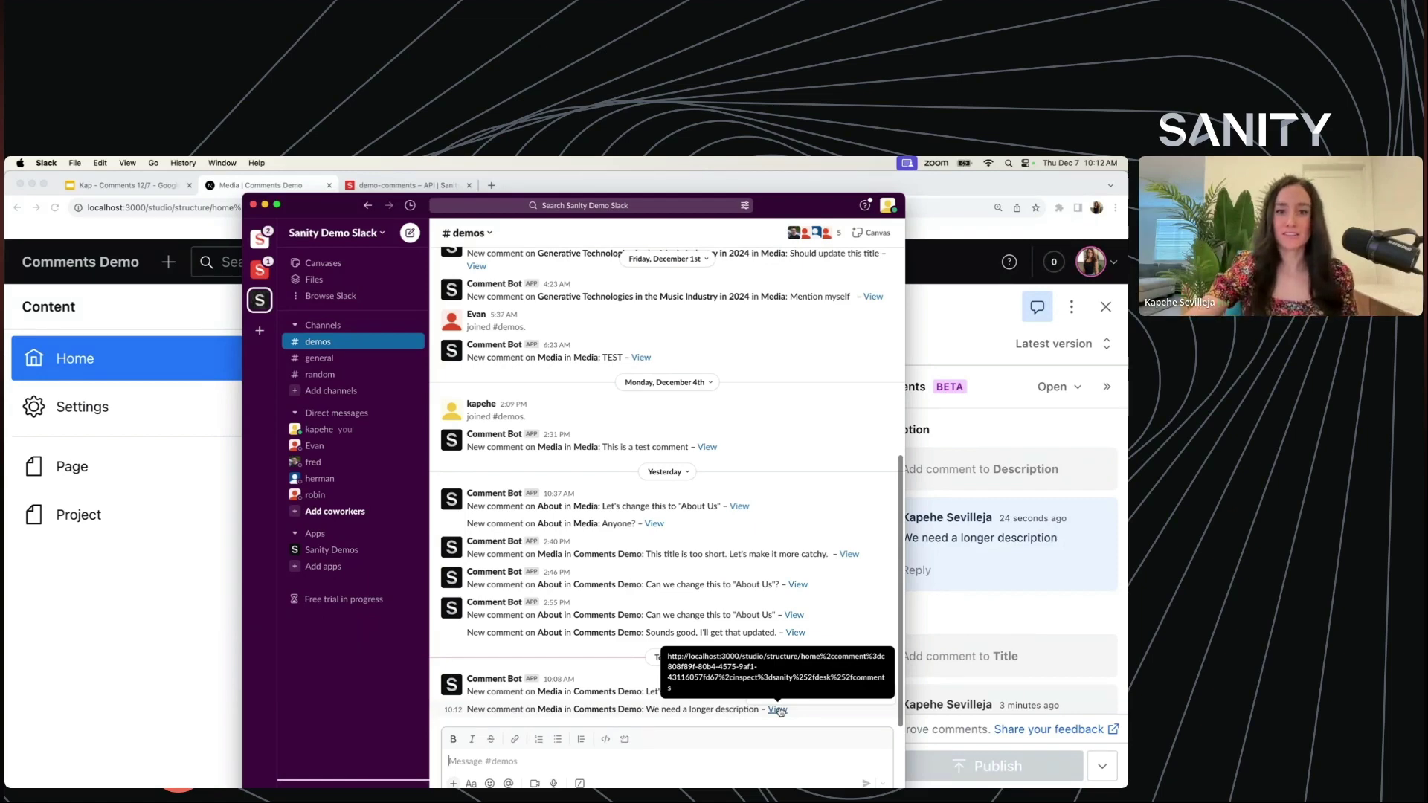
pyautogui.click(777, 710)
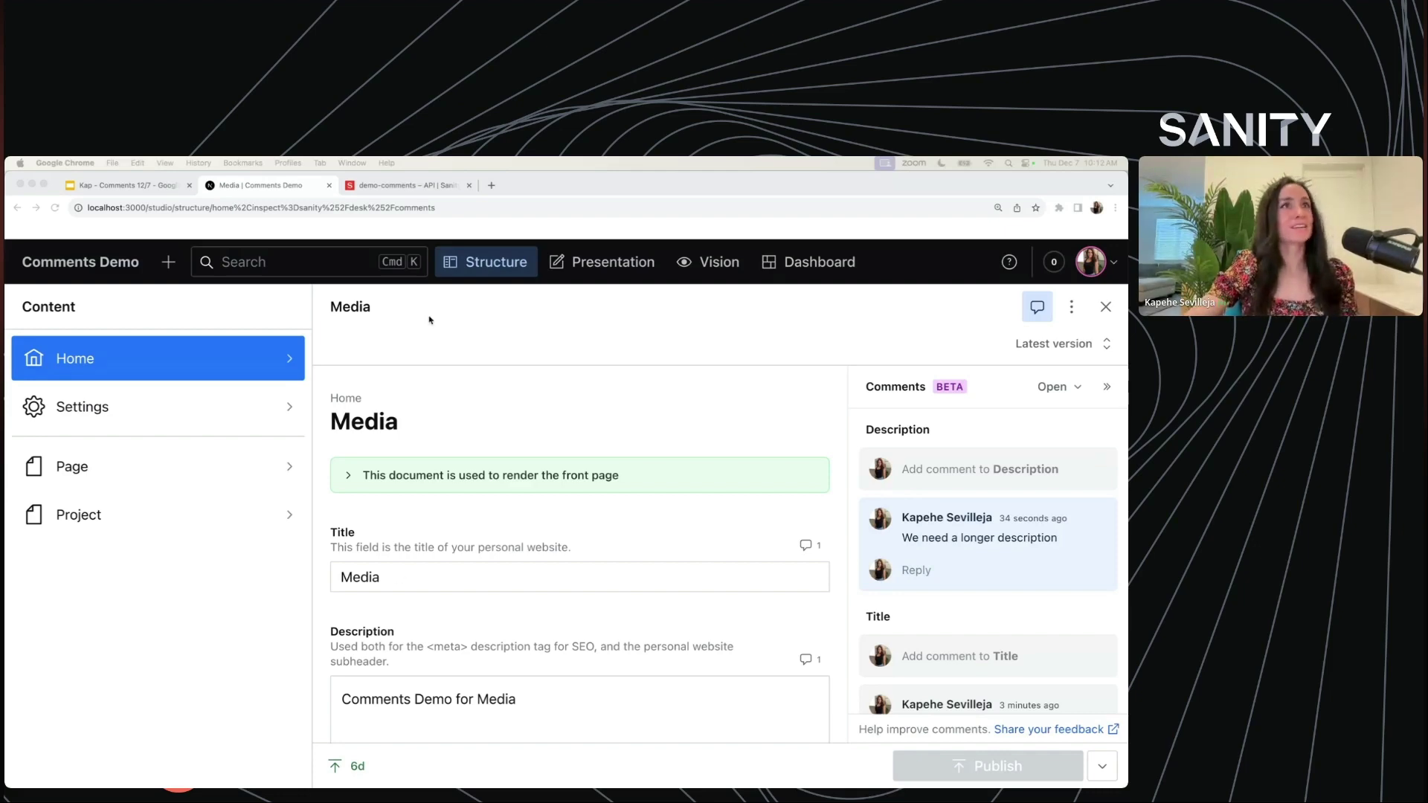
# Switch to Chrome, run *[_type == "comment" && status == "open"] in Vision on the production-comments dataset, and examine the returned comment documents.
pyautogui.click(725, 266)
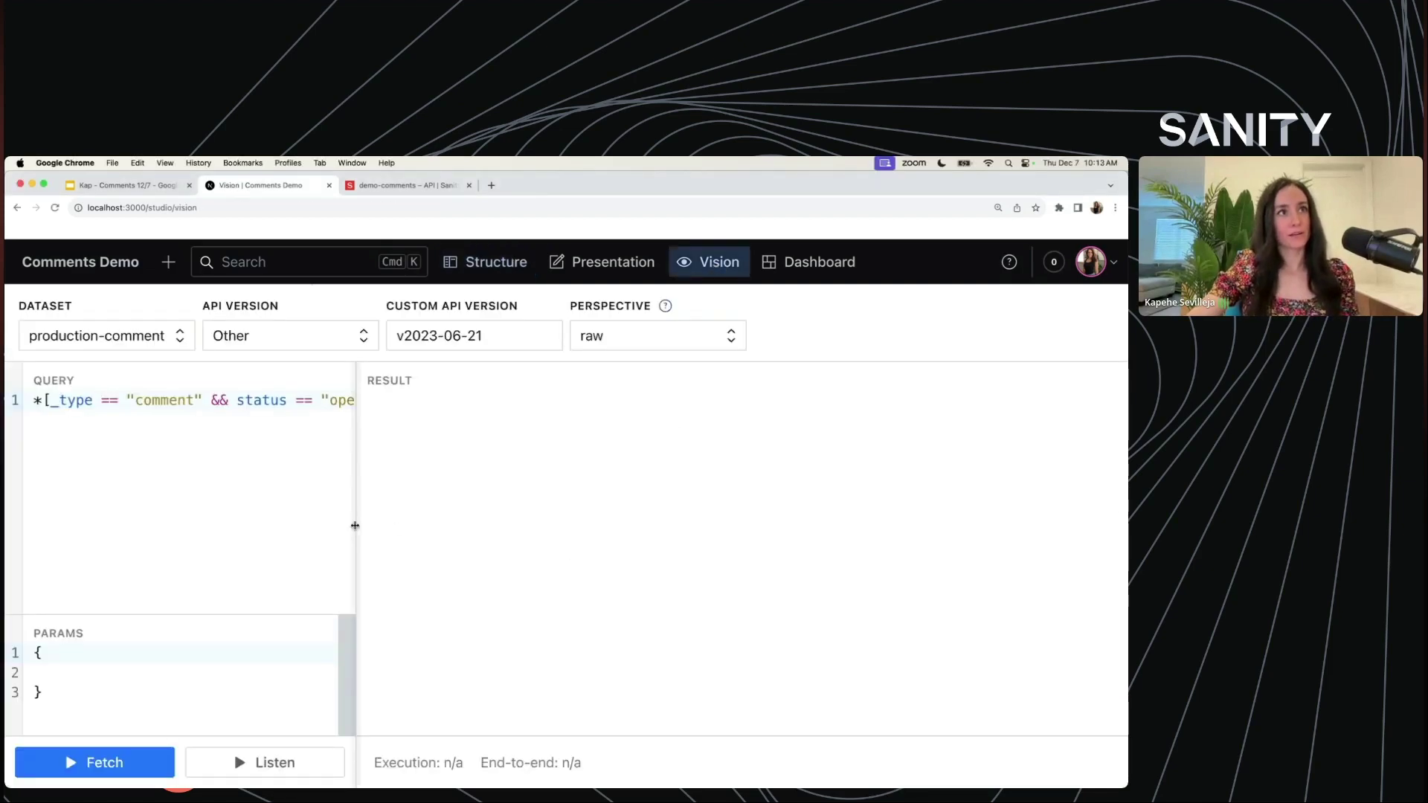
pyautogui.moveTo(352, 527); pyautogui.dragTo(450, 524)
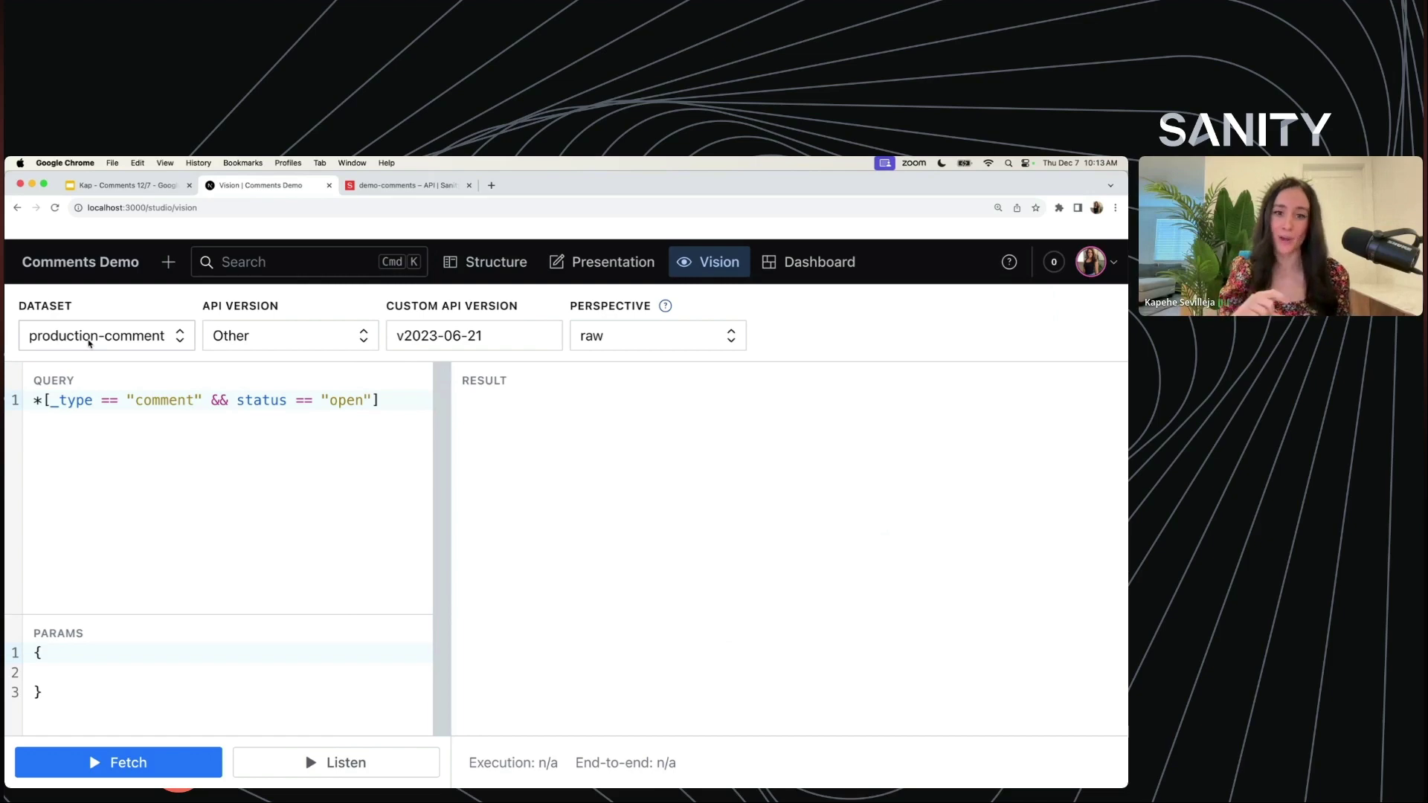
pyautogui.click(88, 340)
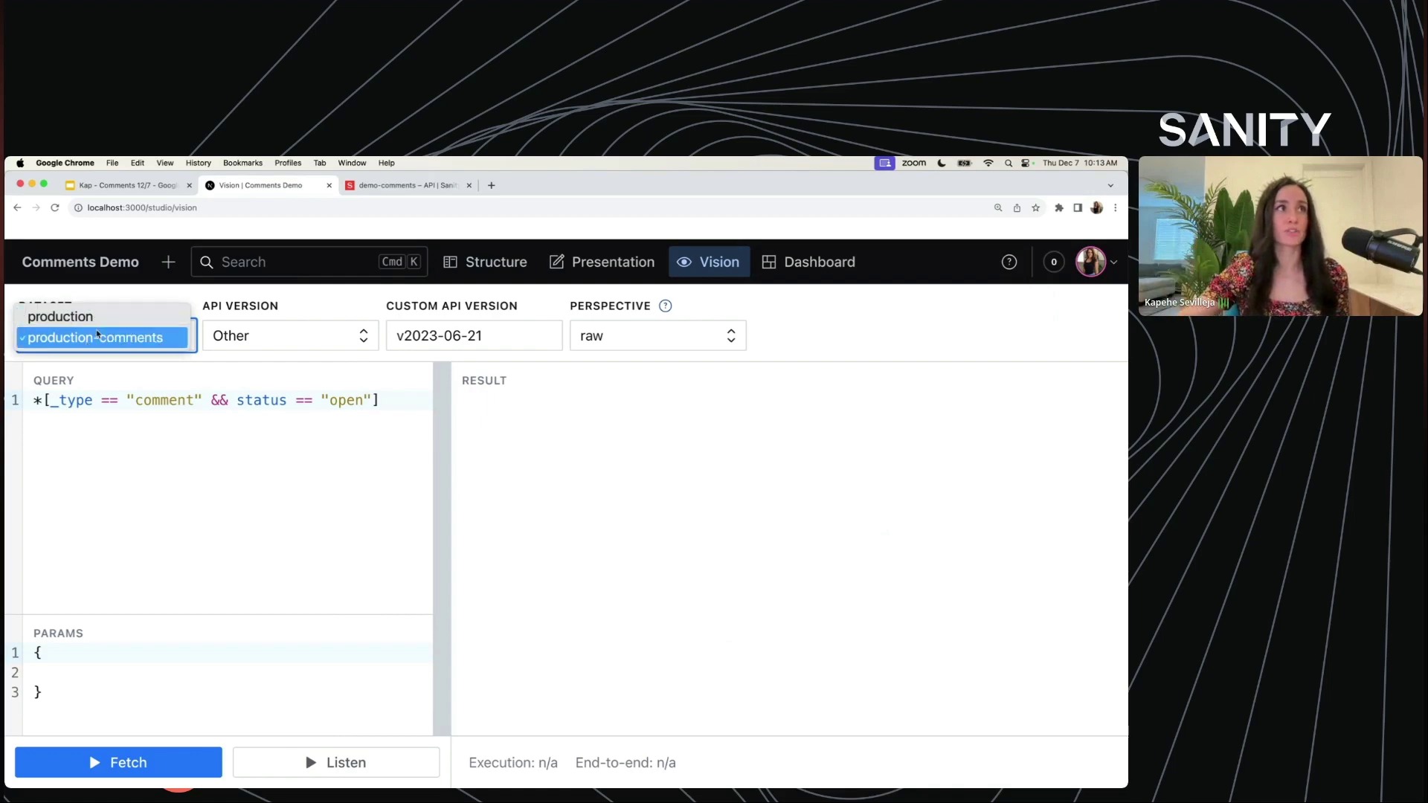
pyautogui.click(105, 339)
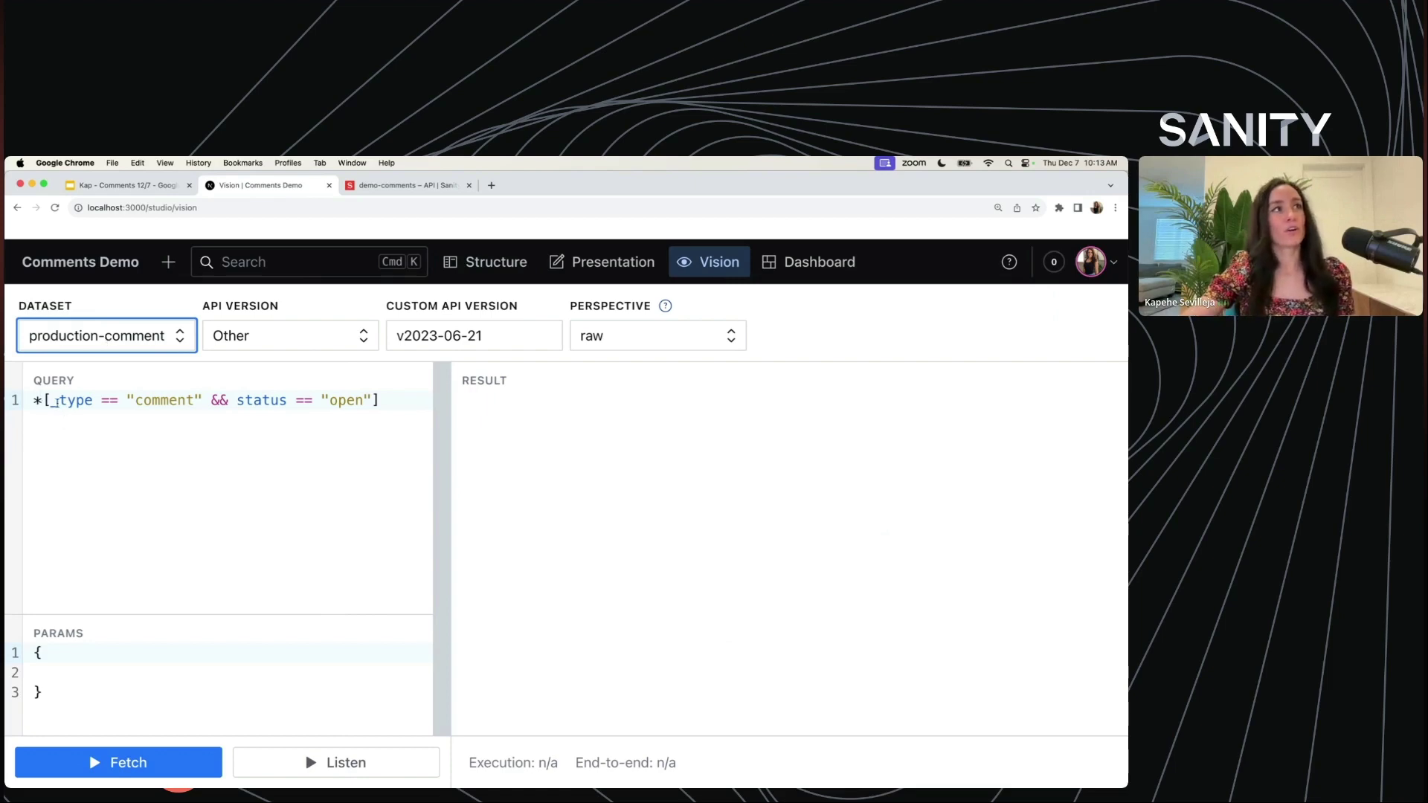
pyautogui.click(50, 402)
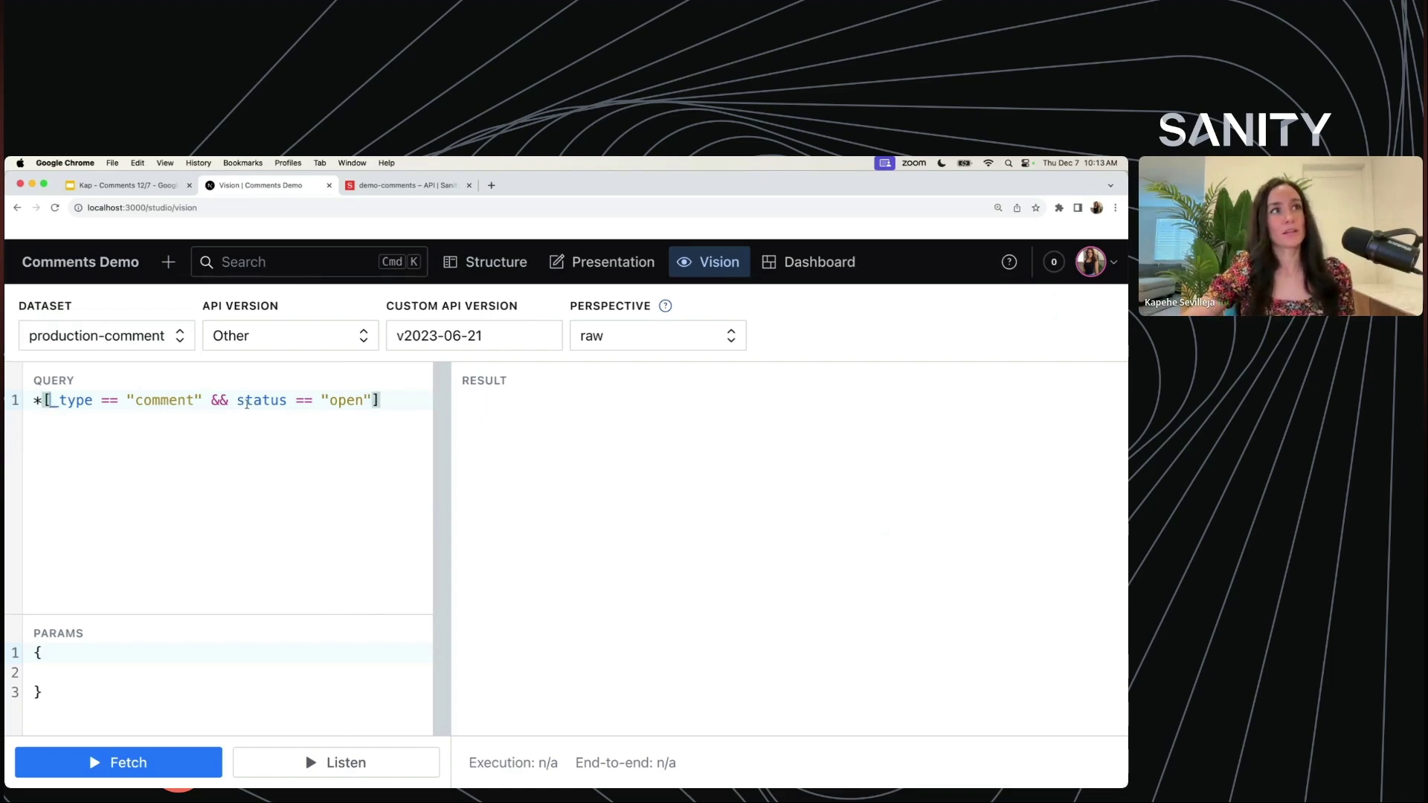
pyautogui.click(132, 777)
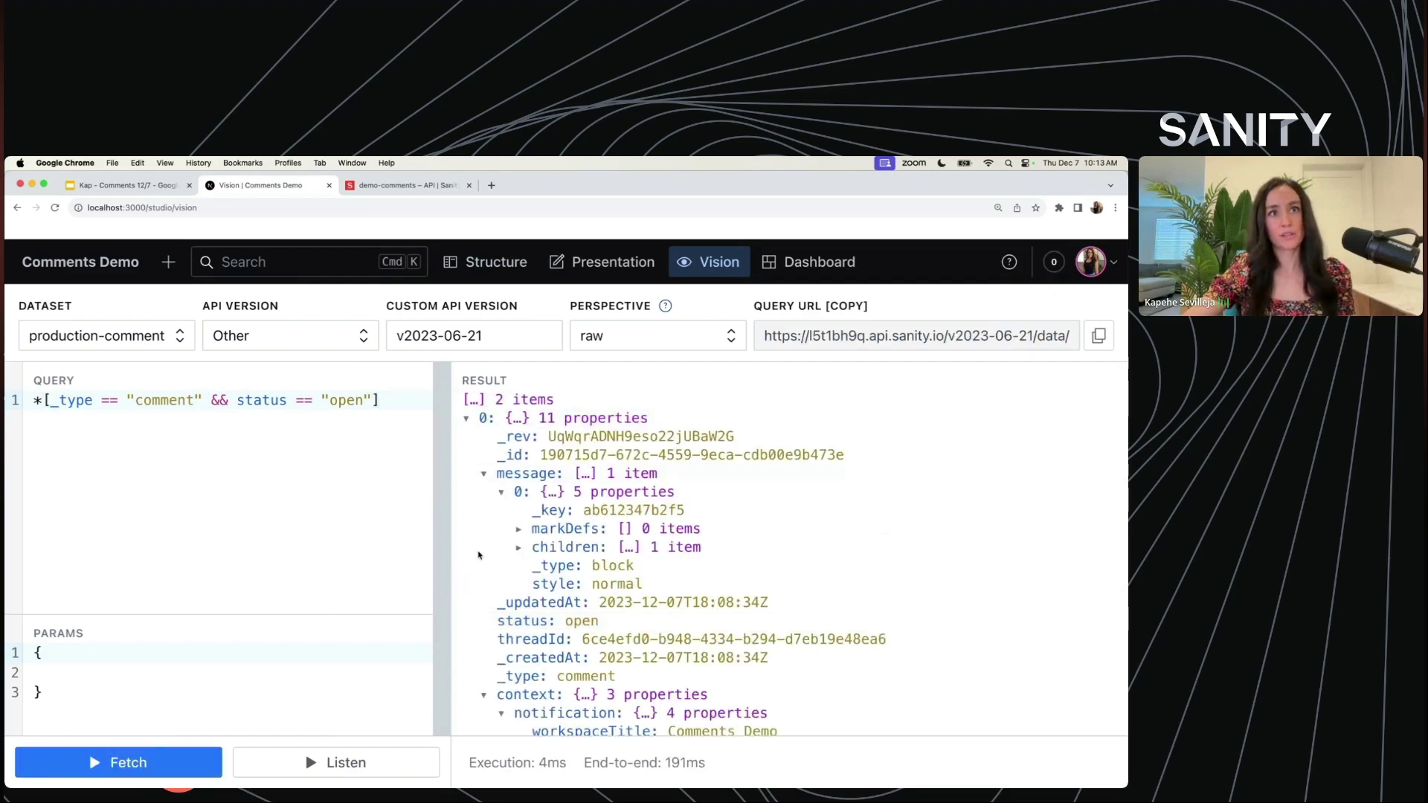
pyautogui.scroll(-4, 480, 556)
pyautogui.scroll(-5, 478, 555)
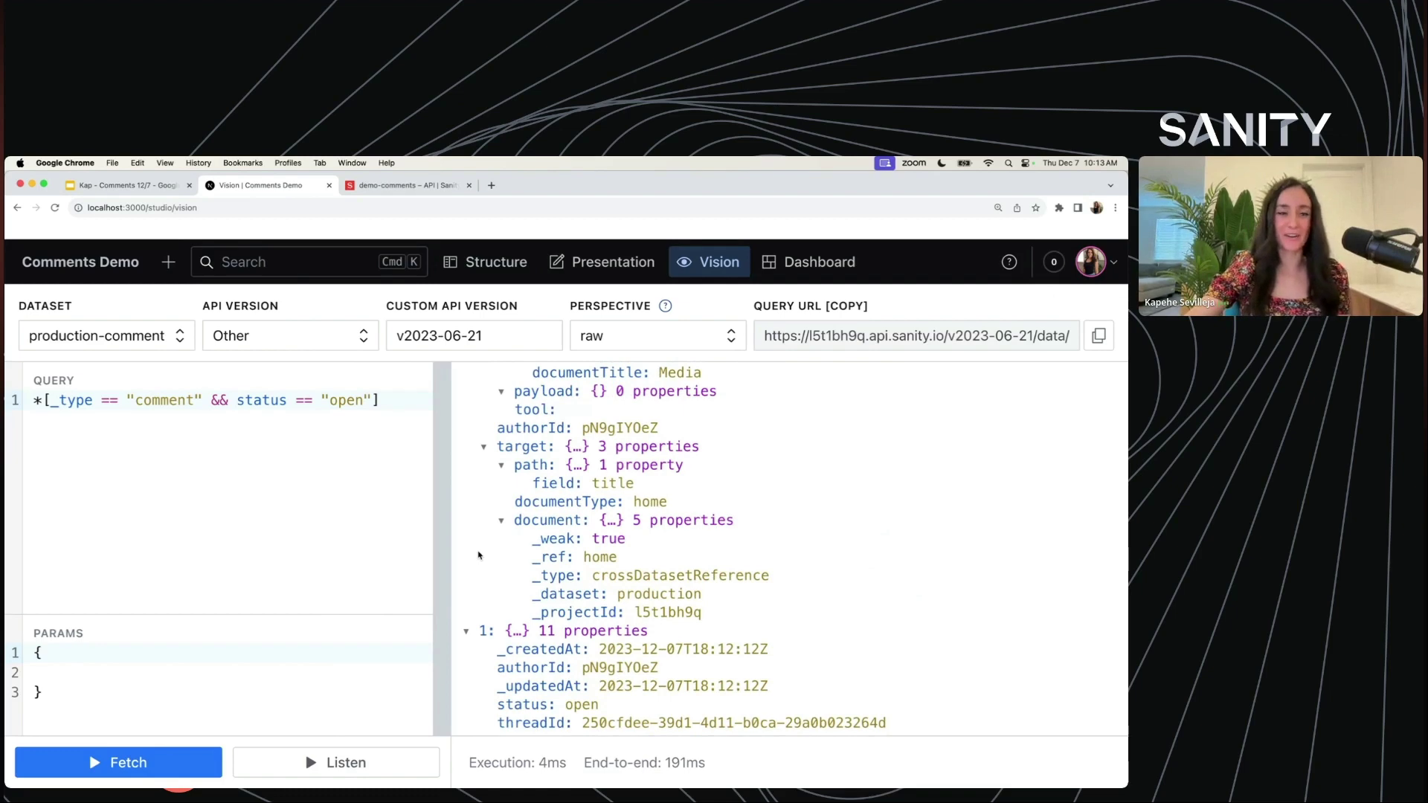
pyautogui.scroll(10, 478, 555)
# Change the query's status value to "resolved" and fetch the matching comments.
pyautogui.doubleClick(346, 401)
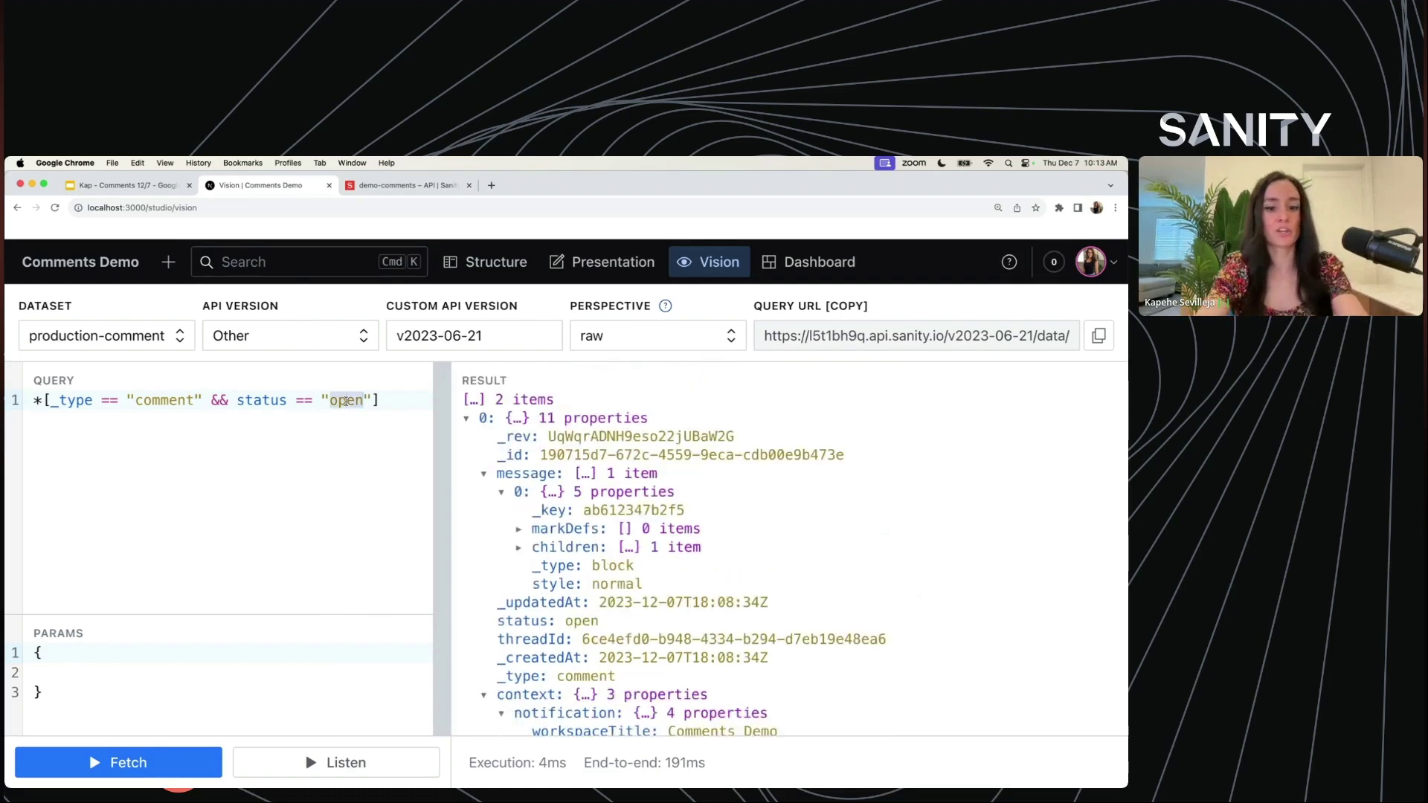
pyautogui.write('resolved')
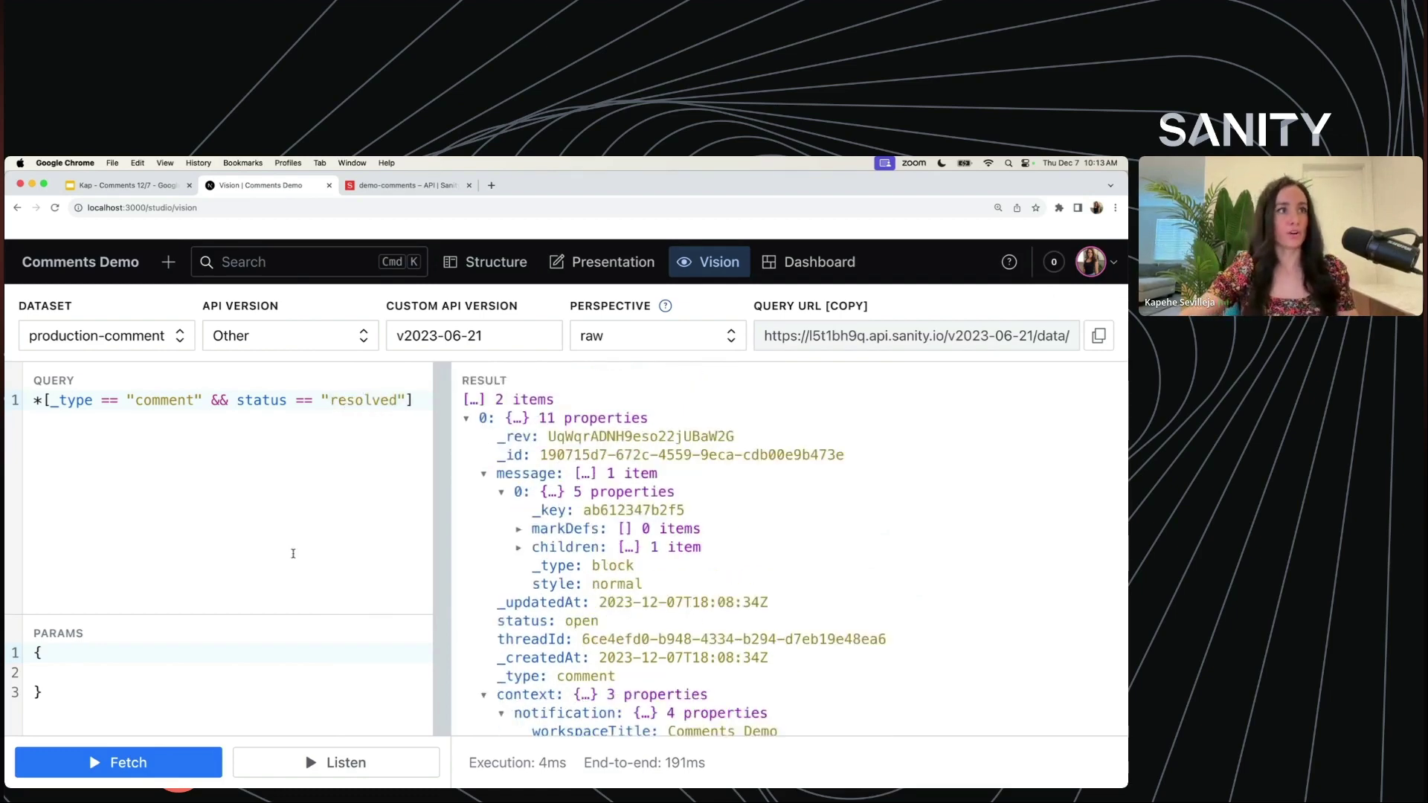
pyautogui.click(163, 756)
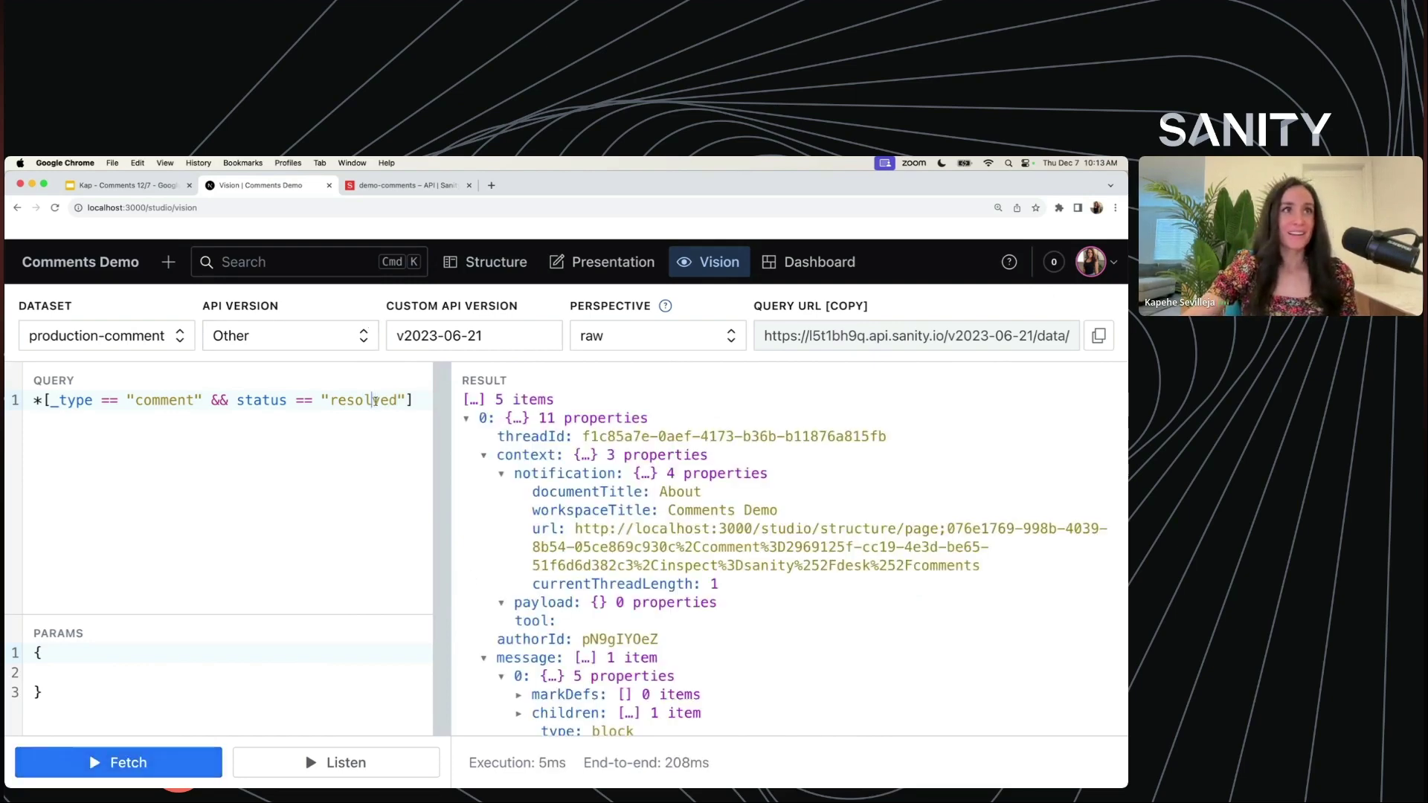
# Set the query's status value back to "open" and fetch the comments again.
pyautogui.doubleClick(375, 401)
pyautogui.write('open')
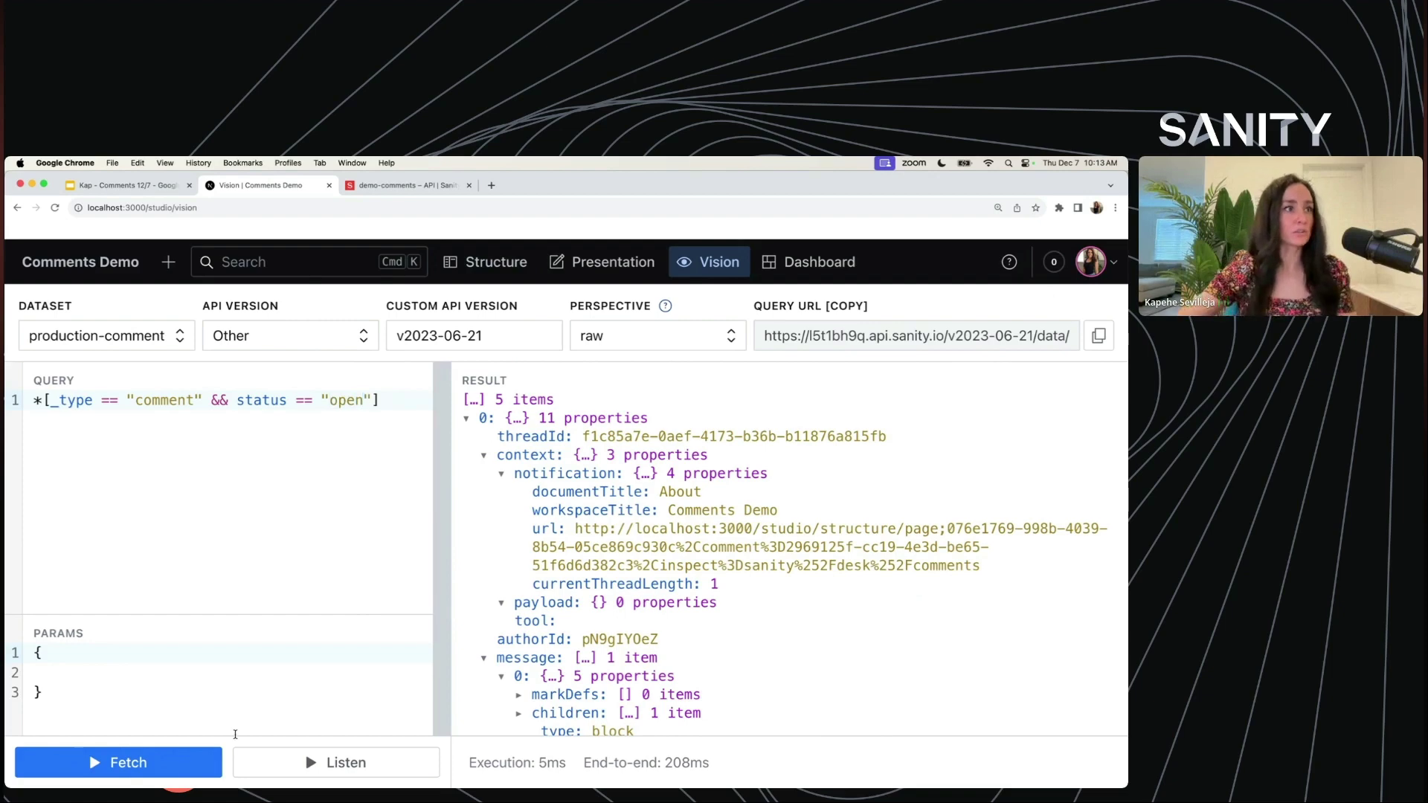
pyautogui.click(193, 766)
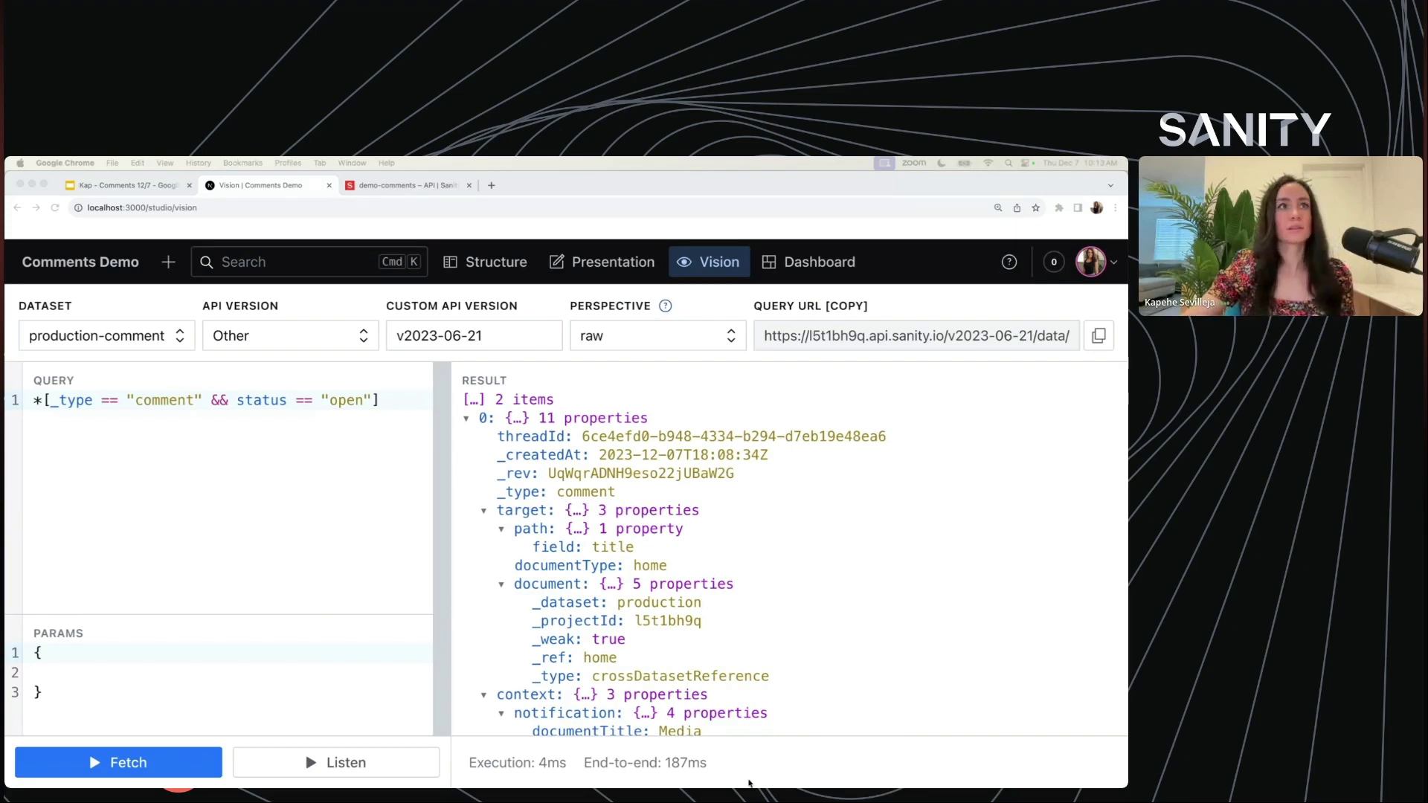
# Append the projection {message[]{children[]{text}}} to the open comments query and fetch the results.
pyautogui.click(407, 400)
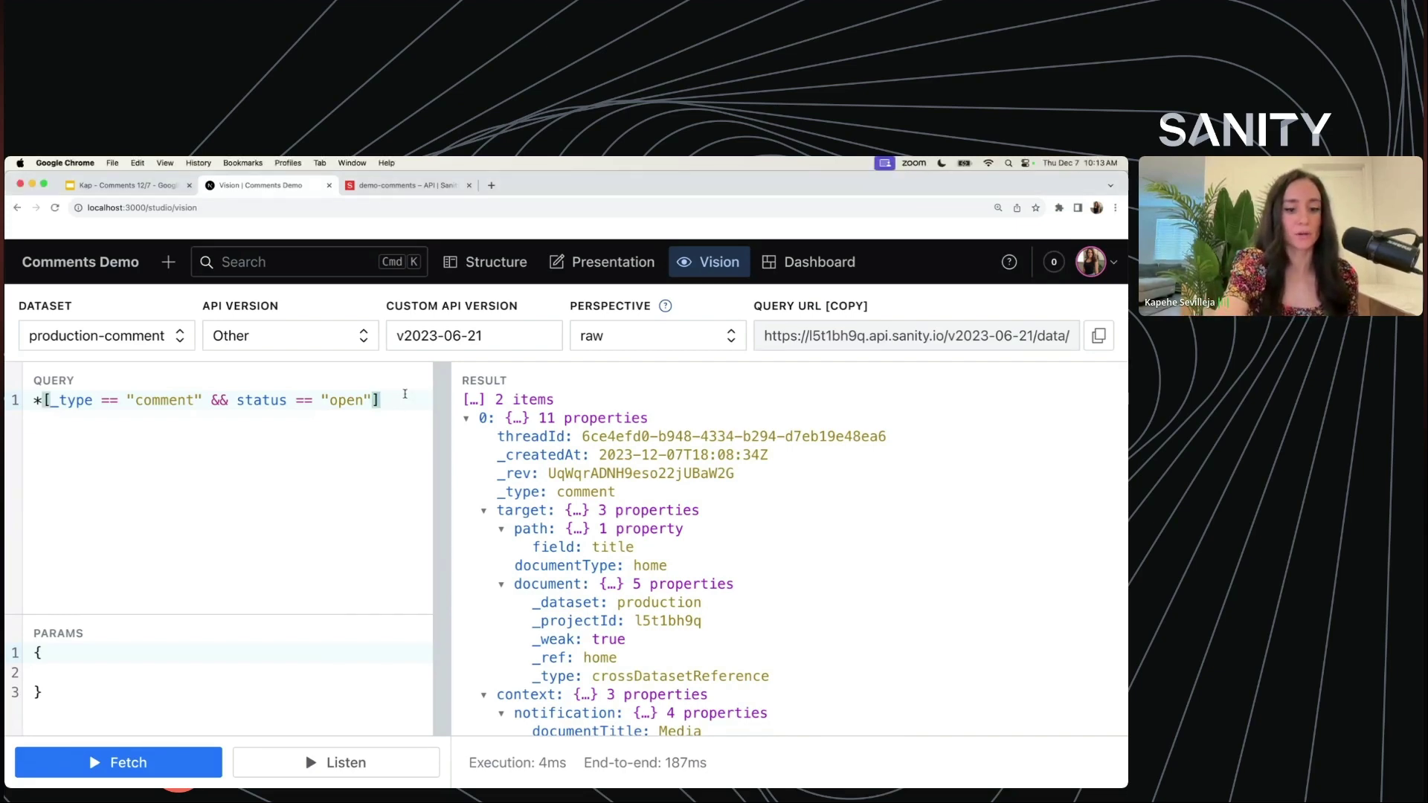
pyautogui.write('{   message[]{     children[]{       text     }   } }')
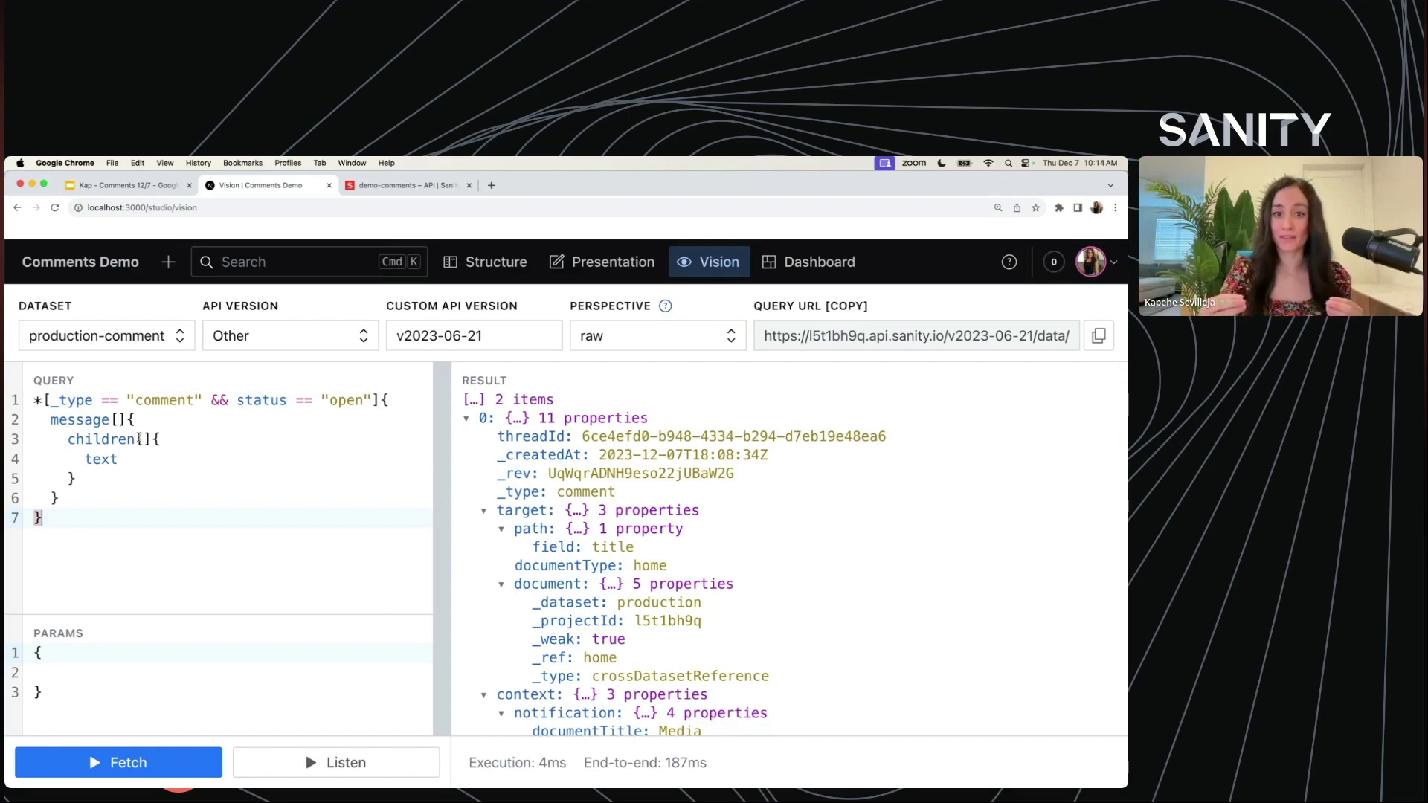
pyautogui.click(119, 761)
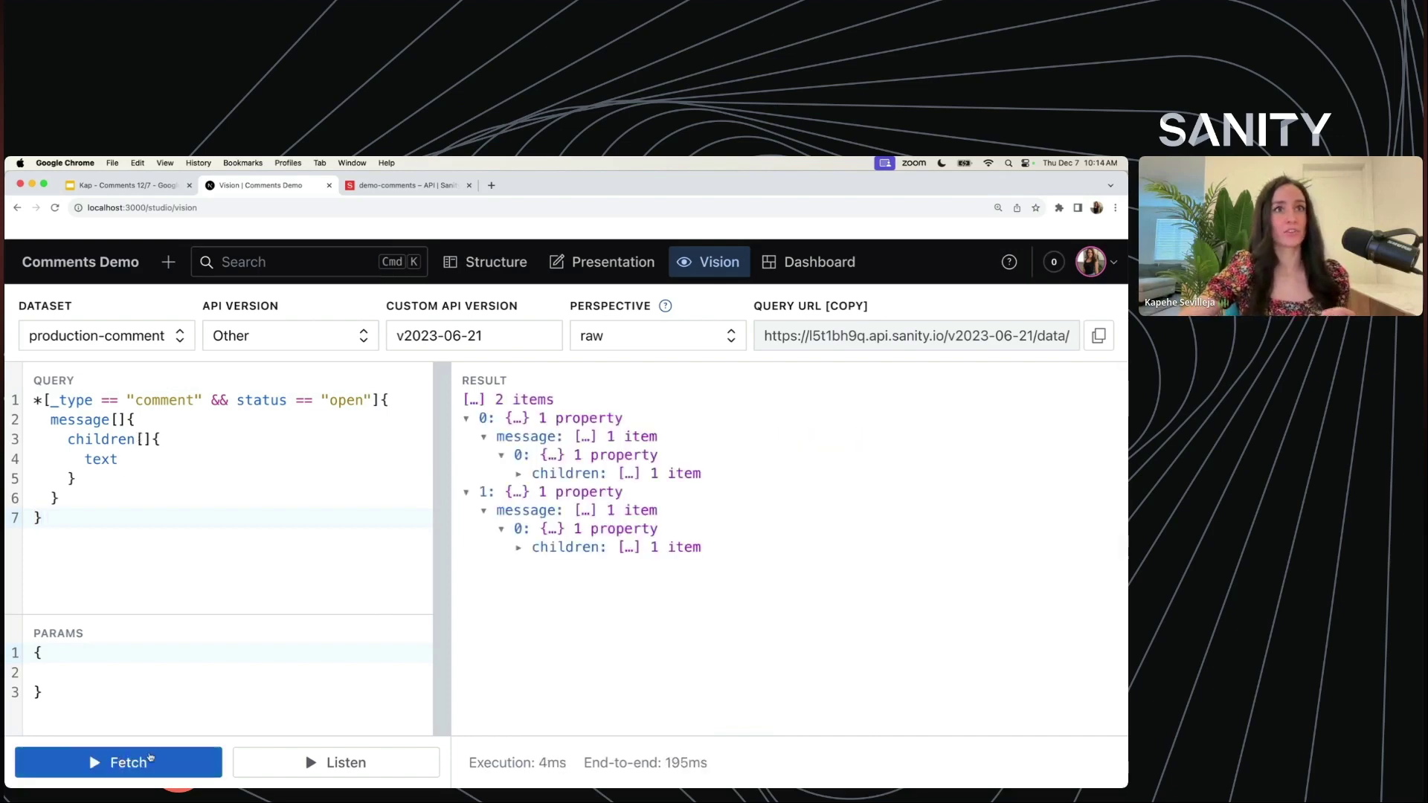
# Expand the children of both returned comments to read their text values.
pyautogui.click(518, 473)
pyautogui.click(536, 491)
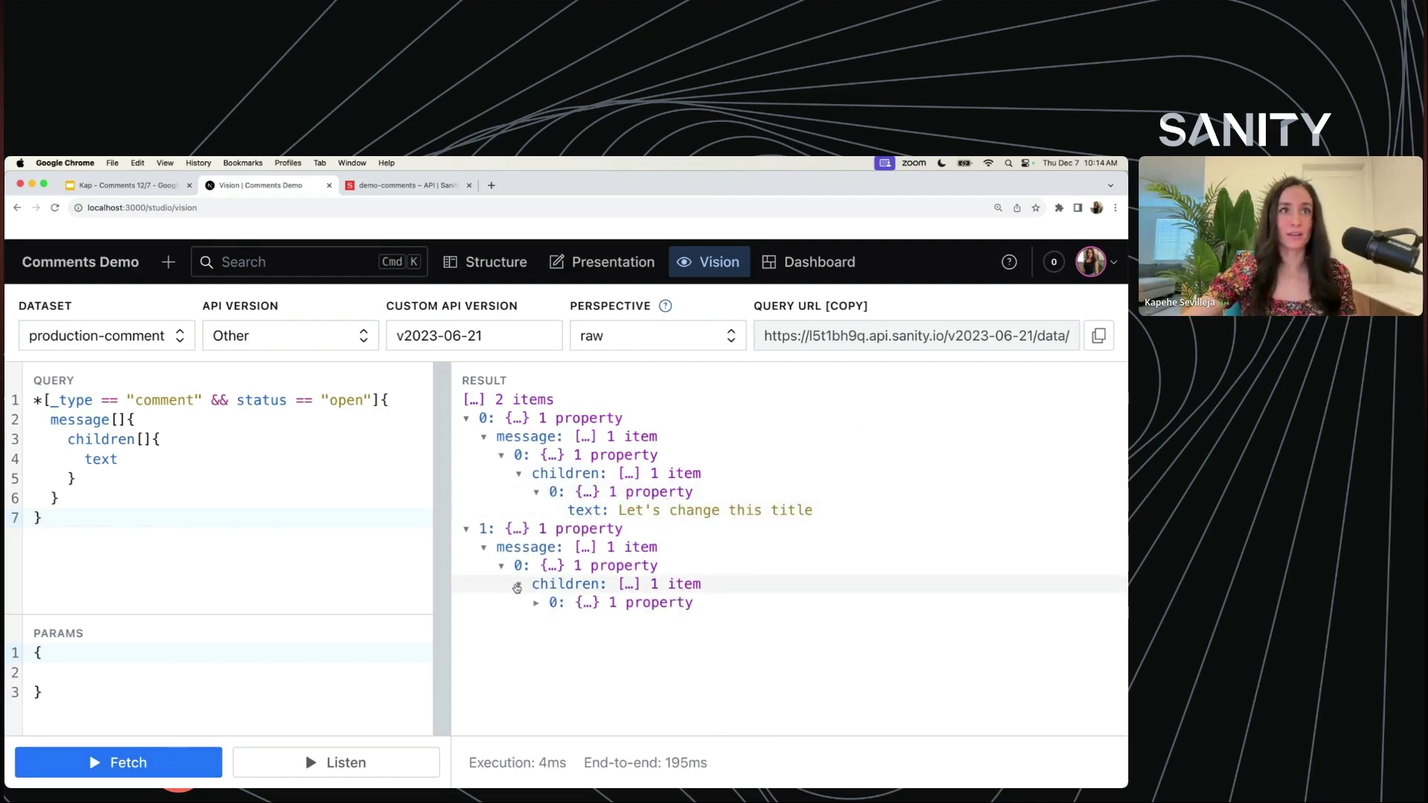
pyautogui.click(519, 584)
pyautogui.click(536, 602)
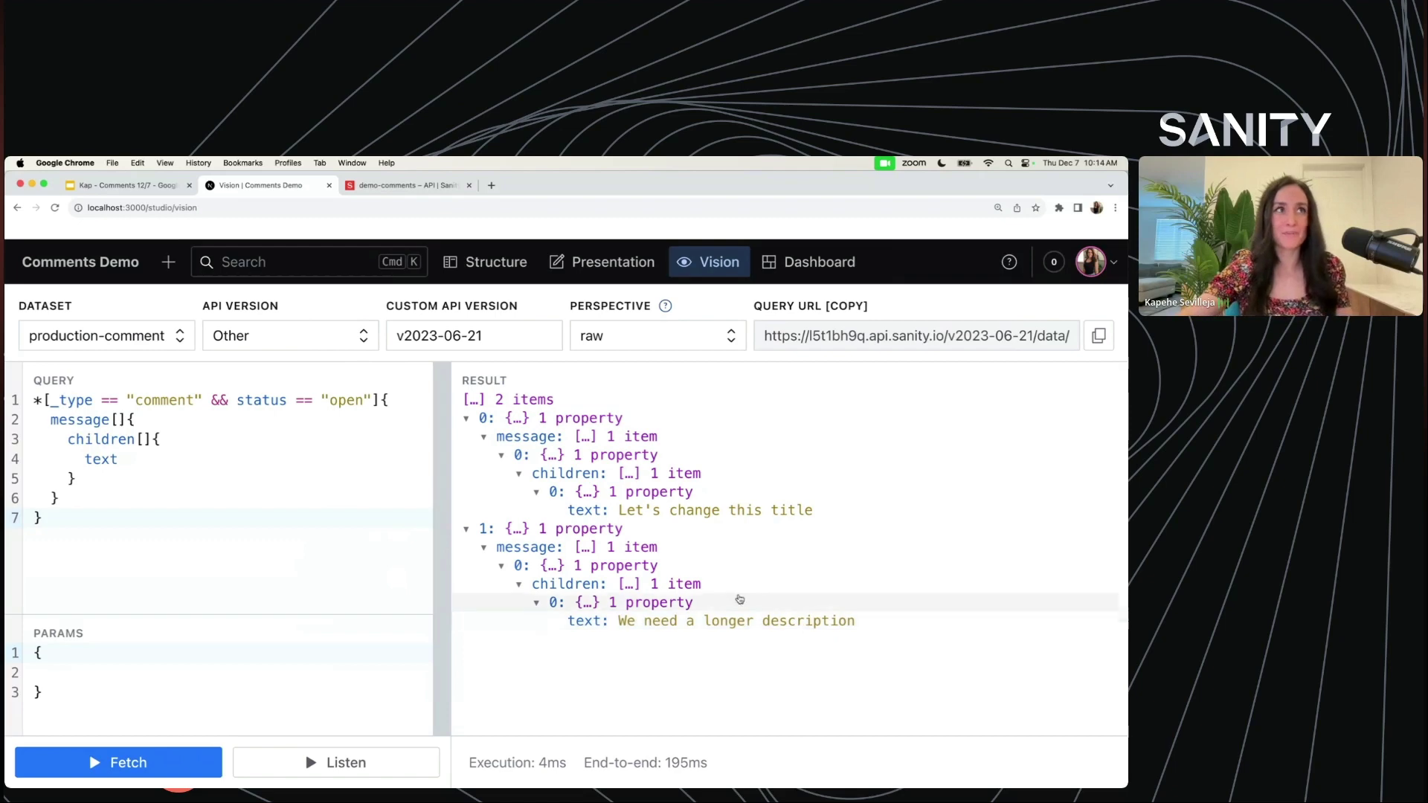
# Return the Studio to Structure, switch to the Google Slides presentation and advance to the closing "Mahalo" slide.
pyautogui.click(495, 264)
pyautogui.click(175, 186)
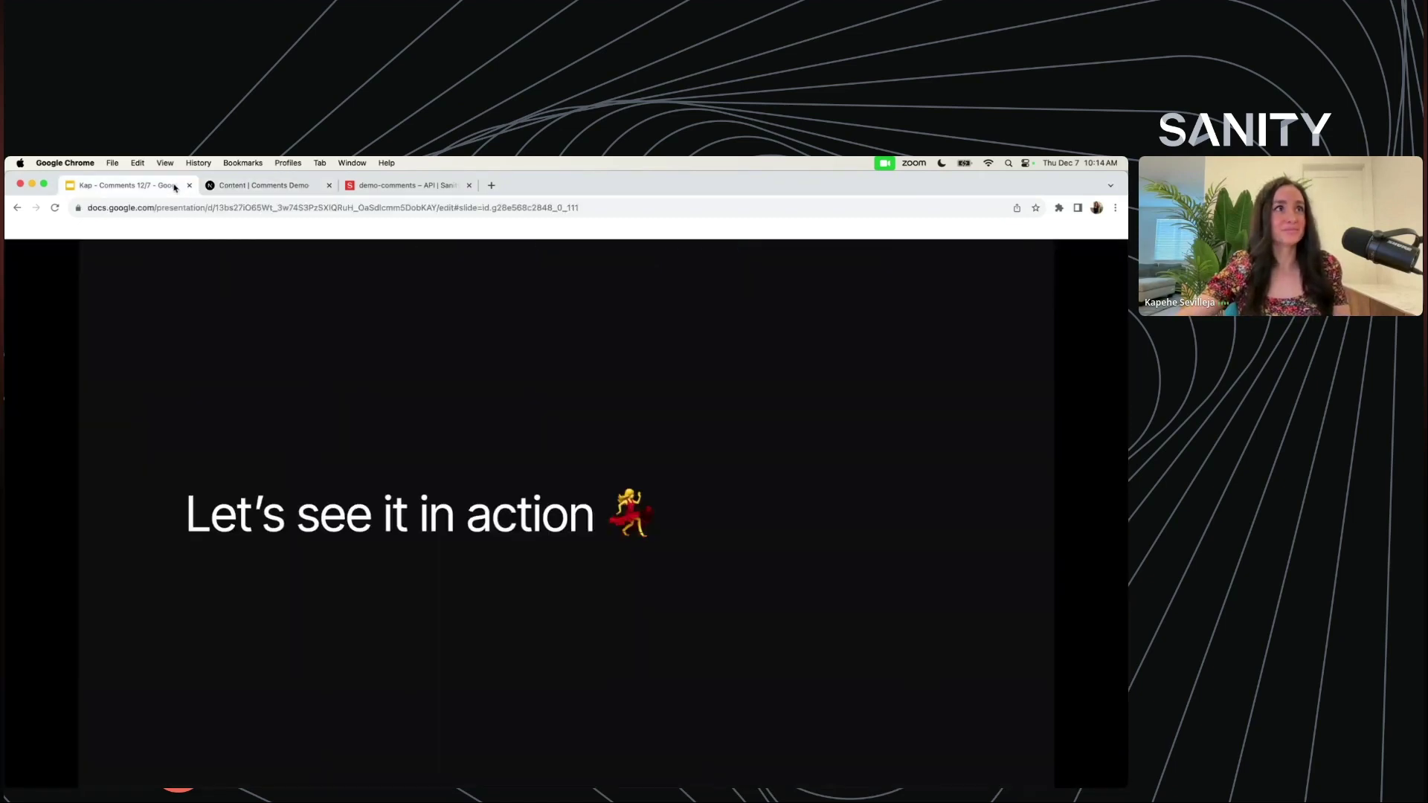
pyautogui.press('Right')
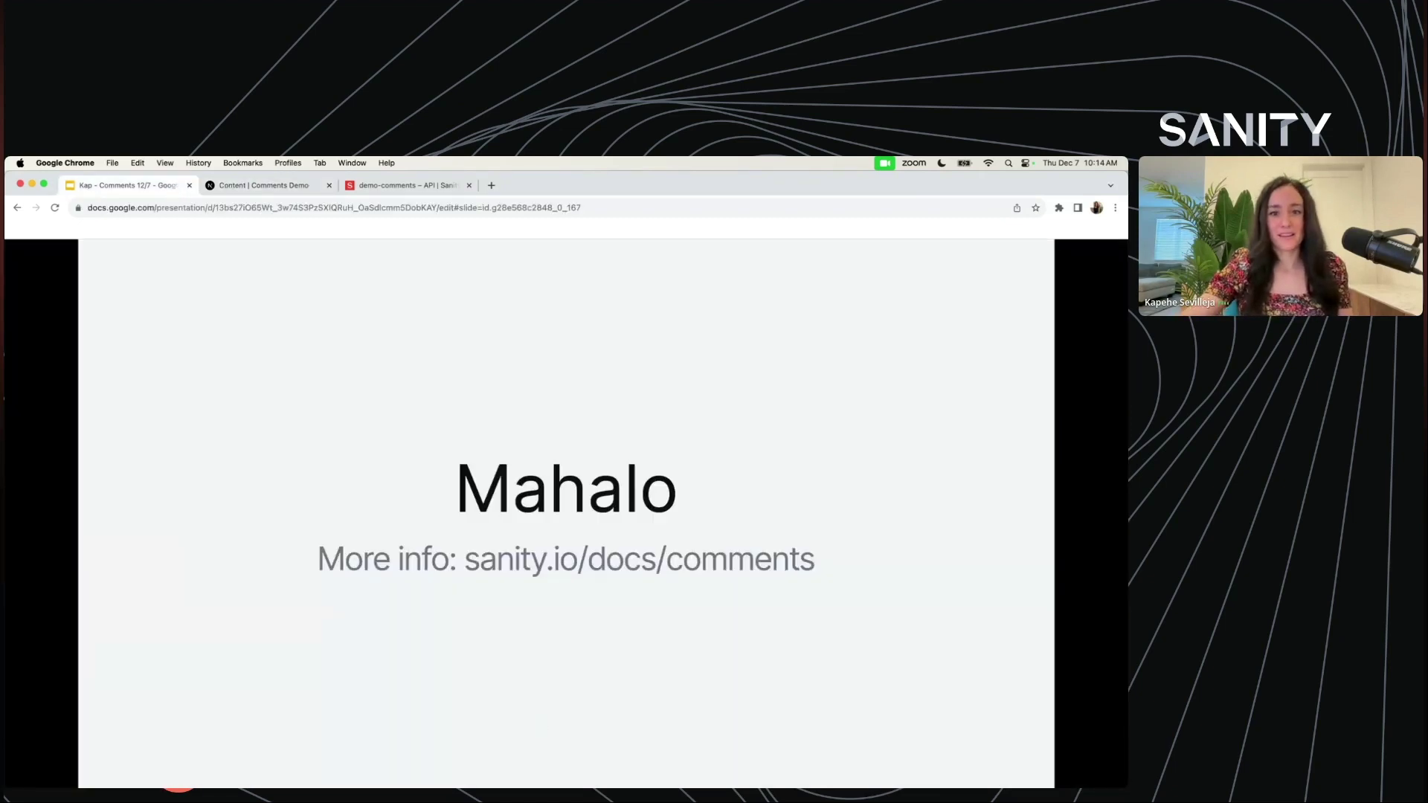